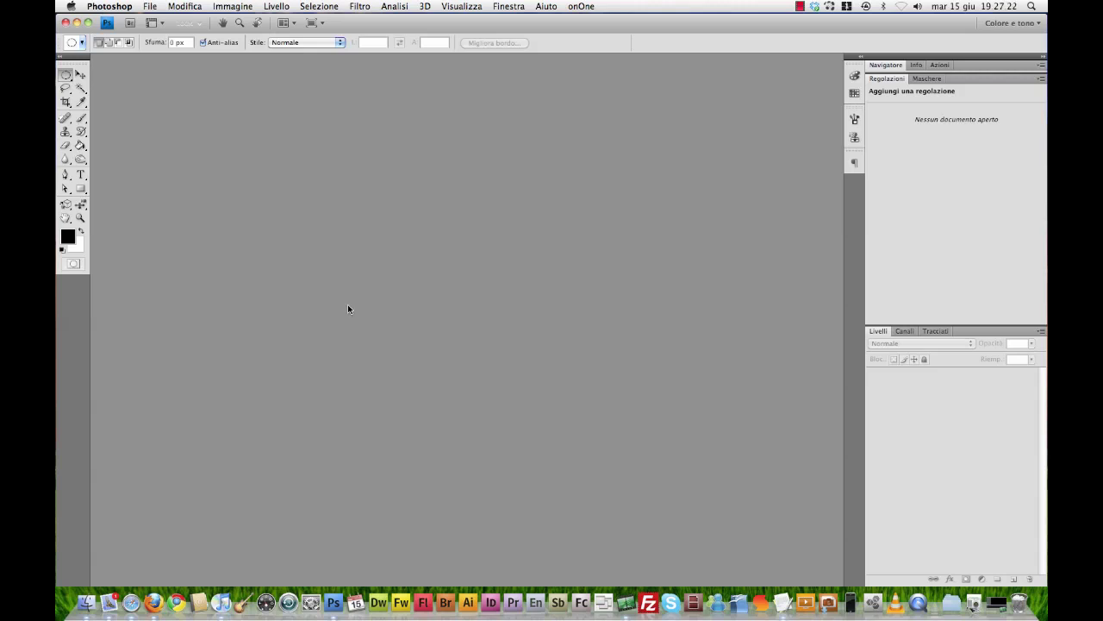
- Bring up the New document dialog with Cmd+N
key(super+n)
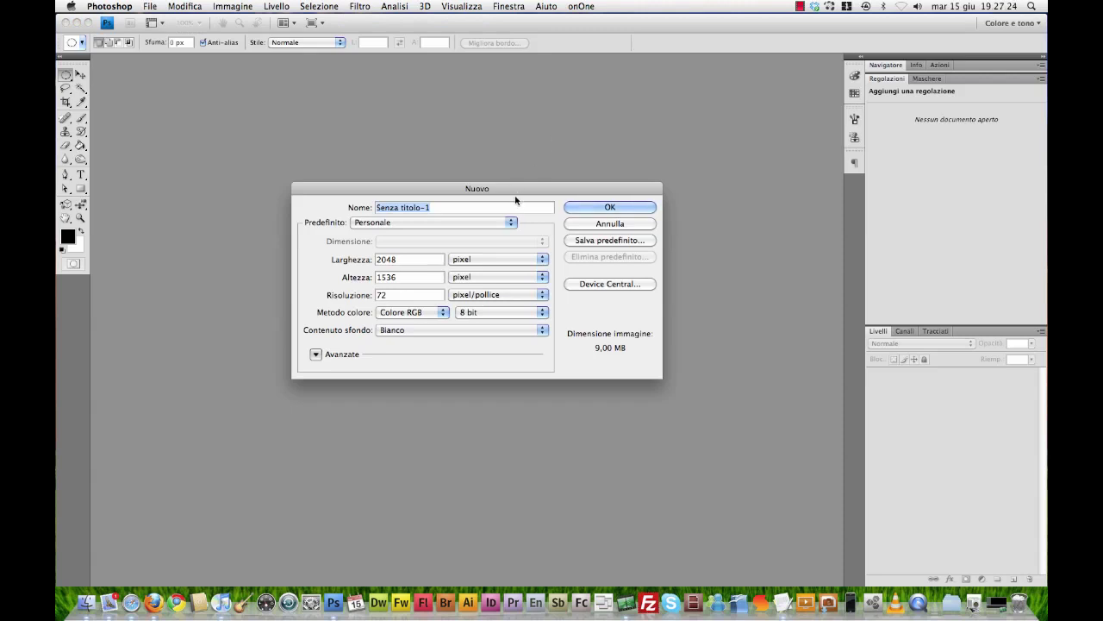
- Set width and height to 2000 pixels with a white background and create the document
drag(525, 187, 529, 184)
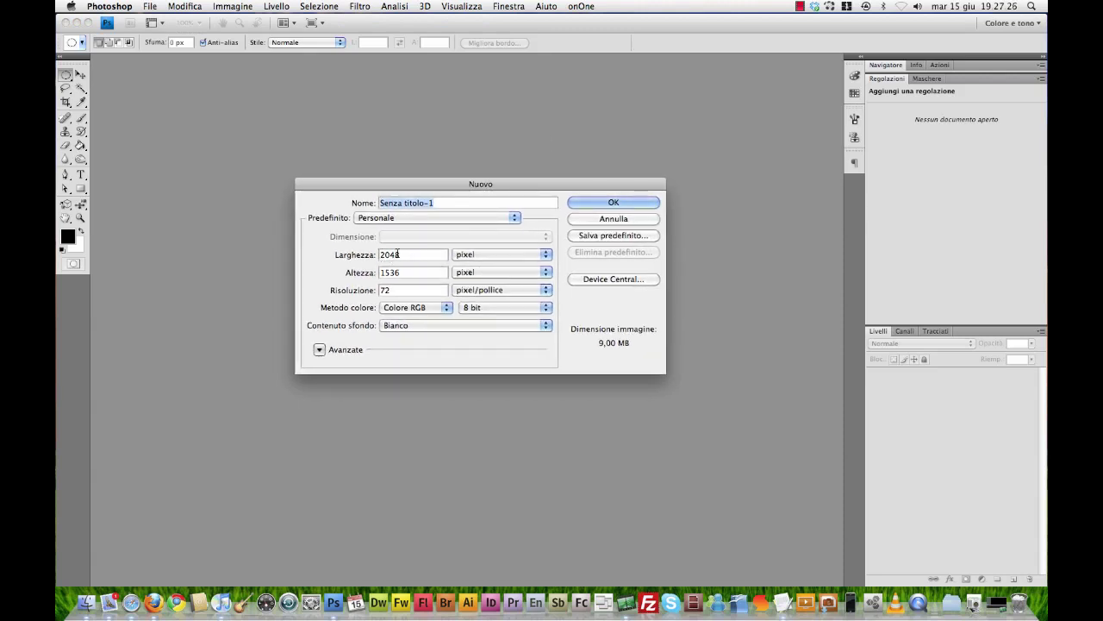
double_click(401, 256)
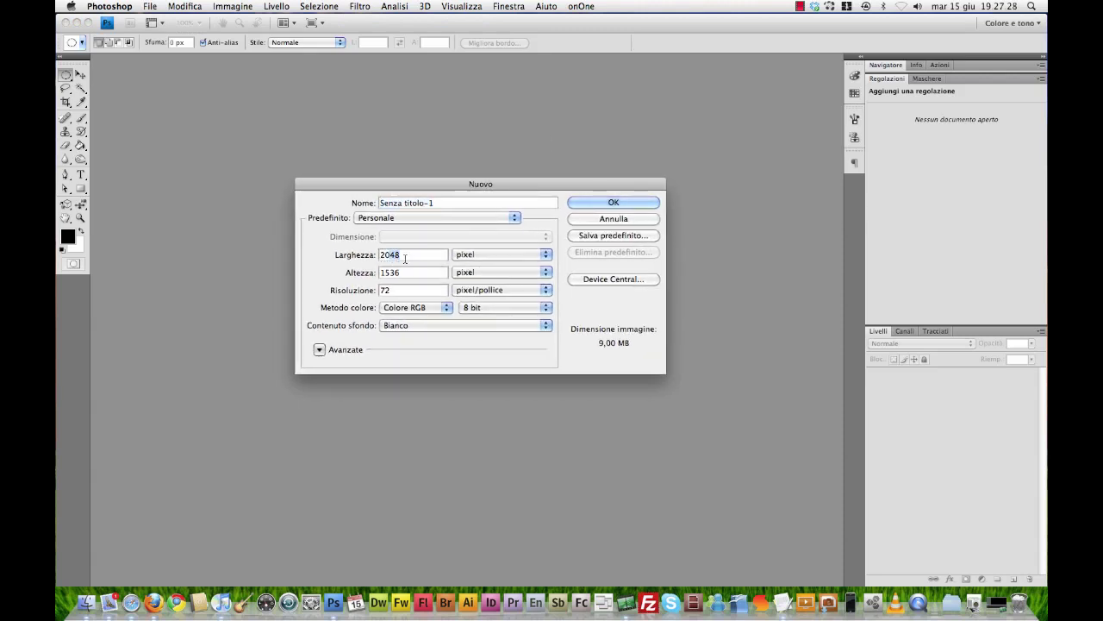
text(2000)
key(Tab)
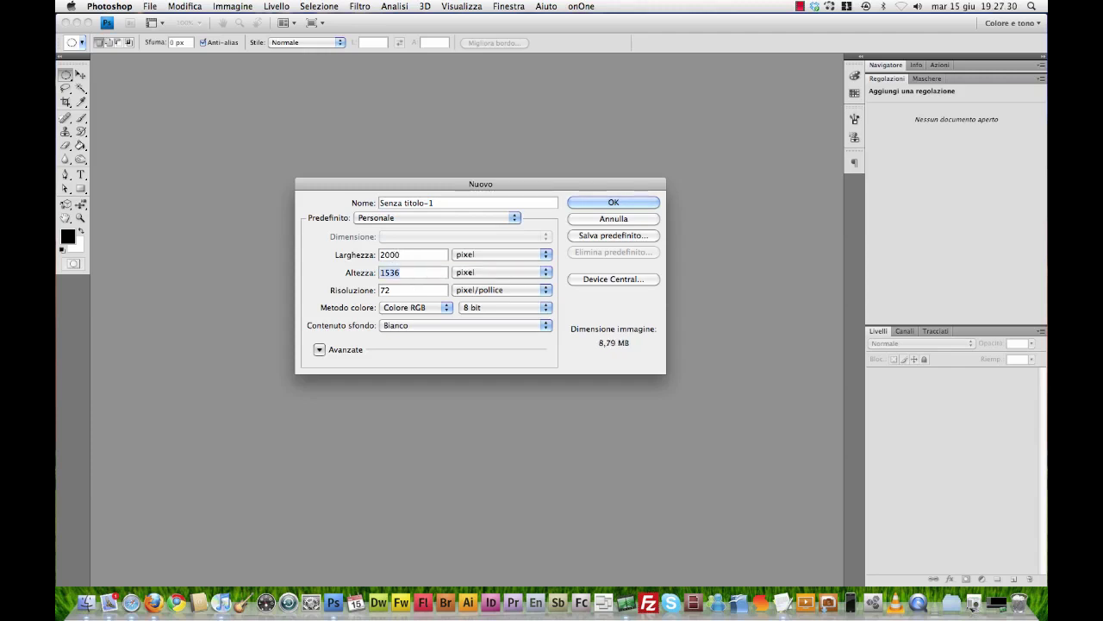
text(2000)
drag(551, 187, 554, 181)
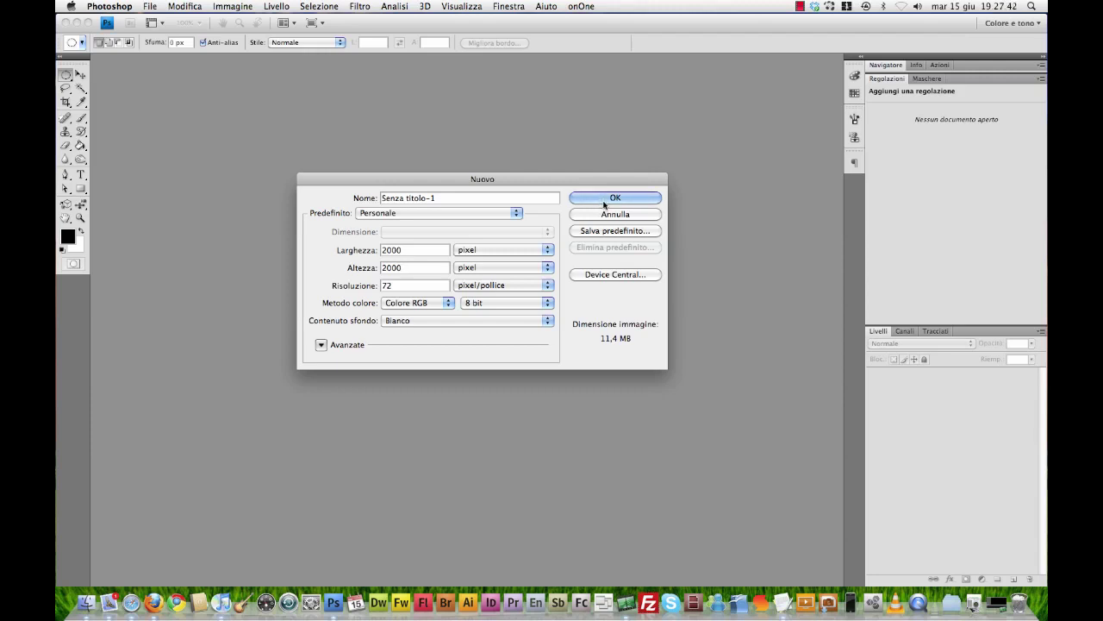
click(605, 200)
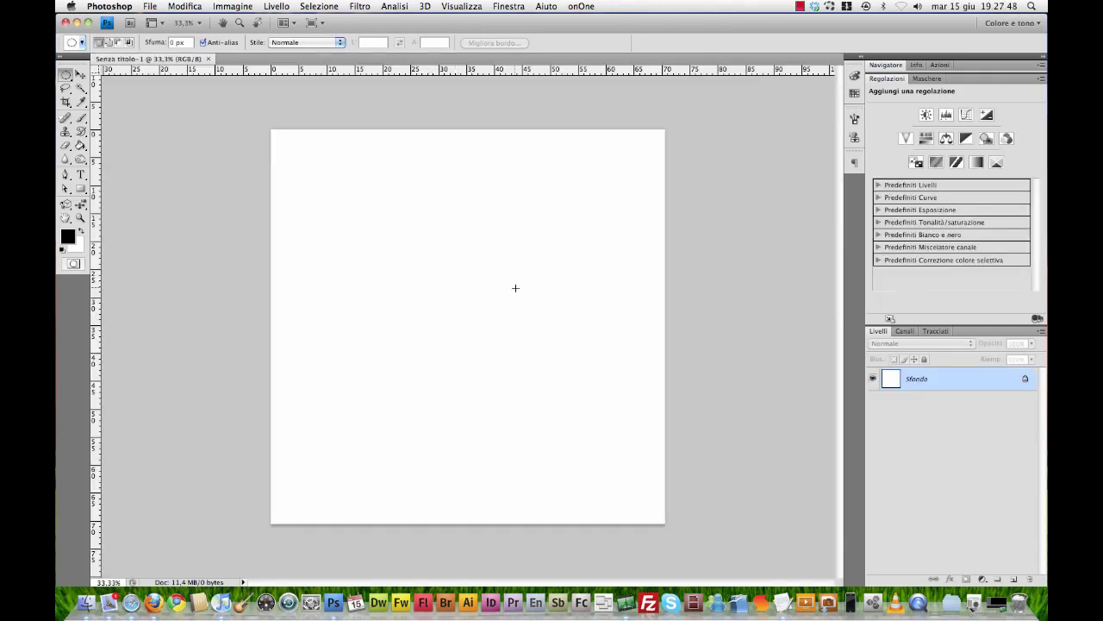
- Add an empty layer above Sfondo and try a first circular selection
click(1012, 577)
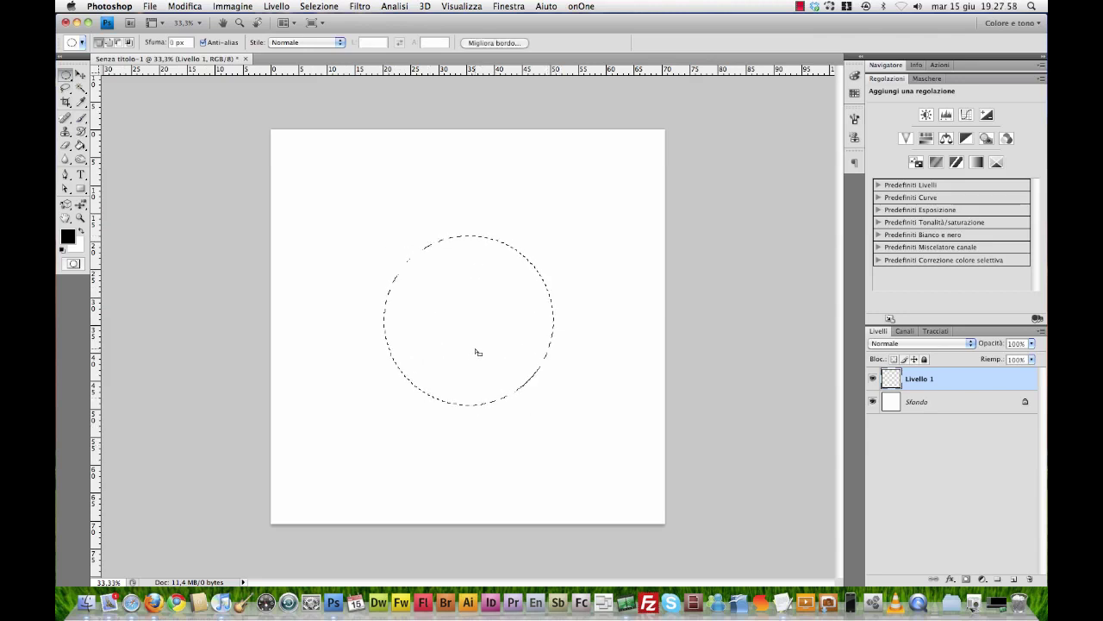
drag(556, 407, 470, 342)
click(468, 329)
- Draw a larger circular selection, nudge it into place, and choose the Gradient tool
mouse_move(520, 363)
mouse_down()
mouse_move(522, 377)
mouse_move(523, 364)
mouse_up()
drag(474, 318, 486, 340)
drag(81, 148, 112, 149)
click(113, 145)
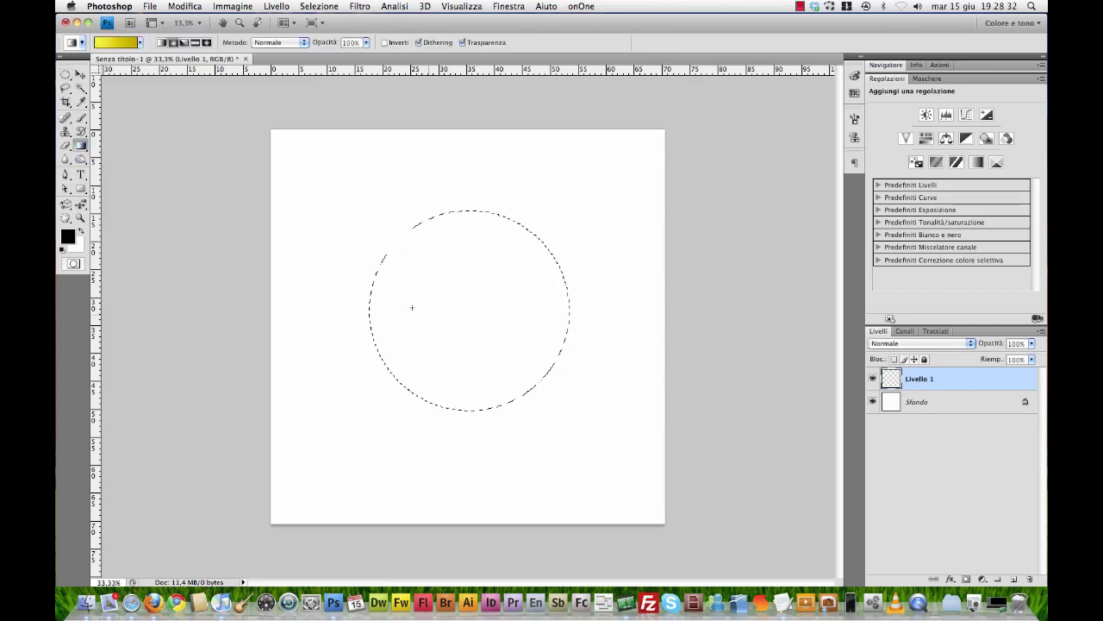
- Start from the black-to-white preset gradient and bring up the Gradient Editor
click(139, 44)
click(76, 66)
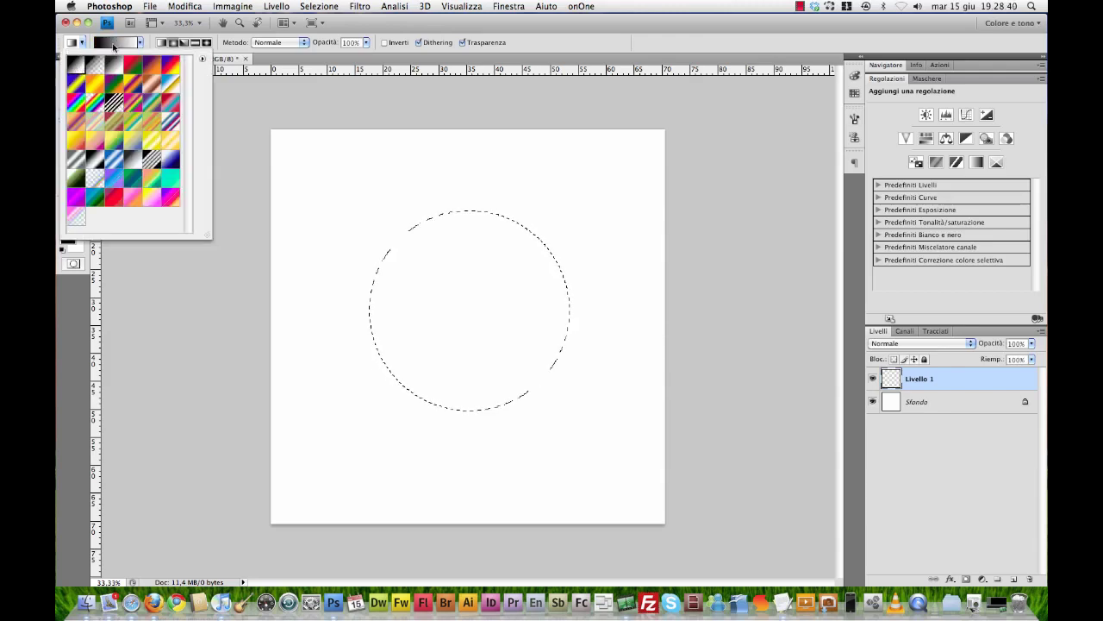
click(113, 45)
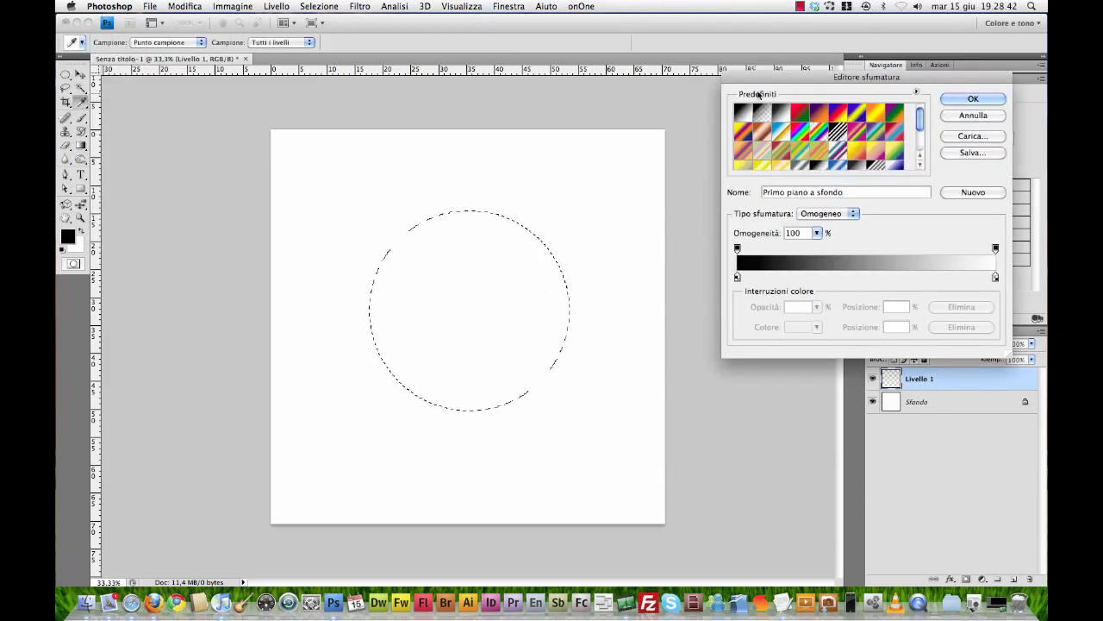
drag(770, 78, 587, 152)
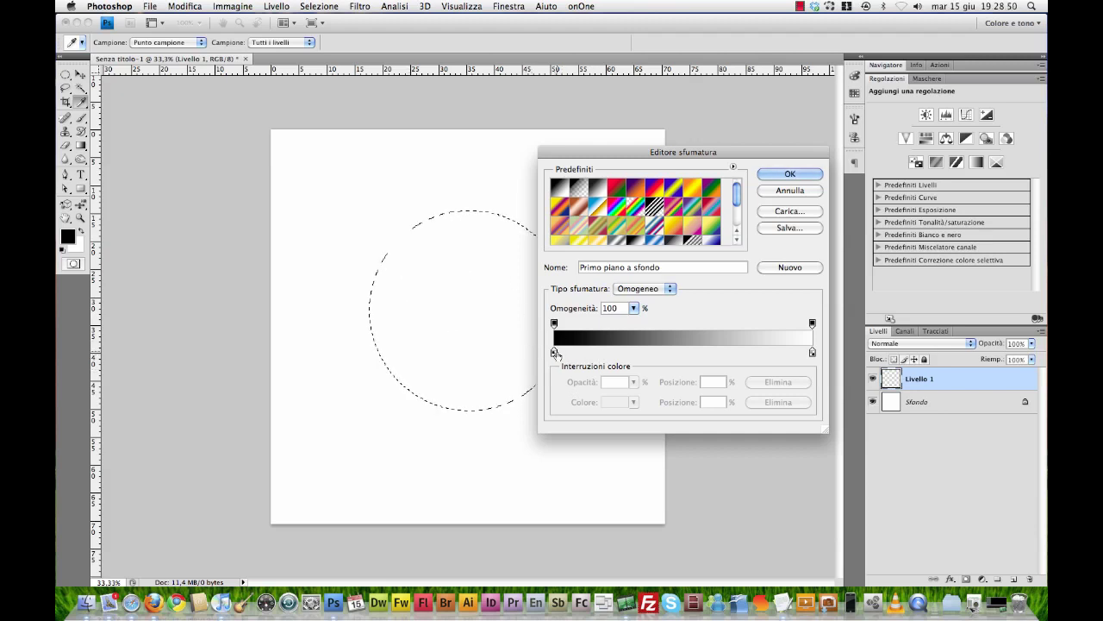
- Set the gradient's left colour stop to a pale near-white colour
click(555, 352)
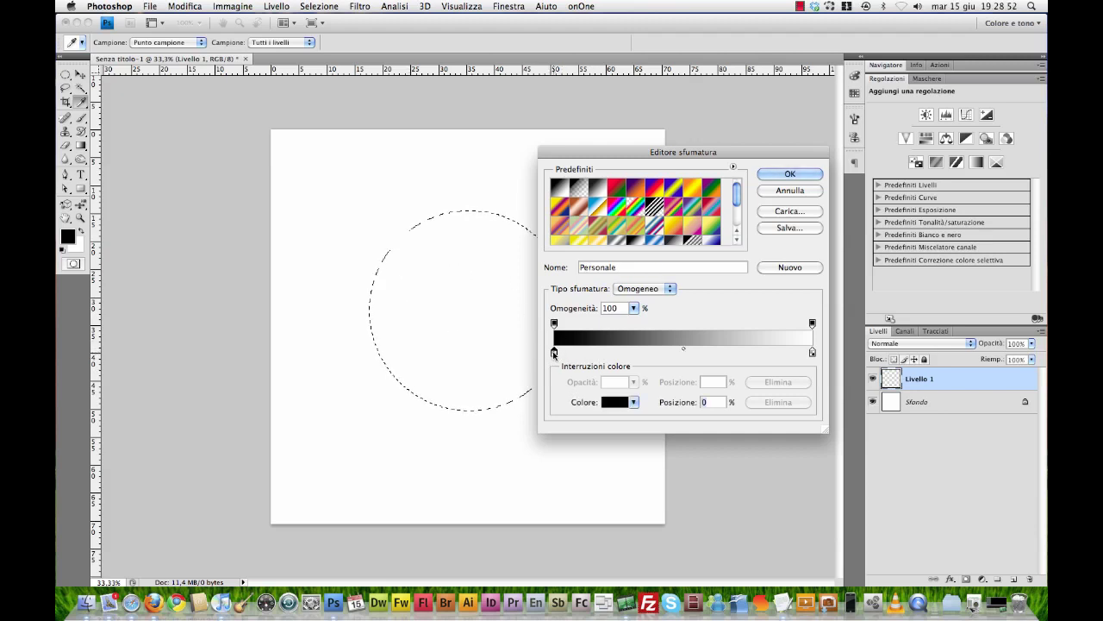
click(608, 403)
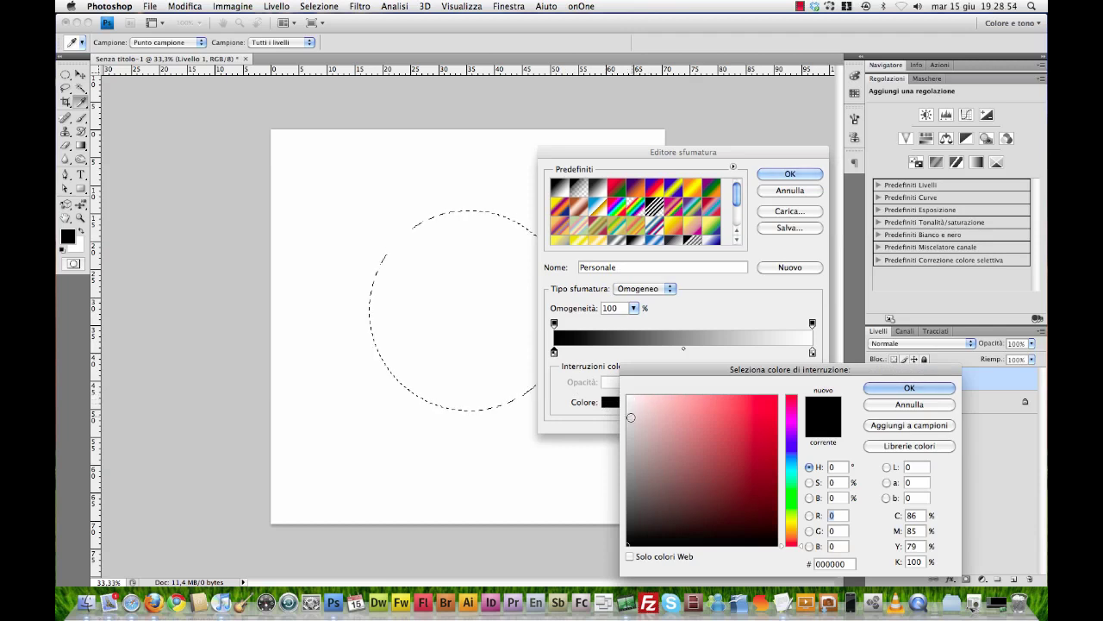
click(630, 406)
drag(630, 406, 630, 408)
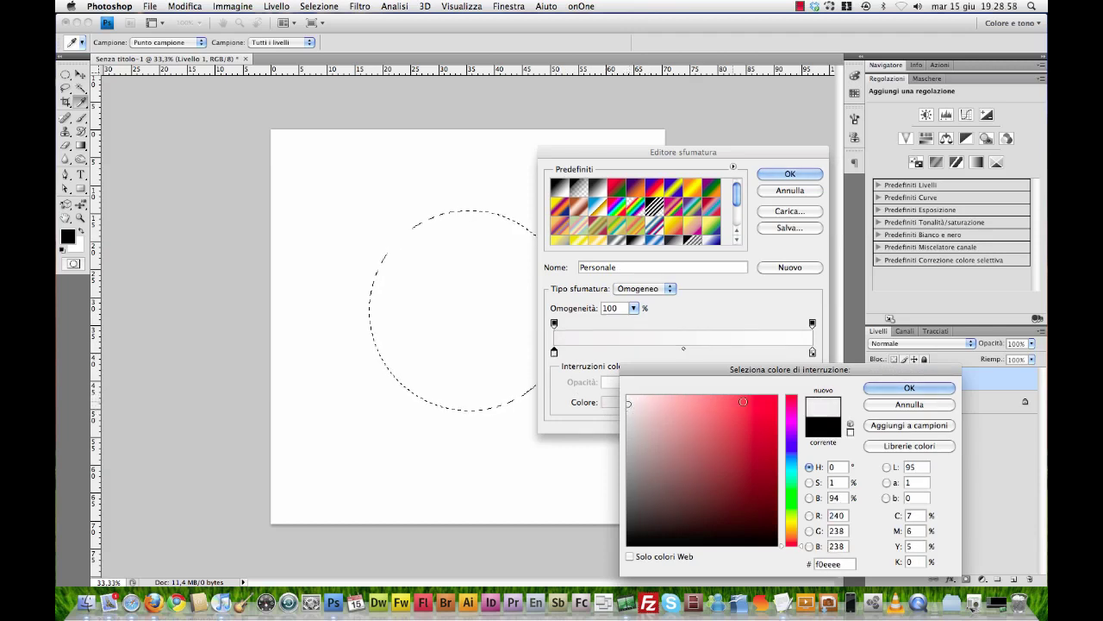
click(893, 389)
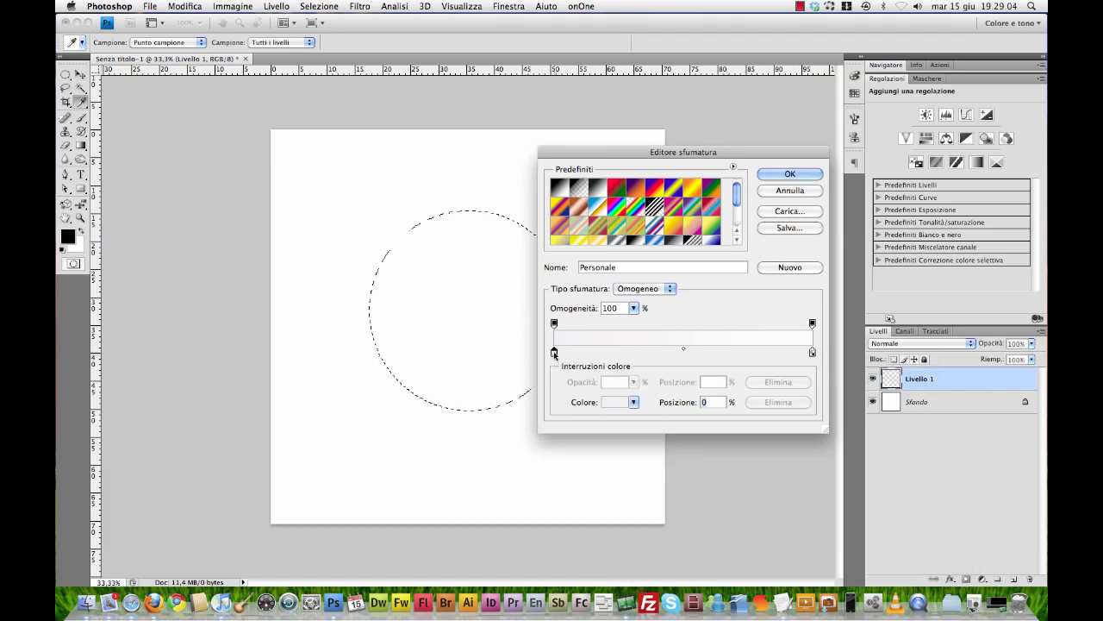
- Refine the left stop to pale pink #f5eeee, keep the right stop white, and accept
click(610, 402)
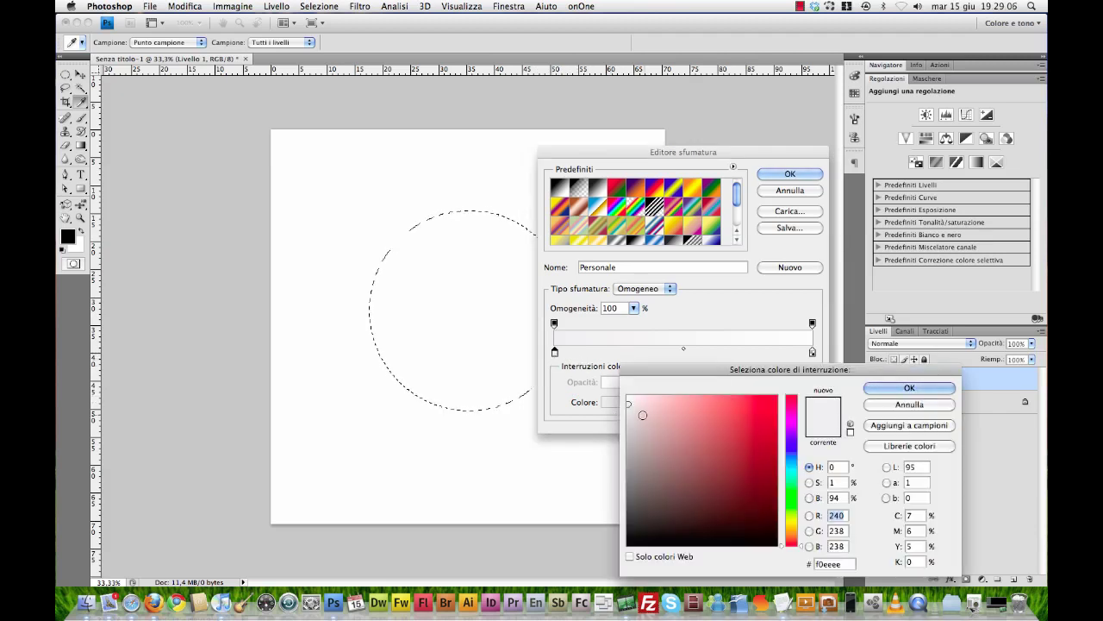
click(633, 402)
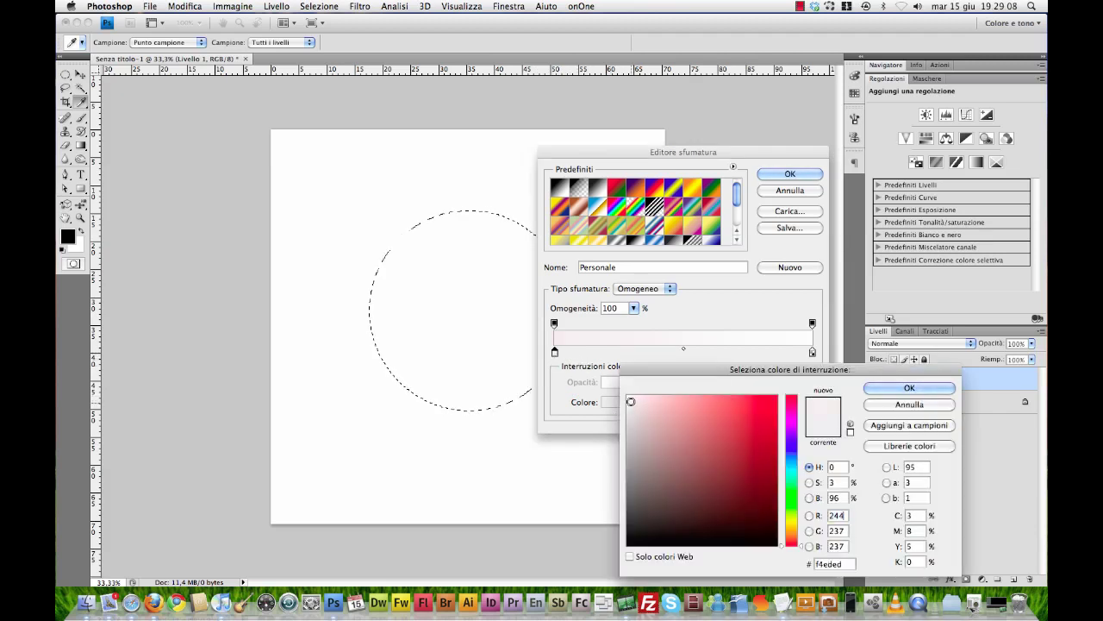
click(631, 401)
mouse_move(682, 377)
mouse_down()
mouse_move(653, 370)
mouse_move(649, 353)
mouse_up()
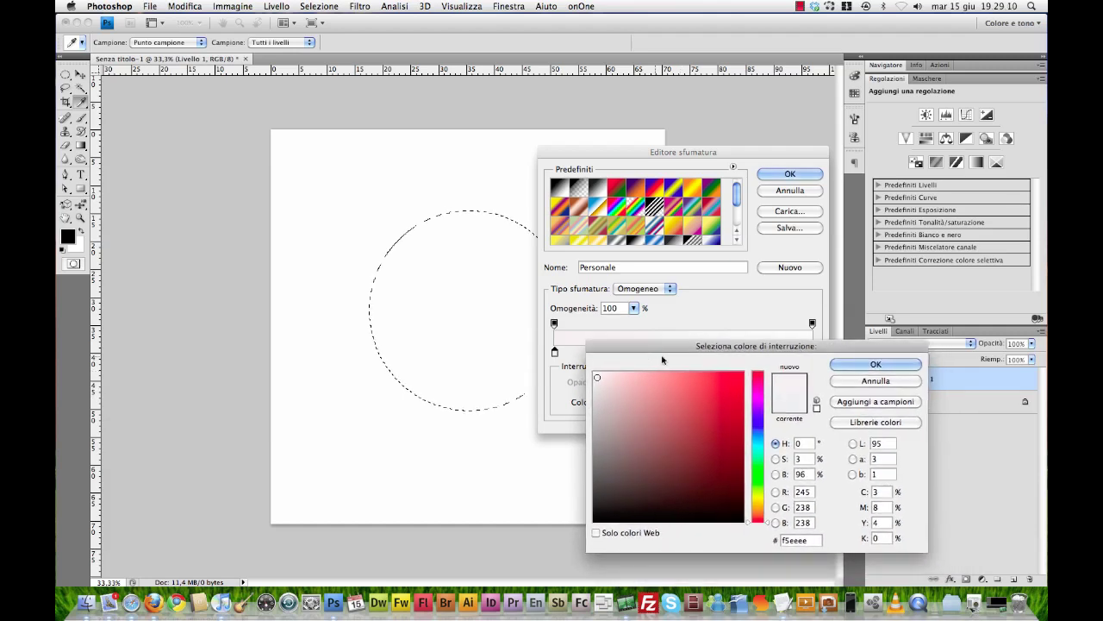
click(845, 366)
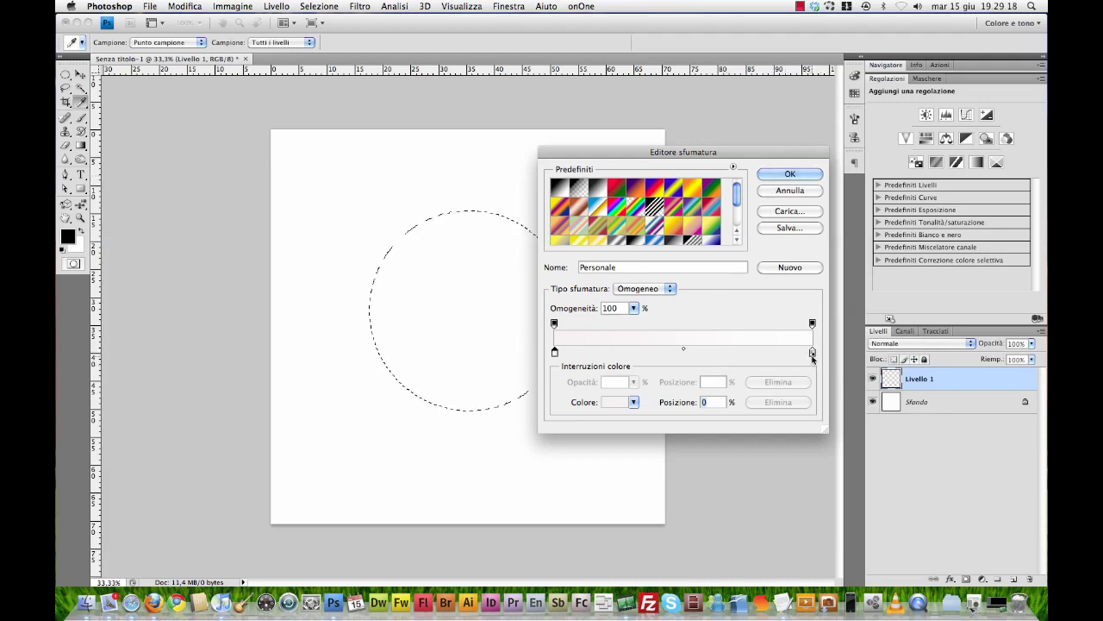
click(812, 353)
click(789, 175)
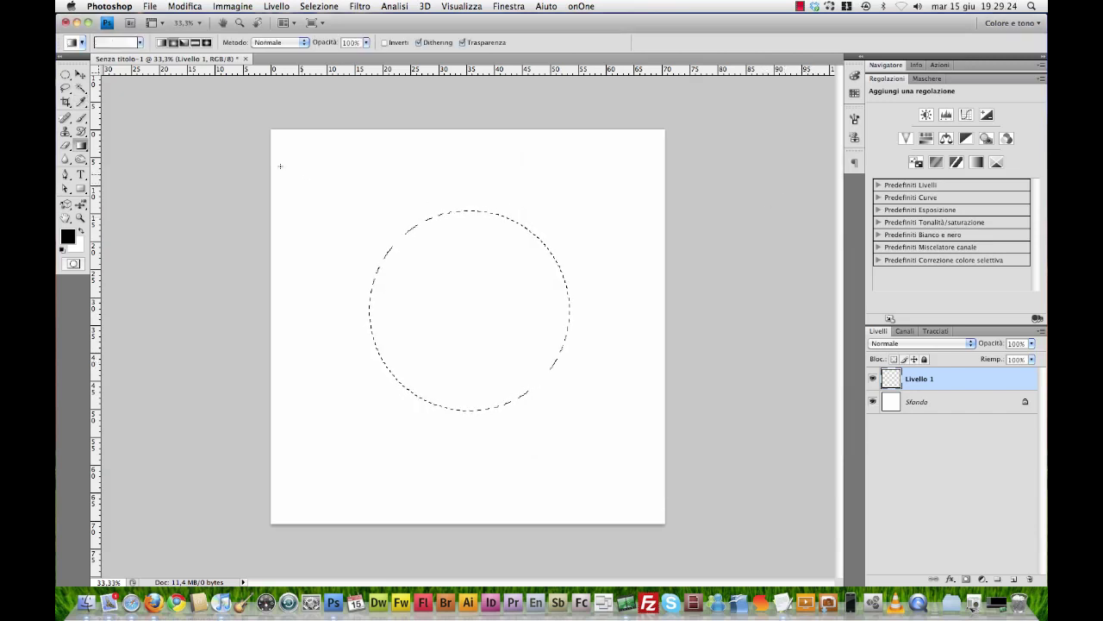
- Switch to Radial gradient and fill the circle from upper left toward lower right
click(173, 42)
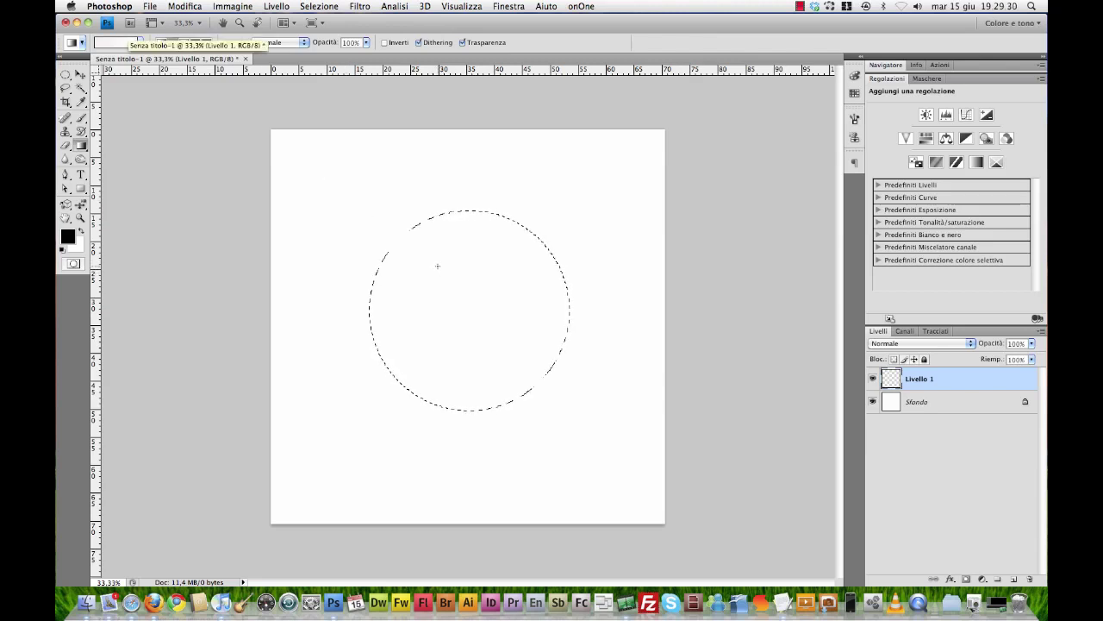
mouse_move(440, 268)
mouse_down()
mouse_move(539, 381)
mouse_move(527, 362)
mouse_up()
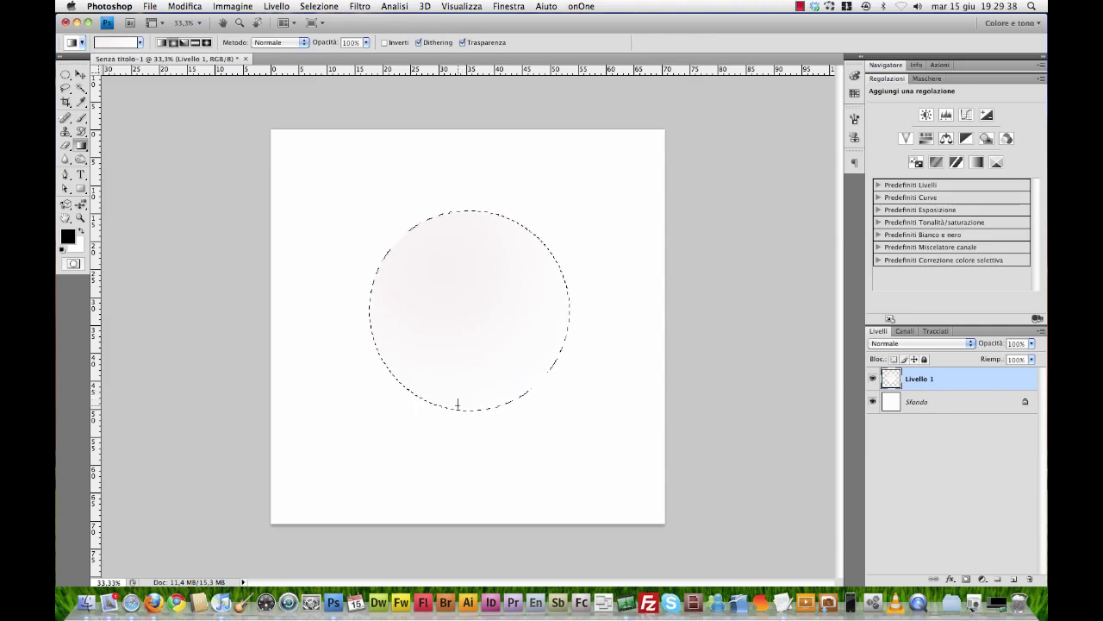
mouse_move(458, 403)
mouse_down()
mouse_move(447, 255)
mouse_move(551, 367)
mouse_up()
drag(457, 298, 523, 367)
mouse_move(465, 309)
mouse_down()
mouse_move(420, 244)
mouse_move(514, 376)
mouse_up()
drag(468, 300, 417, 386)
drag(397, 222, 471, 317)
drag(419, 270, 501, 353)
- Deselect and restore the circle selection, then choose the Burn tool from the toning flyout
click(79, 76)
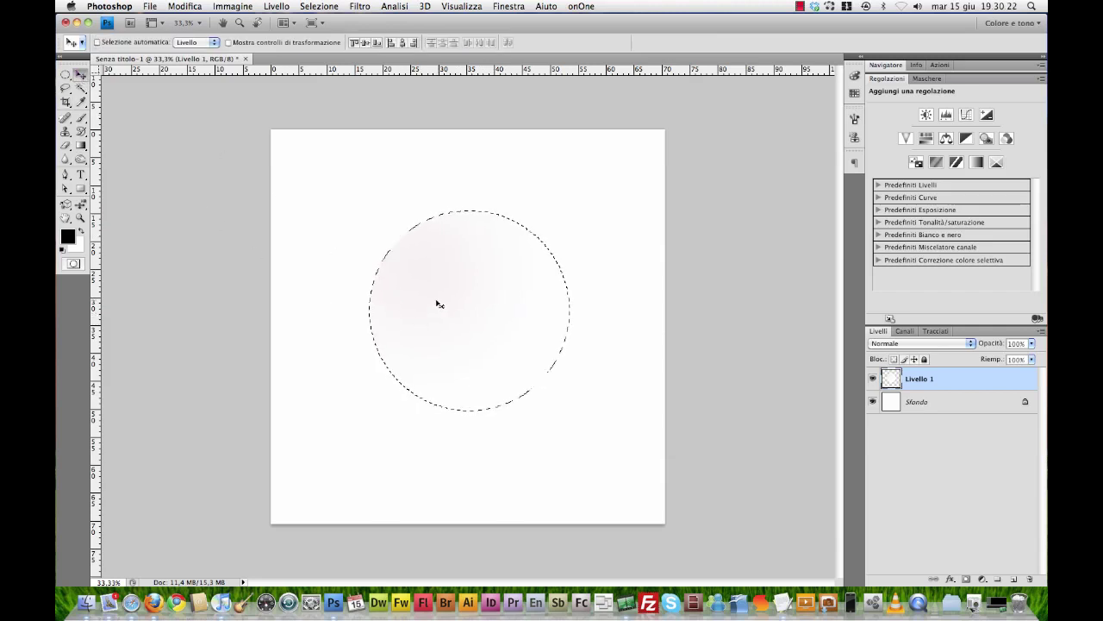
key(ctrl+d)
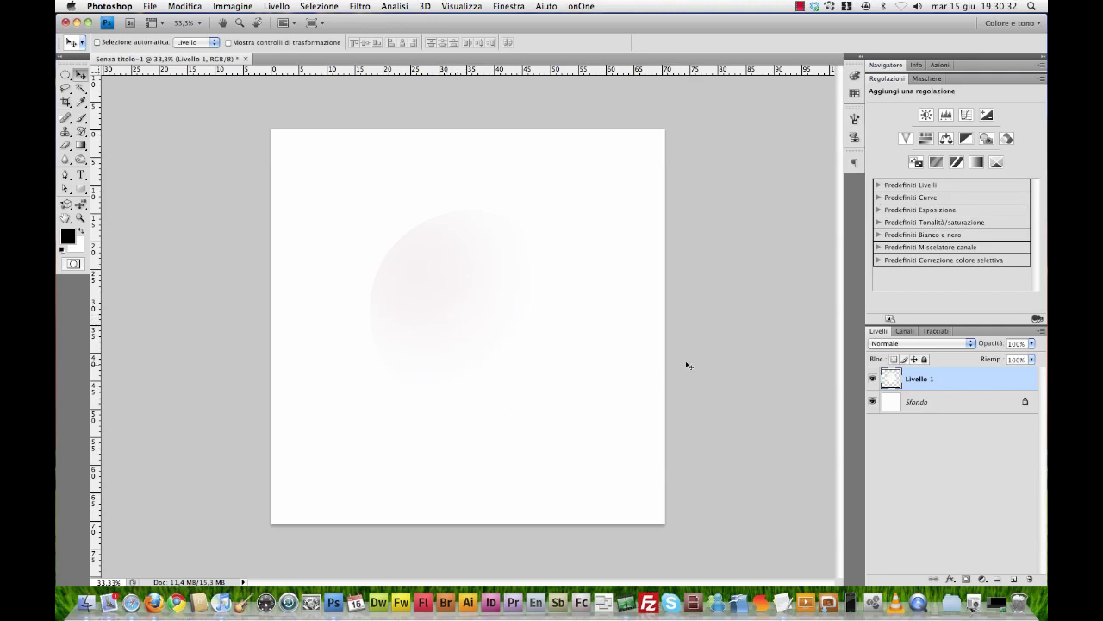
super+click(892, 381)
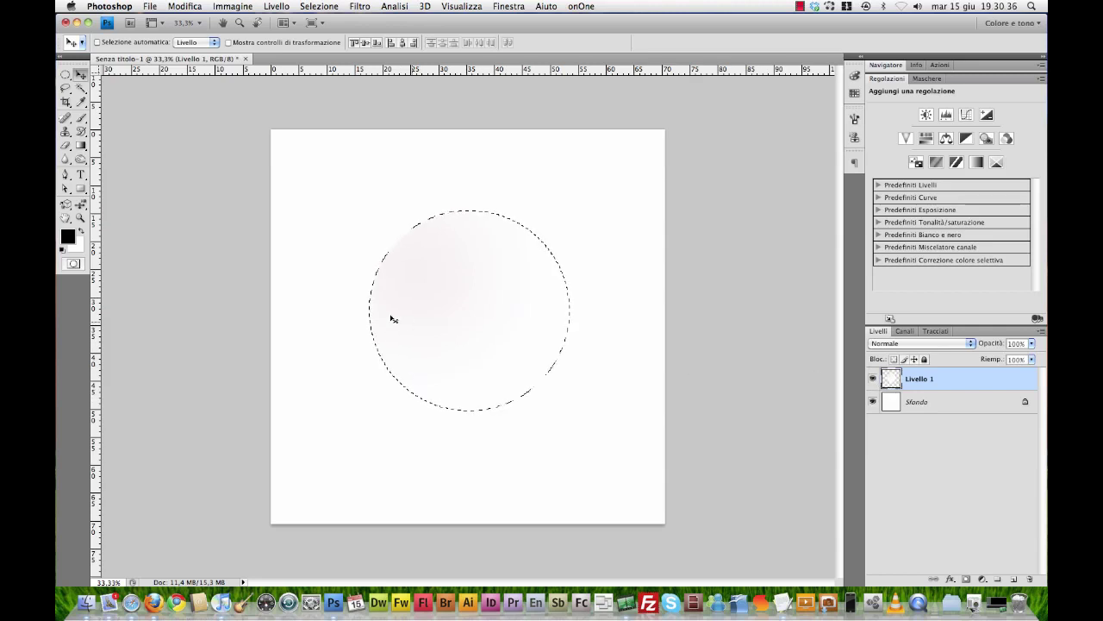
click(81, 160)
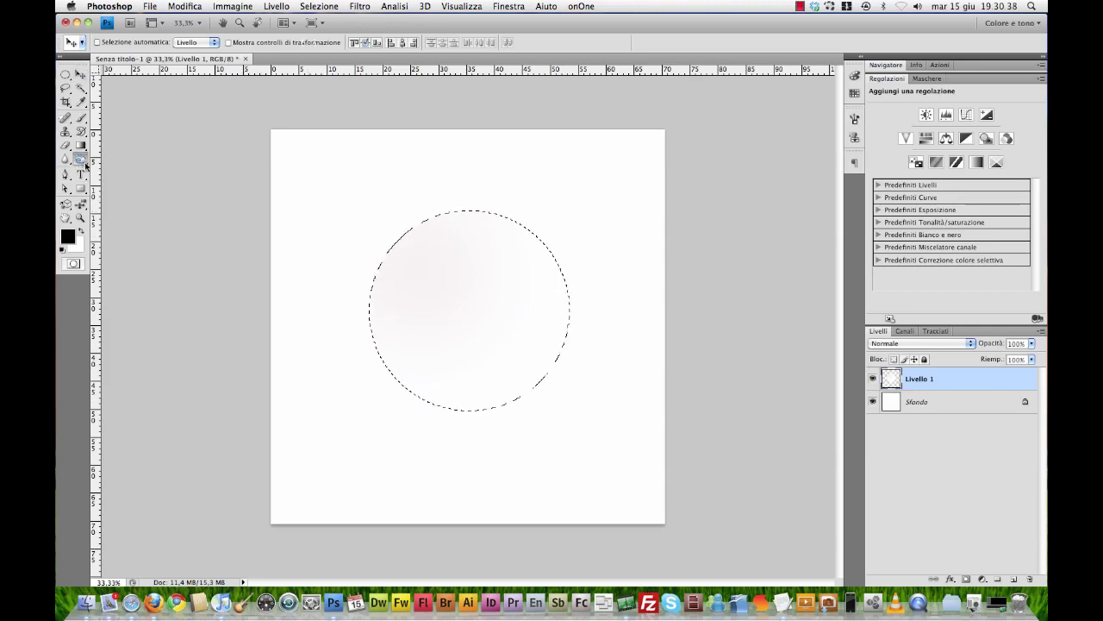
drag(86, 164, 104, 174)
click(104, 169)
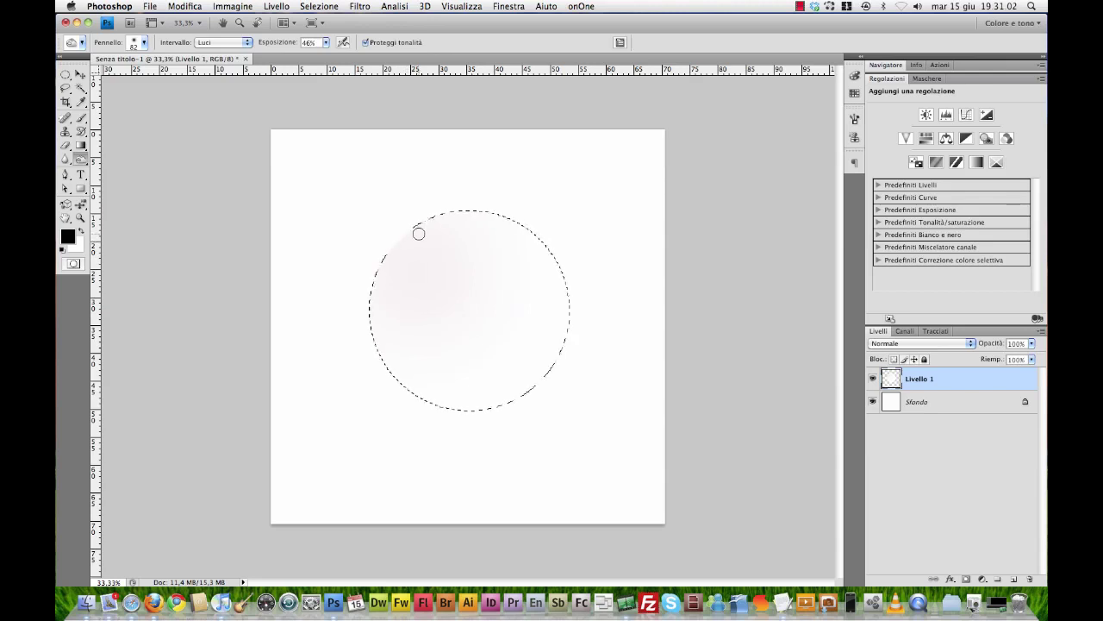
- Shade the circle's upper-left, left, bottom and top edges with a larger toning brush
drag(409, 245, 419, 231)
drag(434, 222, 384, 281)
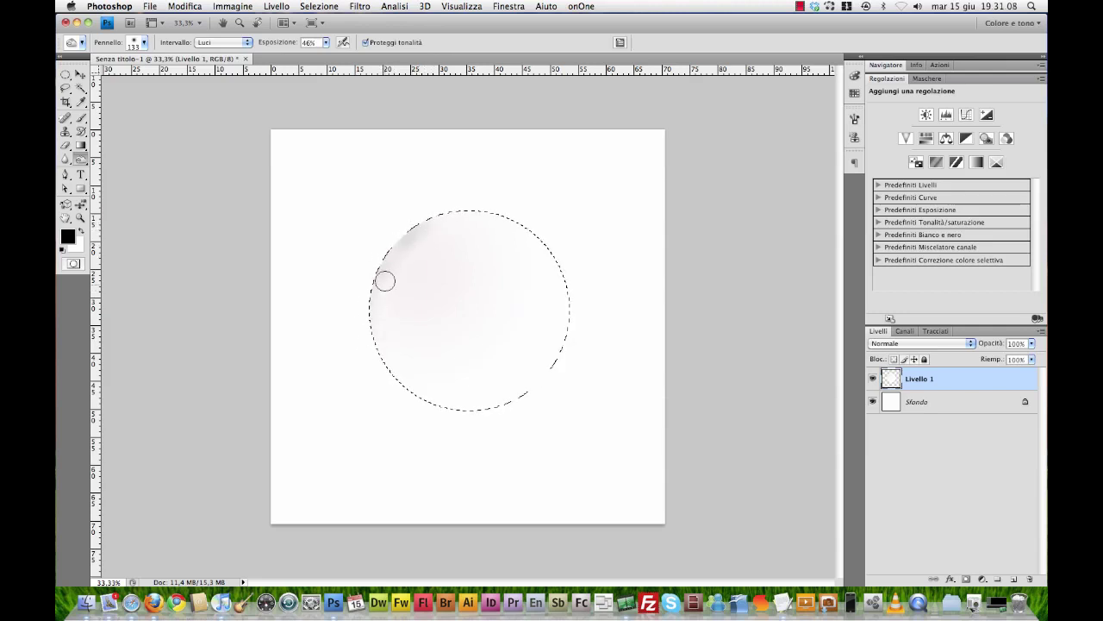
drag(387, 381, 400, 411)
mouse_move(383, 356)
mouse_down()
mouse_move(428, 396)
mouse_move(530, 389)
mouse_move(562, 301)
mouse_up()
drag(482, 216, 448, 222)
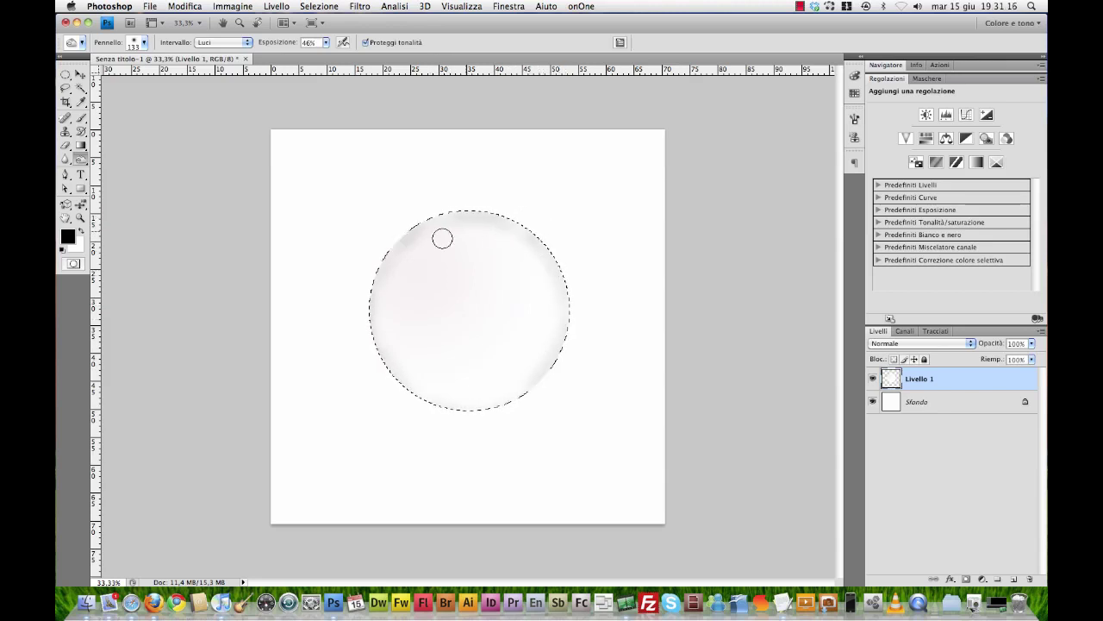
drag(372, 319, 399, 376)
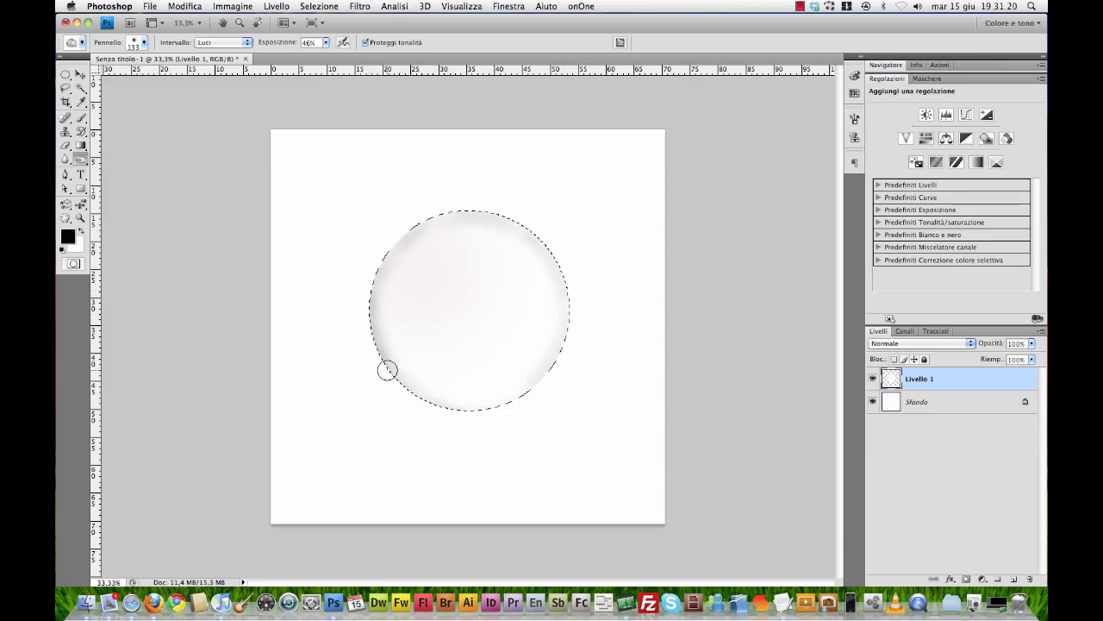
- Work the sphere's lower-right, bottom, top and top-right rim
drag(547, 397, 555, 386)
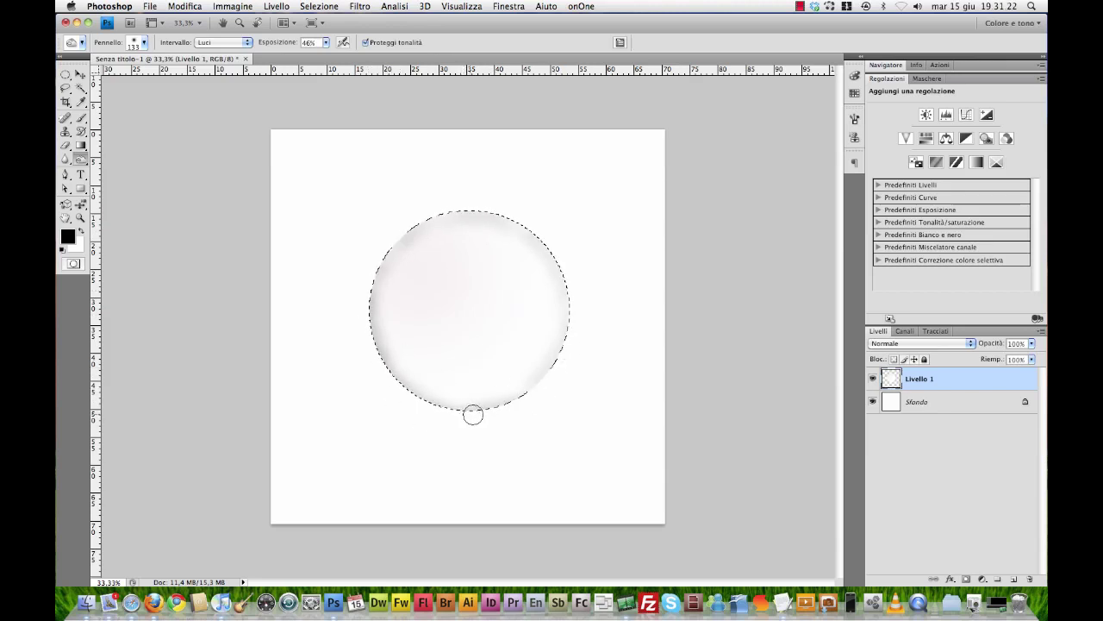
drag(455, 413, 554, 387)
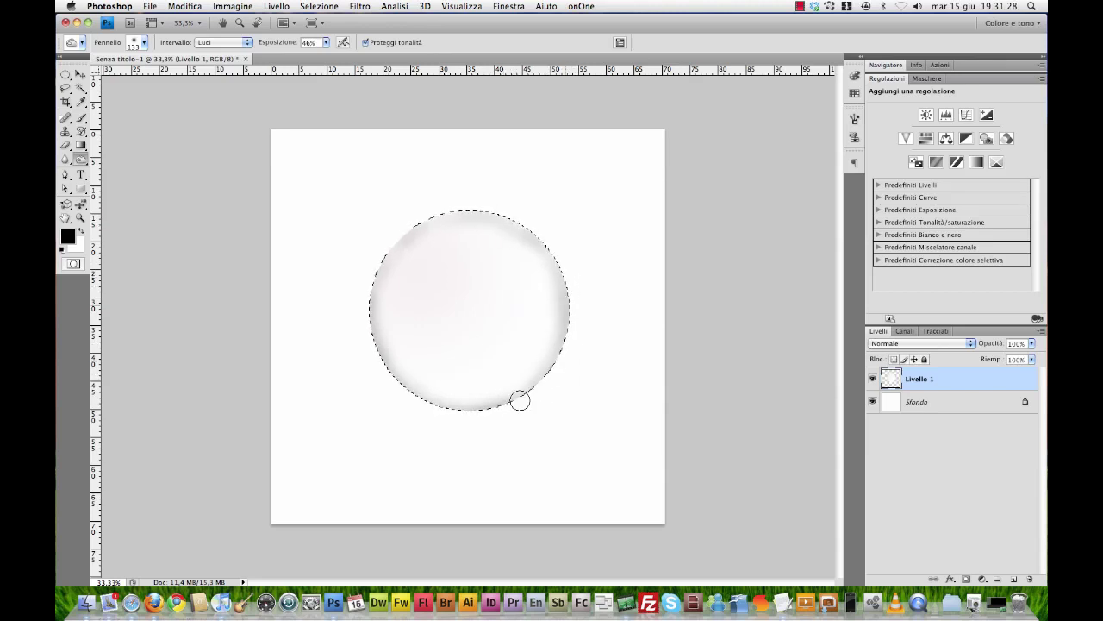
drag(545, 252, 416, 228)
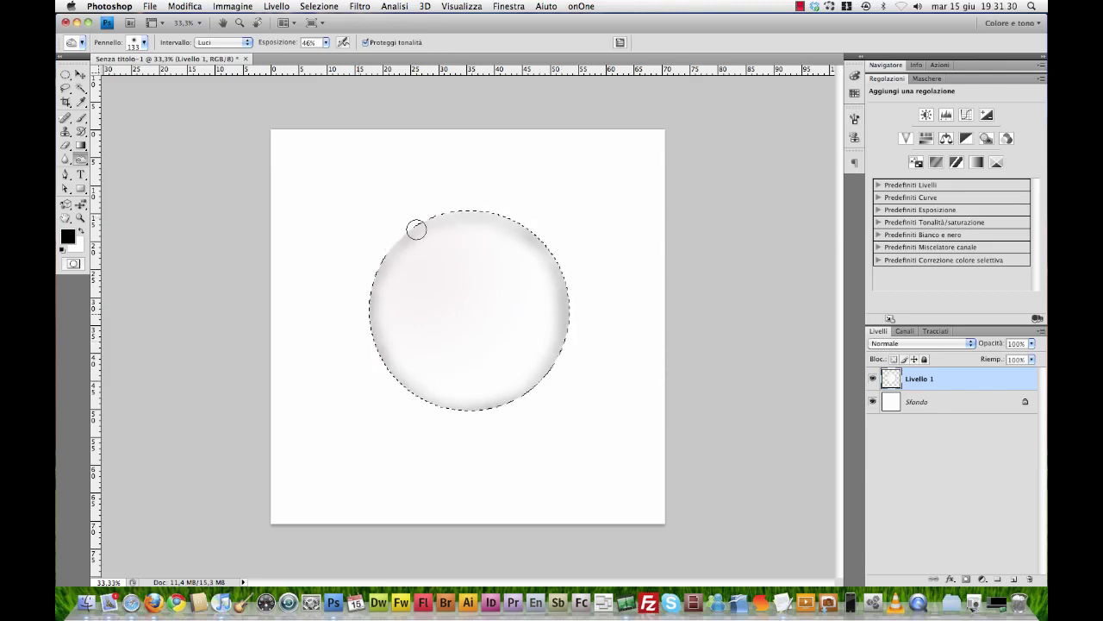
drag(368, 280, 528, 246)
mouse_move(412, 242)
mouse_down()
mouse_move(524, 234)
mouse_move(456, 223)
mouse_up()
mouse_move(513, 252)
mouse_down()
mouse_move(551, 249)
mouse_move(450, 224)
mouse_move(500, 246)
mouse_move(462, 224)
mouse_move(562, 323)
mouse_up()
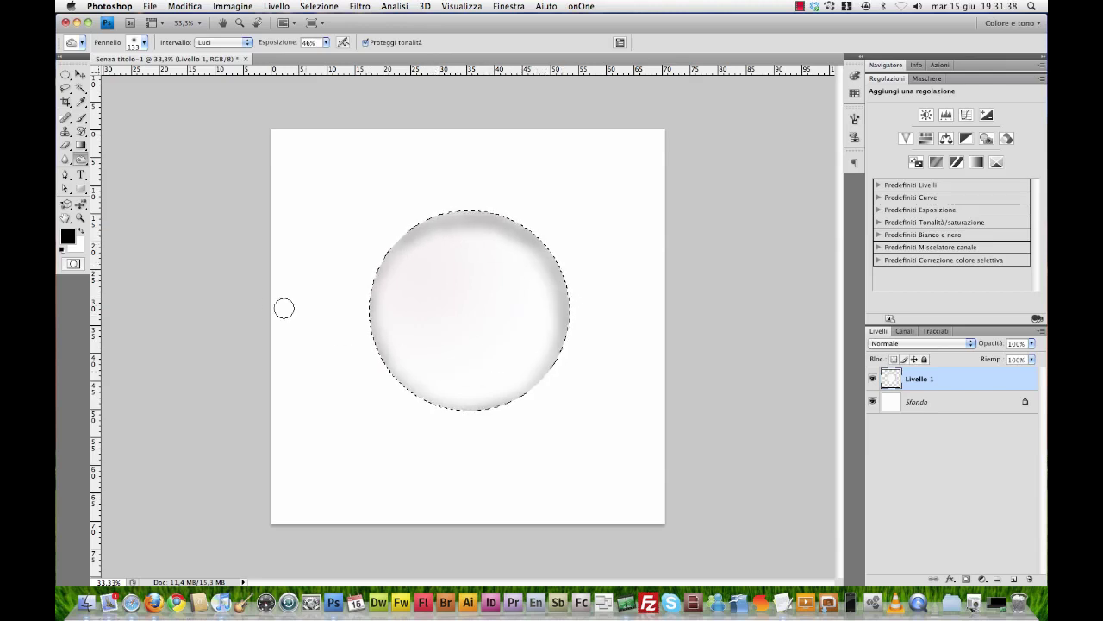
click(88, 163)
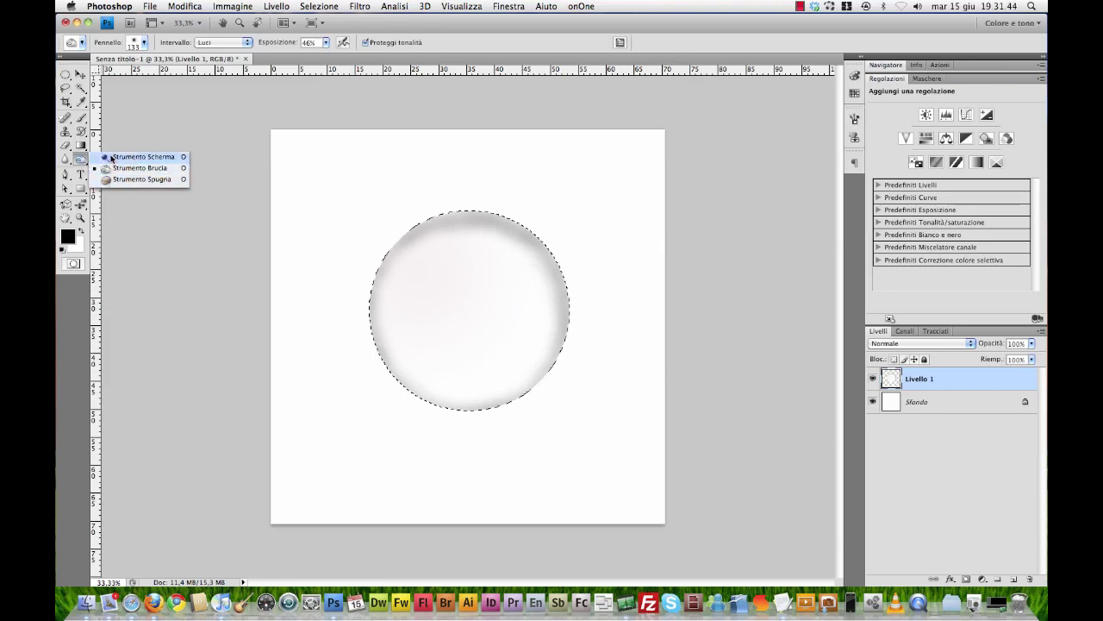
- Switch to Burn and darken the top of the sphere at 16% exposure
click(133, 168)
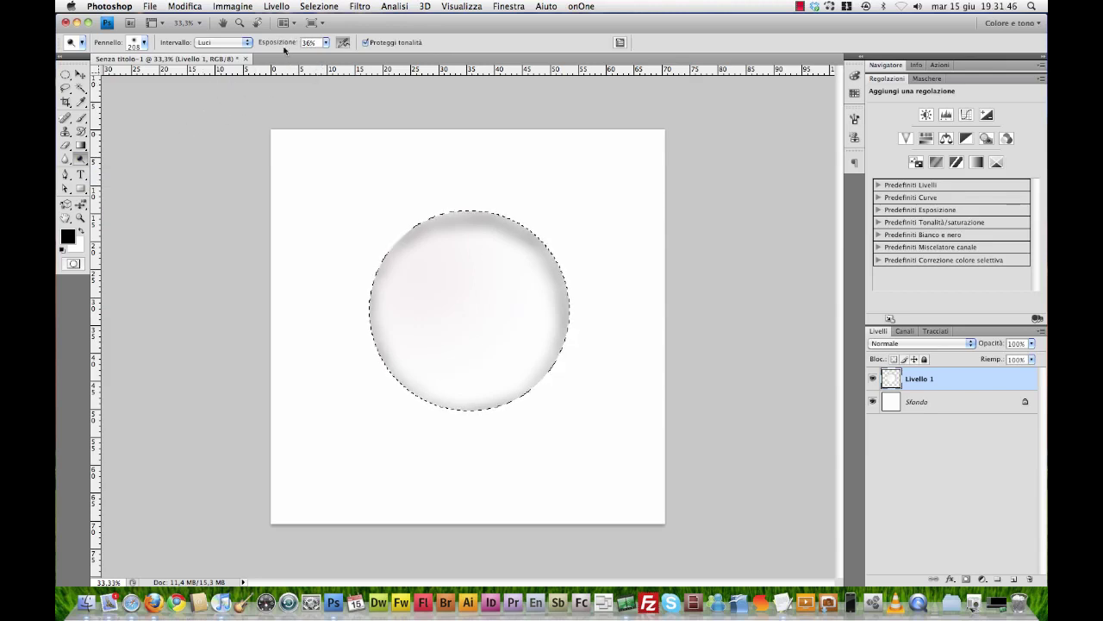
mouse_move(431, 216)
mouse_down()
mouse_move(527, 259)
mouse_move(524, 239)
mouse_move(535, 264)
mouse_move(529, 359)
mouse_up()
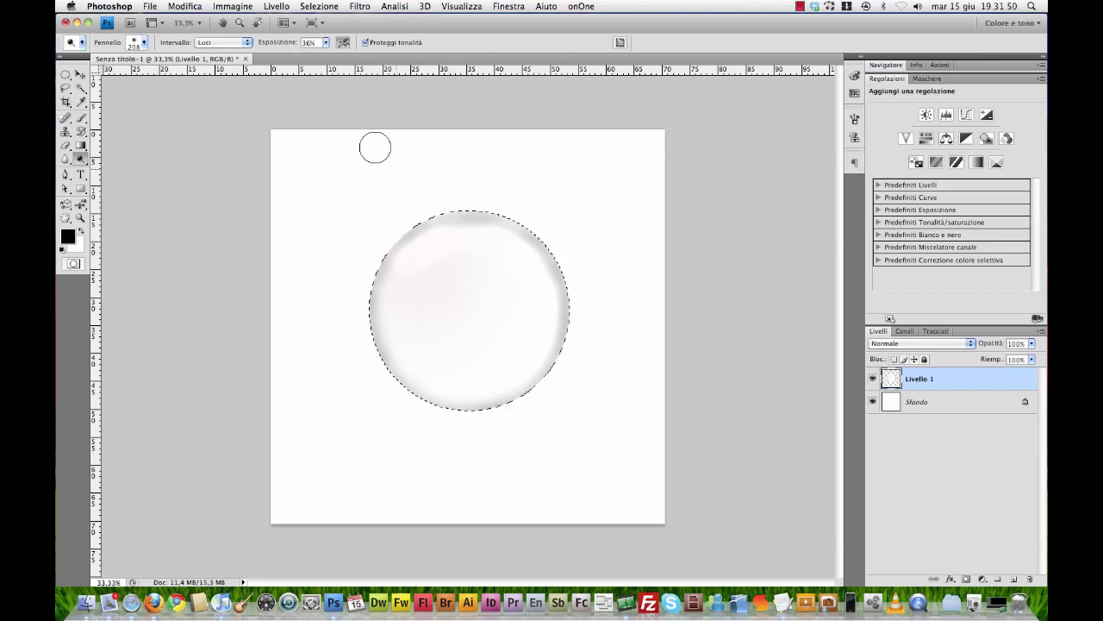
drag(302, 43, 284, 49)
drag(419, 227, 430, 231)
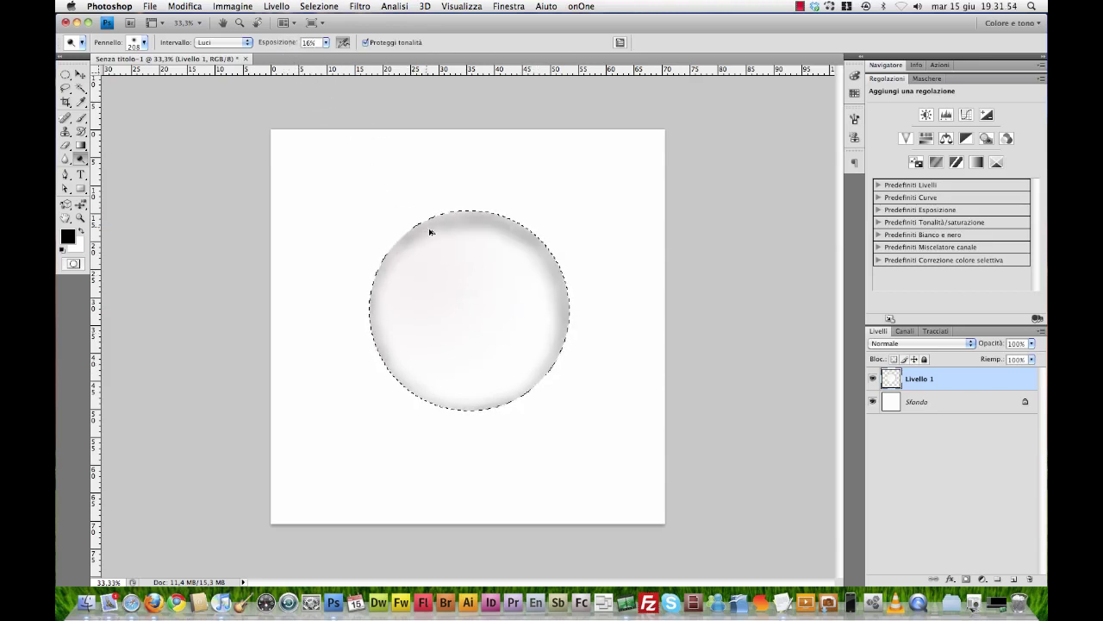
- Burn the upper rim at 15% exposure, deselect, and lighten the upper-left area
drag(280, 47, 277, 44)
mouse_move(404, 254)
mouse_down()
mouse_move(531, 273)
mouse_move(552, 322)
mouse_move(522, 370)
mouse_move(457, 242)
mouse_move(411, 345)
mouse_move(434, 387)
mouse_move(421, 305)
mouse_up()
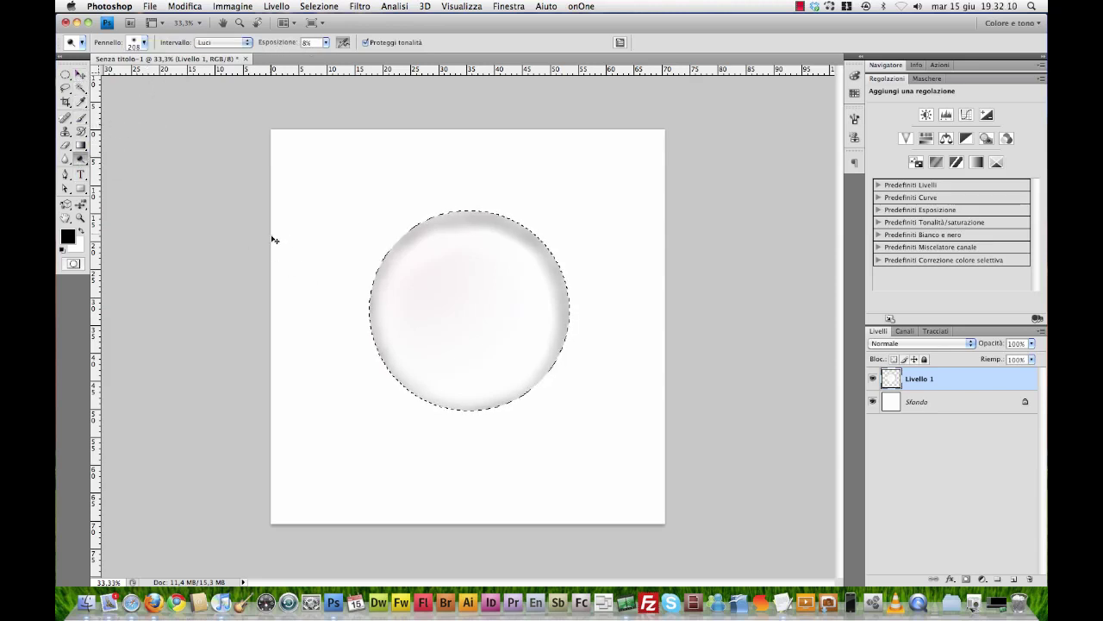
key(super+d)
mouse_move(490, 264)
mouse_down()
mouse_move(438, 254)
mouse_move(463, 241)
mouse_up()
- Add Livello 2, rename Livello 1 to sfera, and make Livello 2 active
click(1014, 578)
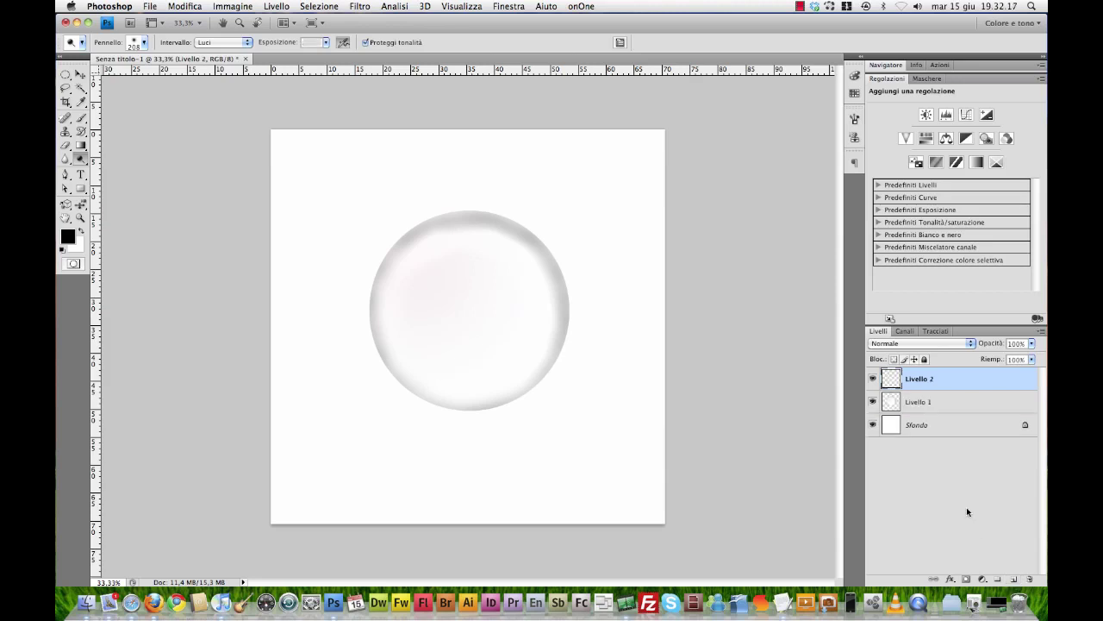
double_click(917, 402)
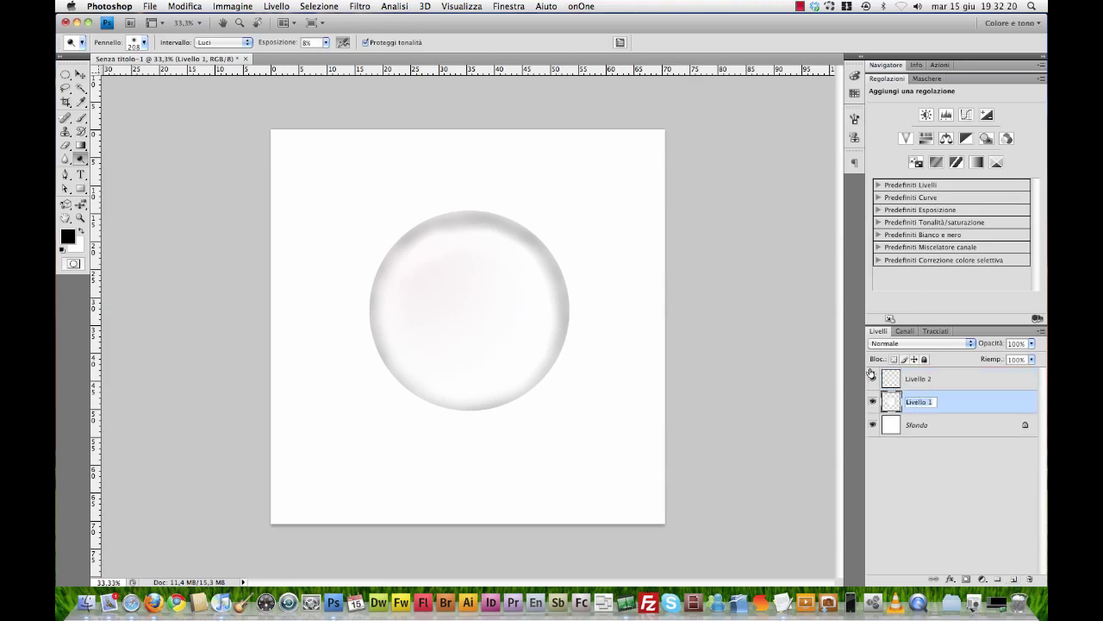
text(sfera)
key(Return)
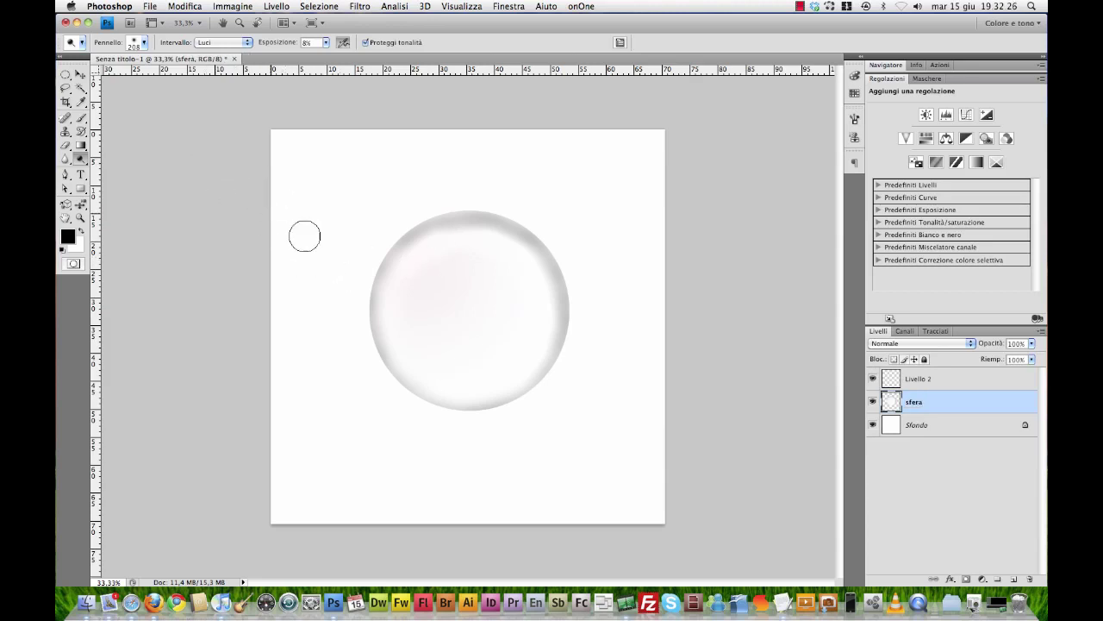
click(888, 380)
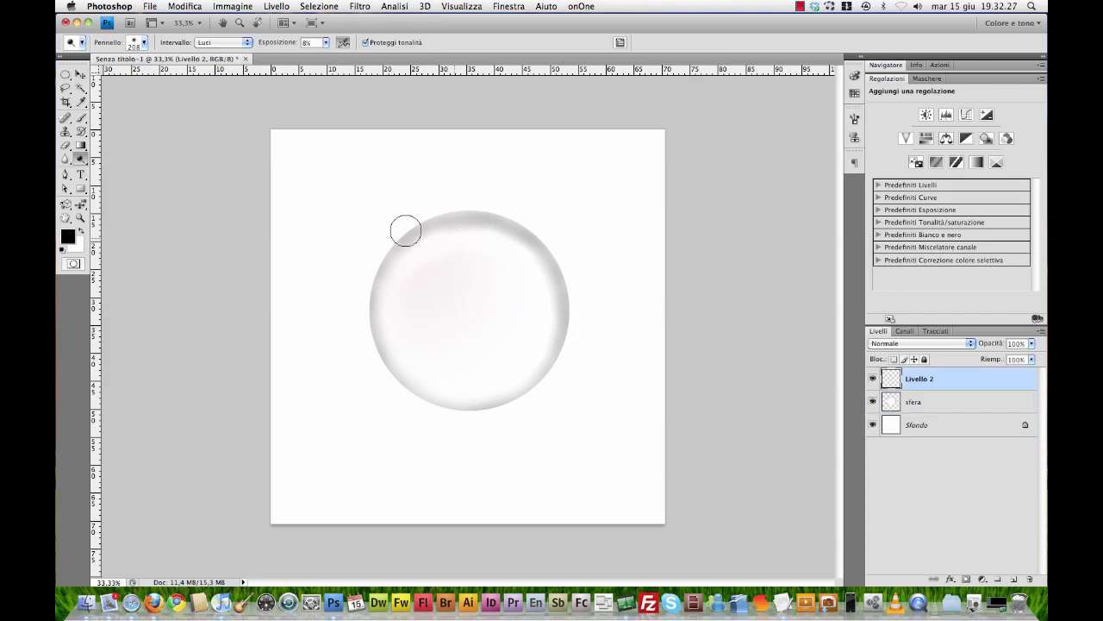
- Pick the Brush tool with pale pink #d5aaaa as the foreground colour
click(81, 118)
click(62, 242)
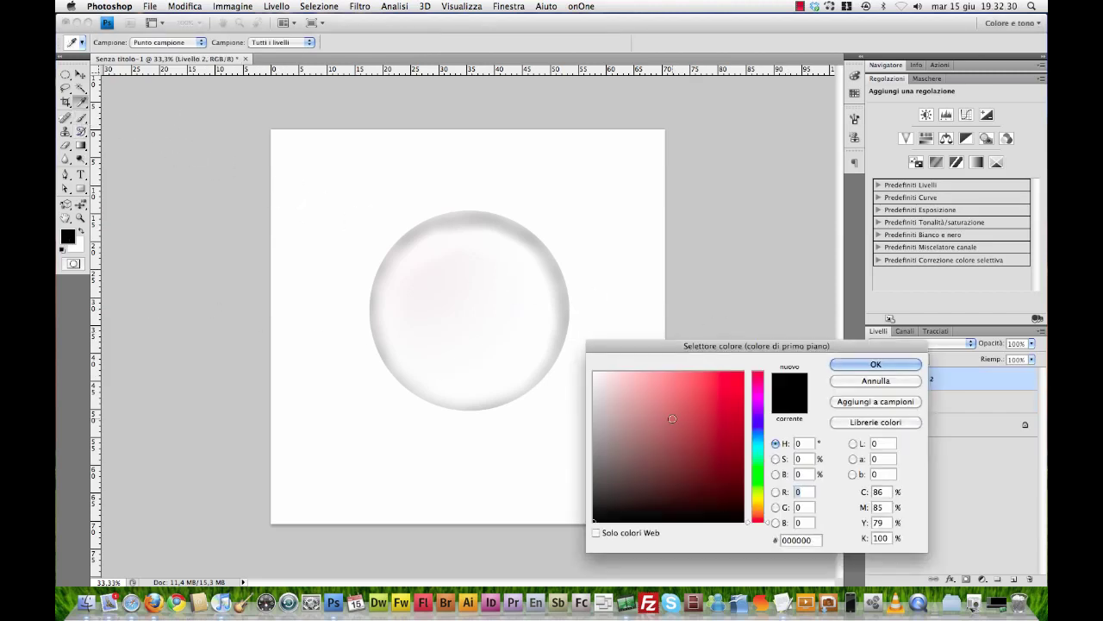
click(621, 395)
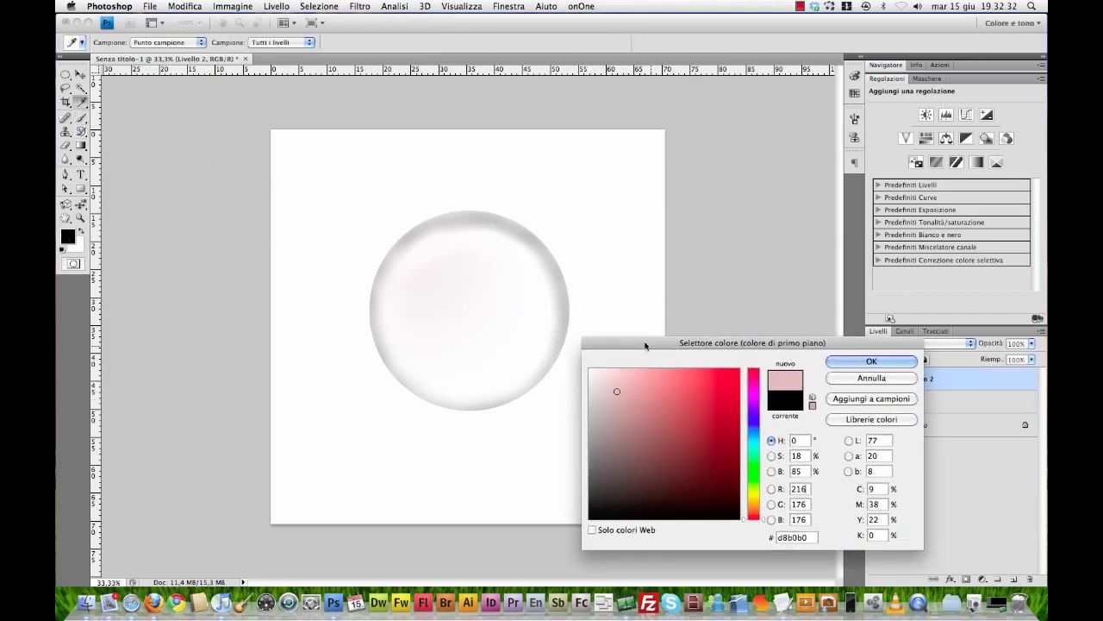
drag(741, 345, 730, 331)
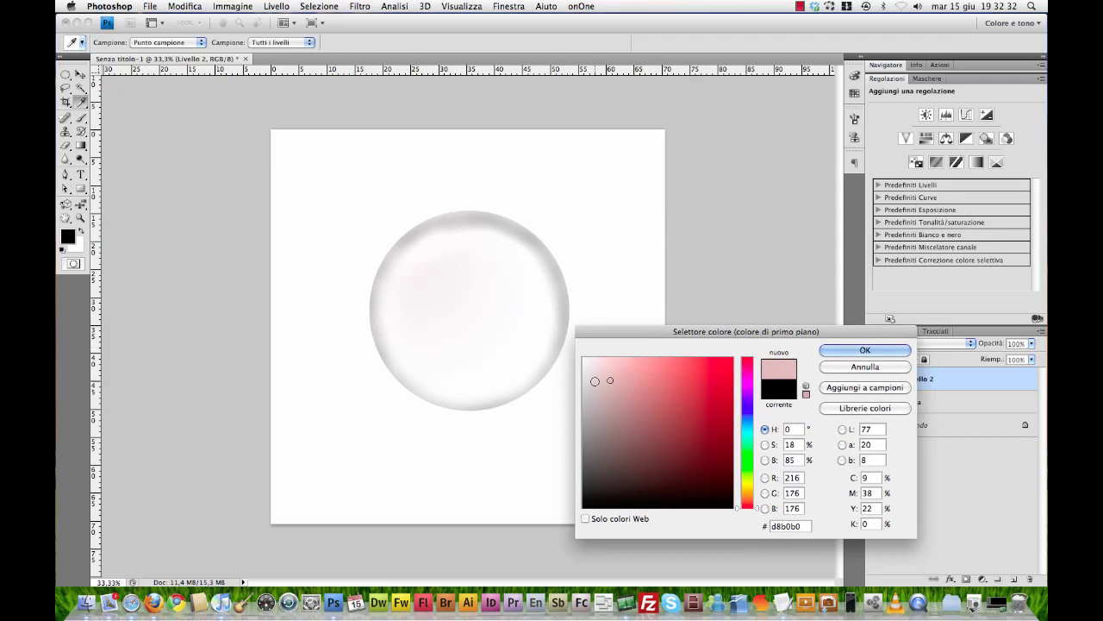
click(866, 352)
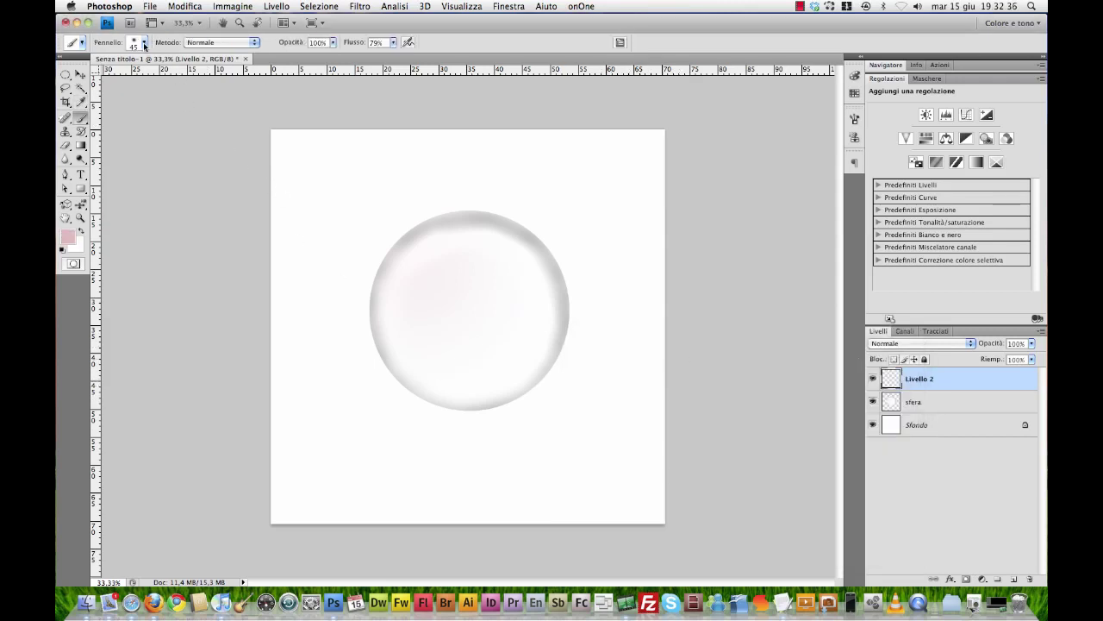
- Shrink the brush Master Diameter to a fine tip of a few pixels
click(144, 43)
click(86, 75)
drag(86, 75, 76, 76)
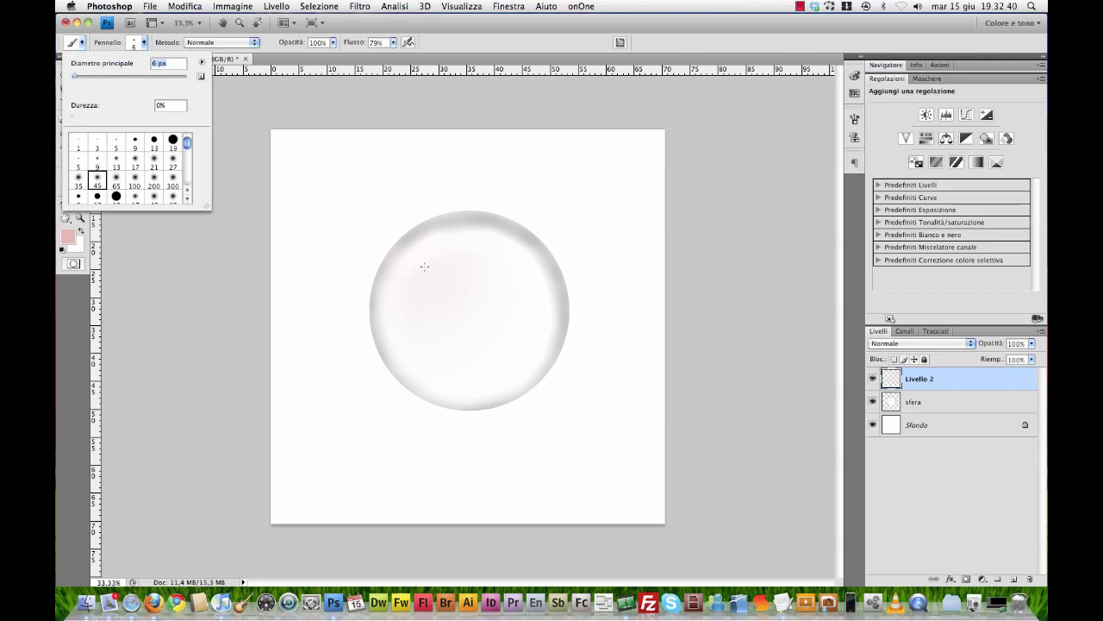
click(400, 246)
- Paint thin pink vein strokes across the sphere's top, right side and lower part
mouse_move(409, 252)
mouse_down()
mouse_move(420, 308)
mouse_move(398, 310)
mouse_up()
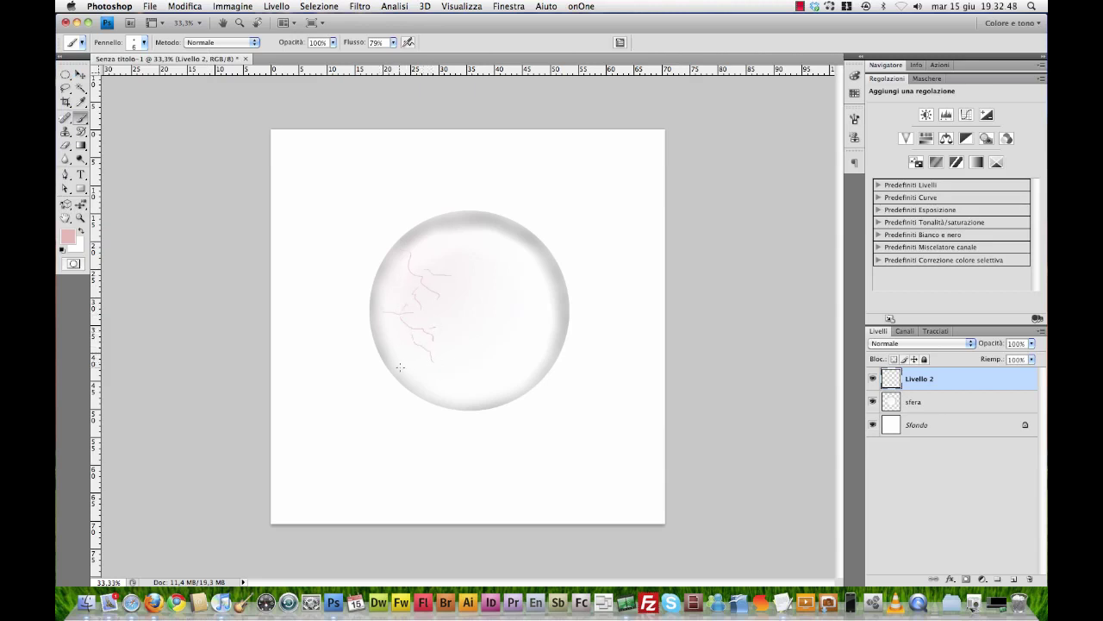
drag(424, 357, 404, 355)
mouse_move(529, 332)
mouse_down()
mouse_move(497, 301)
mouse_move(522, 279)
mouse_up()
drag(457, 229, 467, 243)
drag(440, 378, 444, 359)
drag(469, 341, 481, 363)
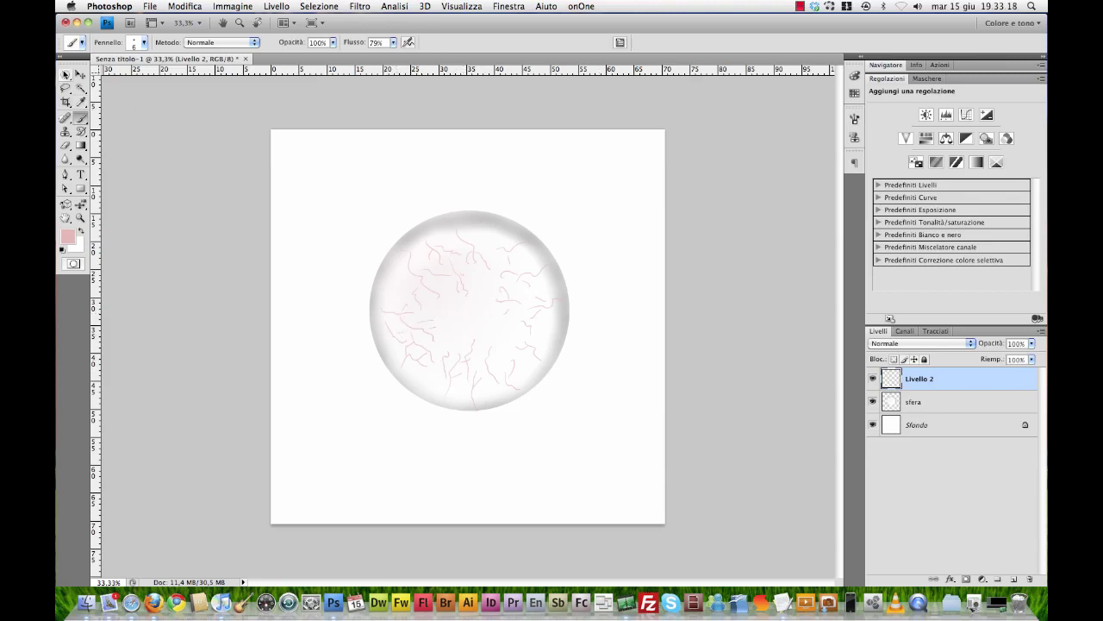
click(79, 75)
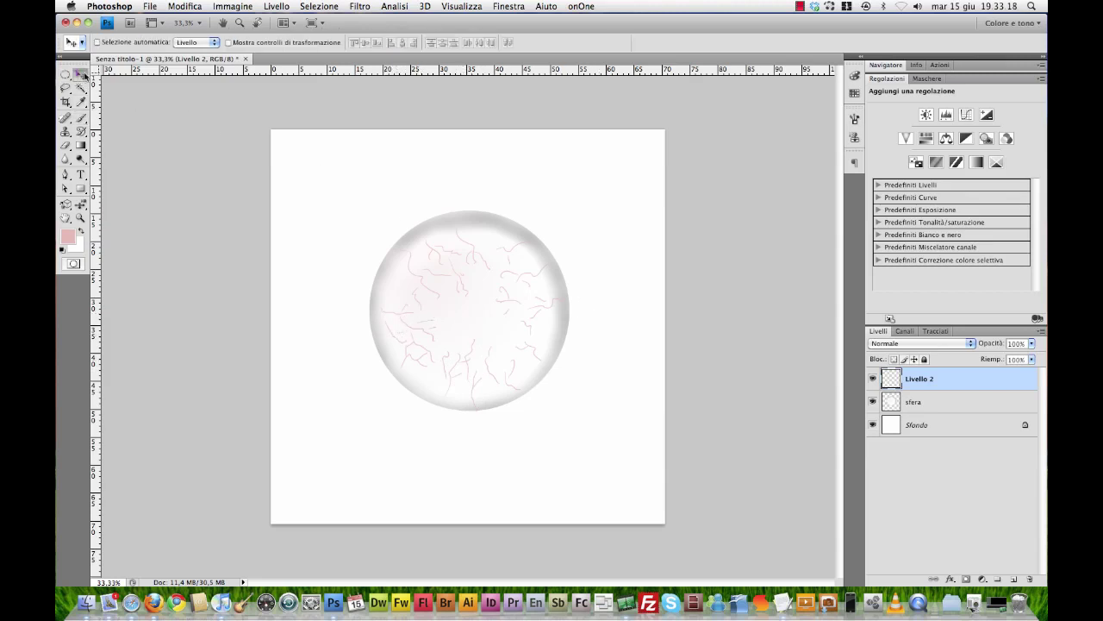
- Rename the vein layer to 'venature'
double_click(917, 378)
text(V)
text(ture)
key(Return)
- Apply a Gaussian blur with a radius of about 8.4 pixels to the veins
click(361, 7)
mouse_move(376, 199)
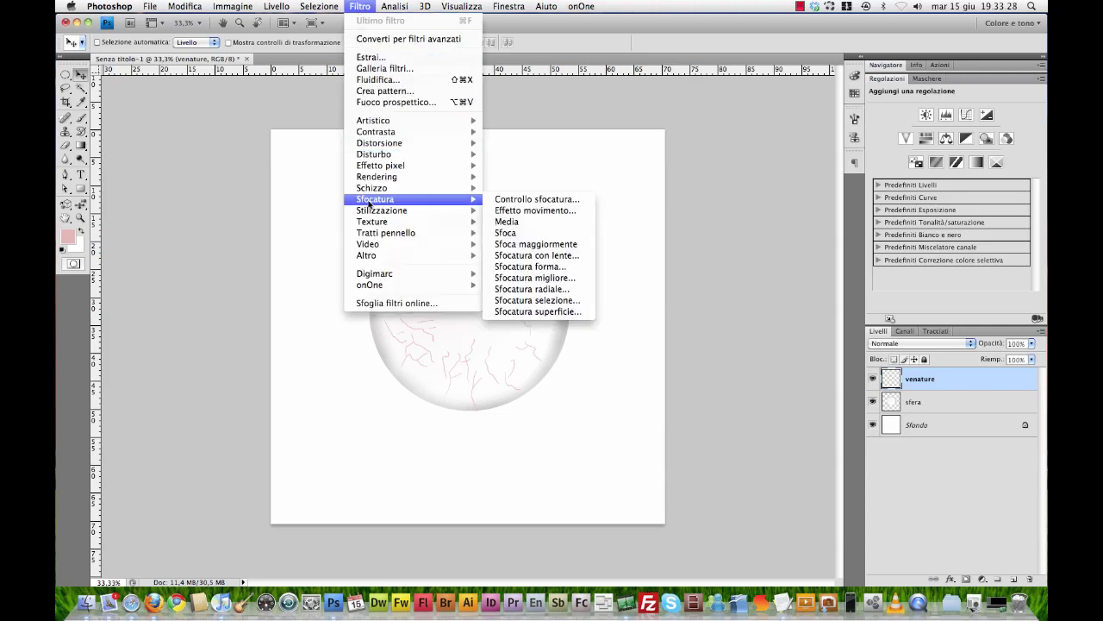
click(517, 202)
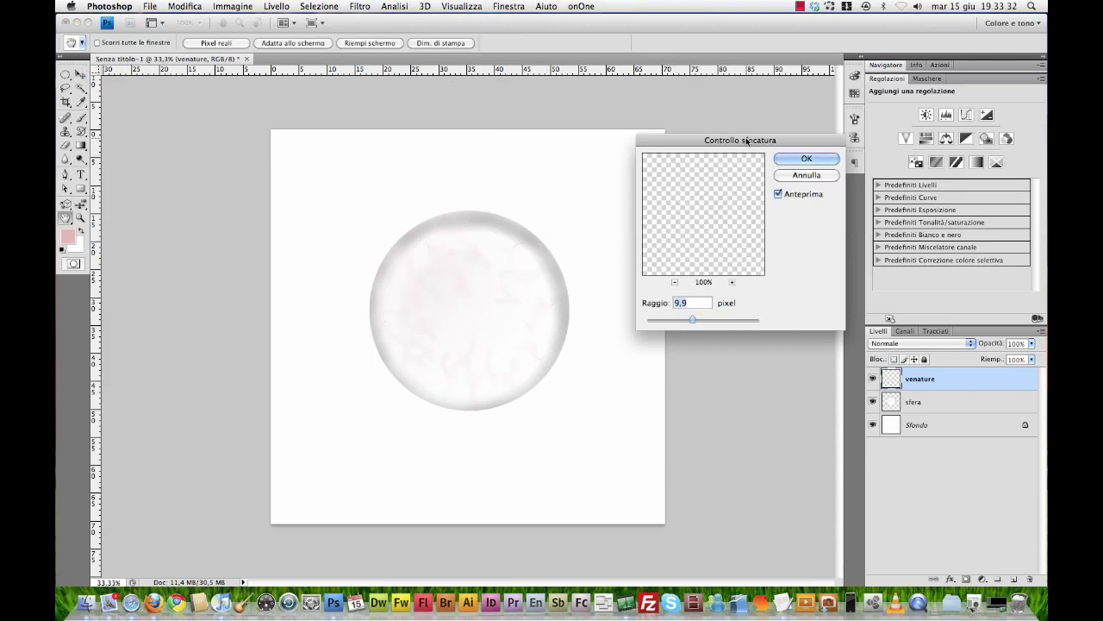
drag(748, 139, 719, 171)
mouse_move(664, 352)
mouse_down()
mouse_move(648, 353)
mouse_move(662, 350)
mouse_up()
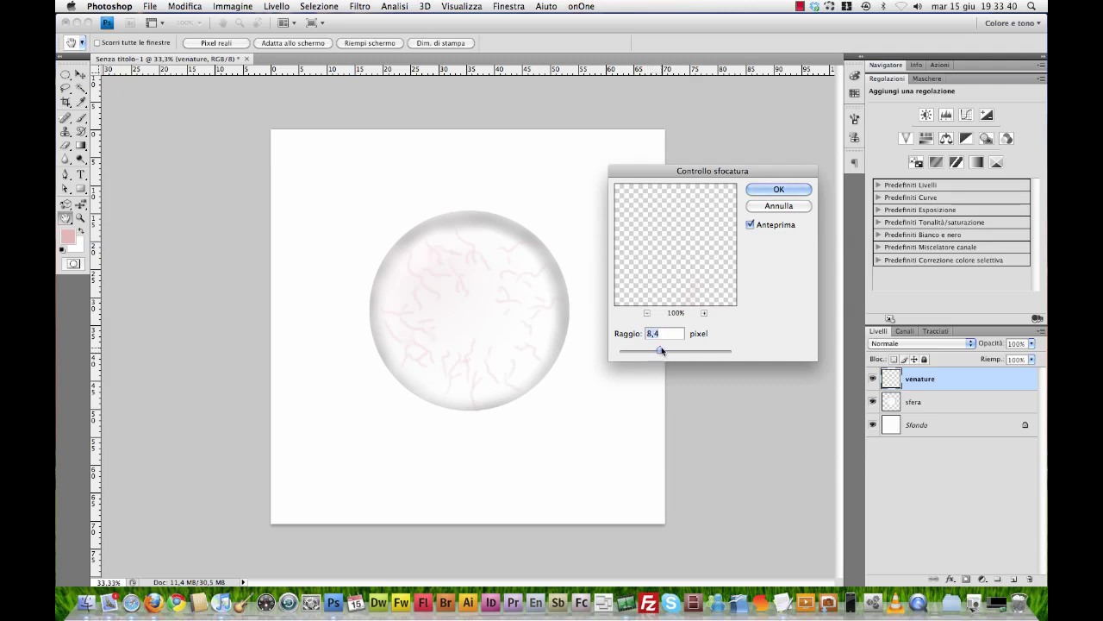
click(776, 190)
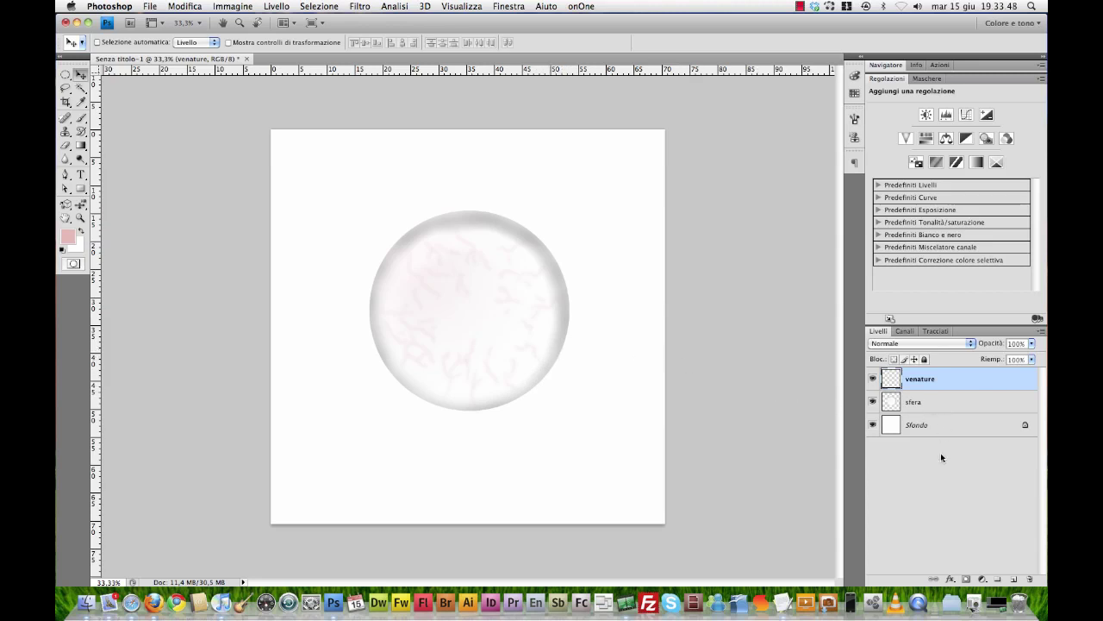
- Add a new layer above the veins and select a small circle at the sphere's centre
click(1013, 579)
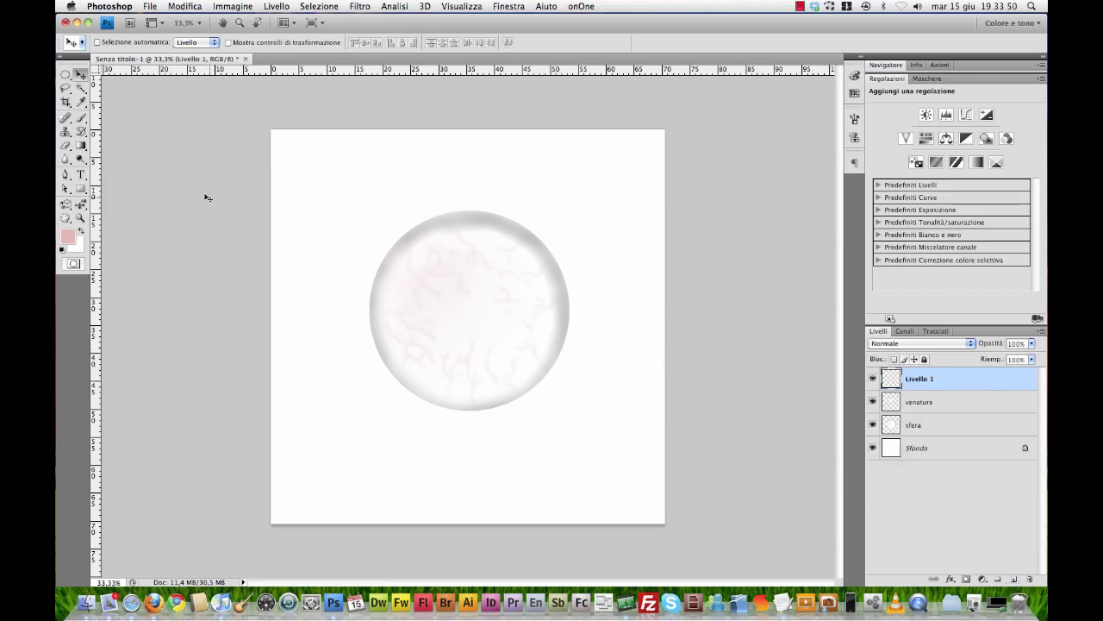
click(66, 75)
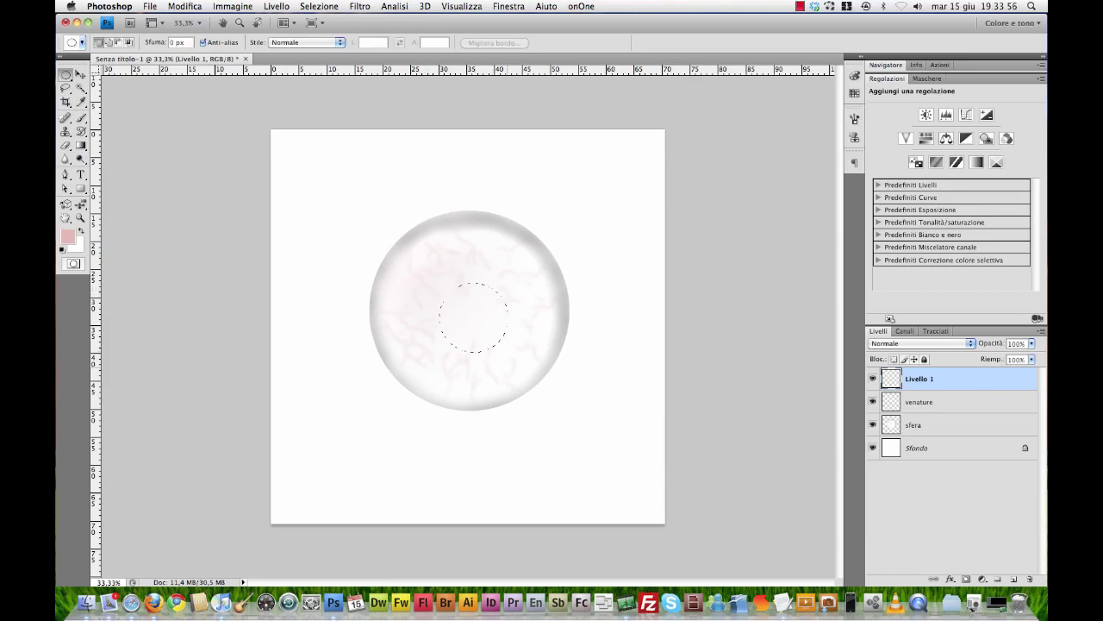
drag(506, 351, 506, 349)
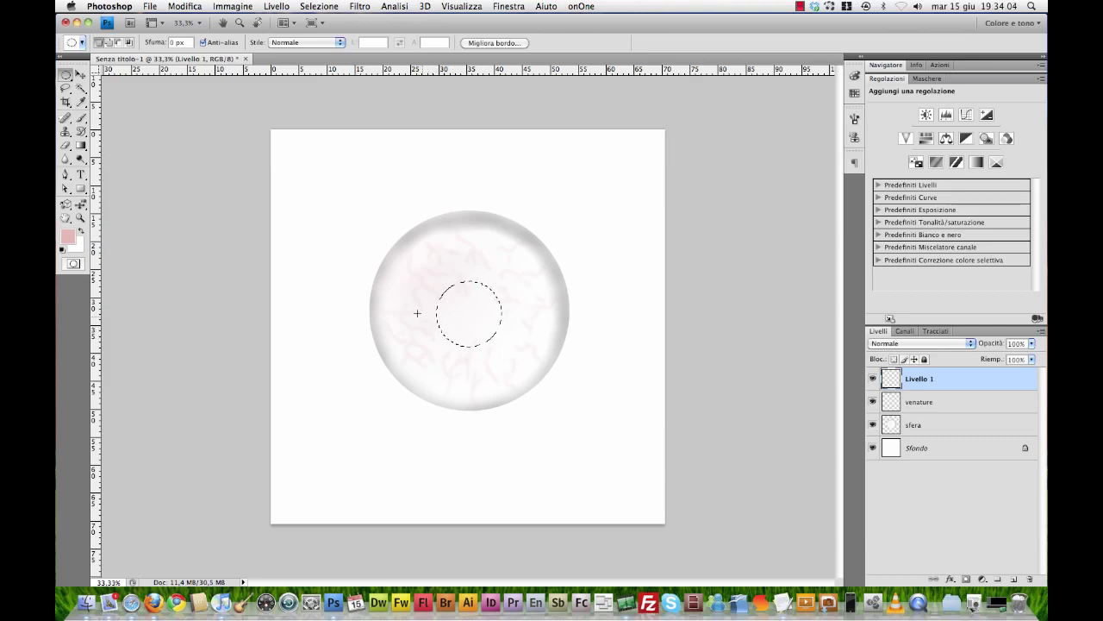
- Set the foreground colour to dark green #326a08
click(80, 145)
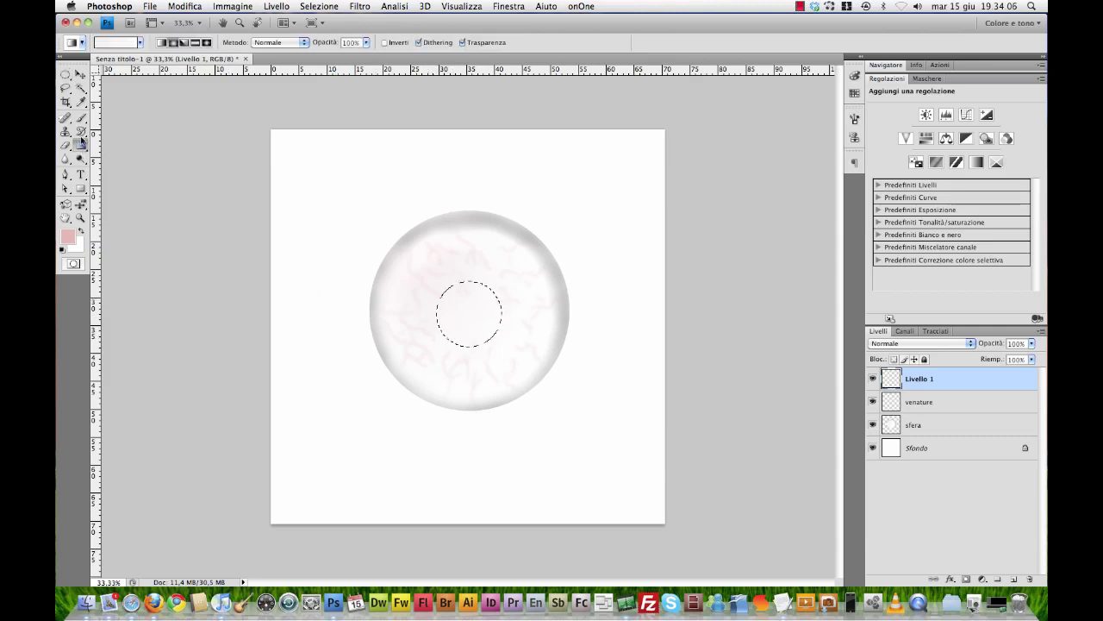
click(67, 235)
click(748, 468)
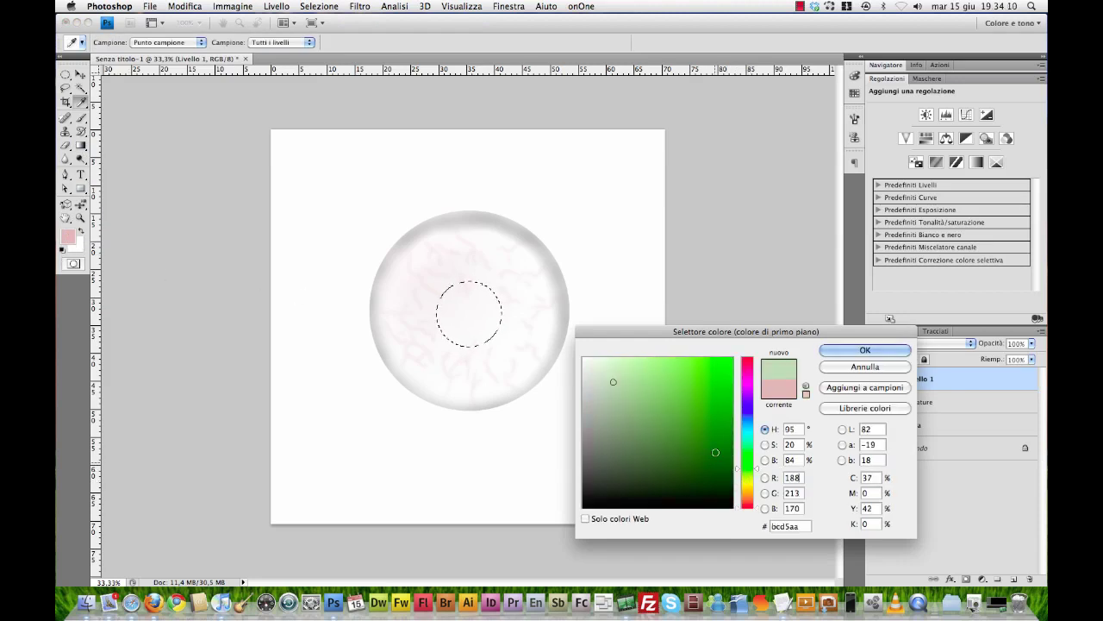
click(721, 445)
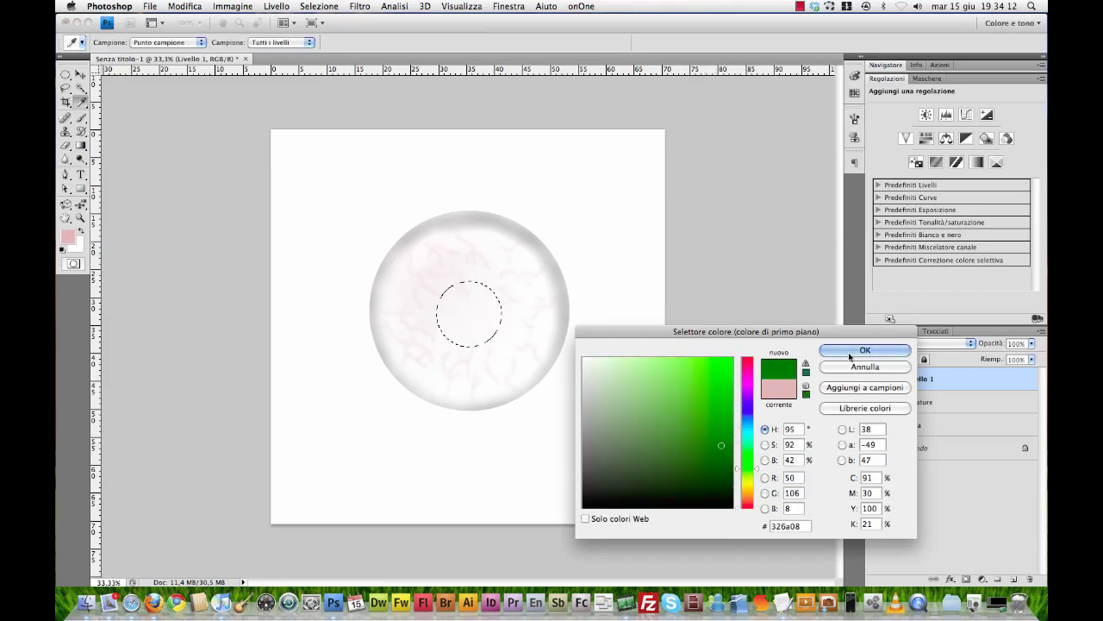
click(864, 350)
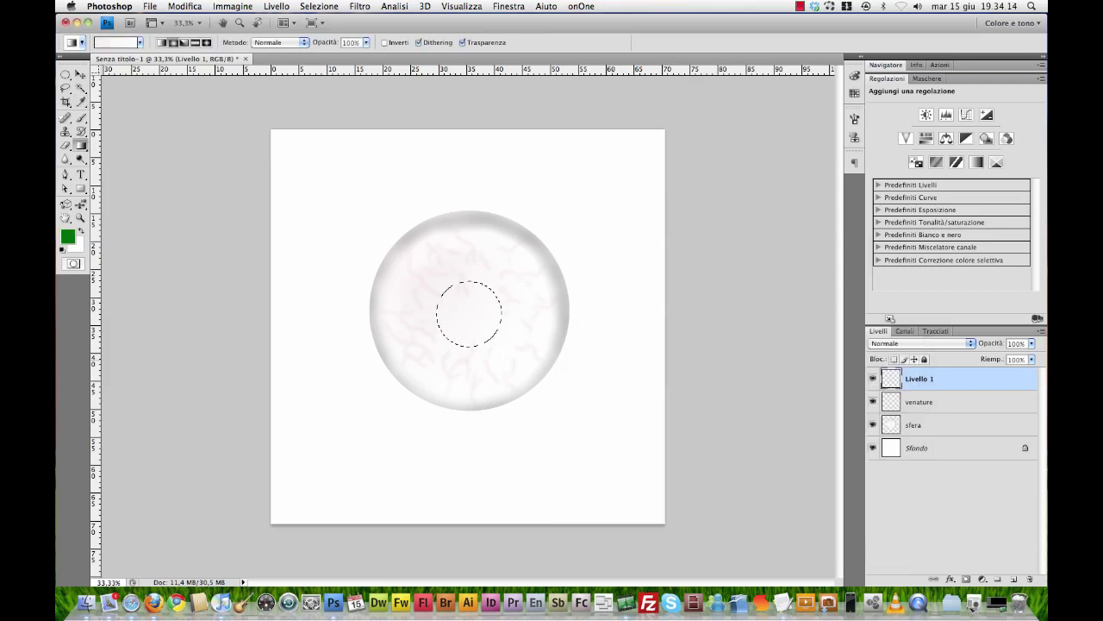
- Set the background colour to bright green #00a80c
click(76, 245)
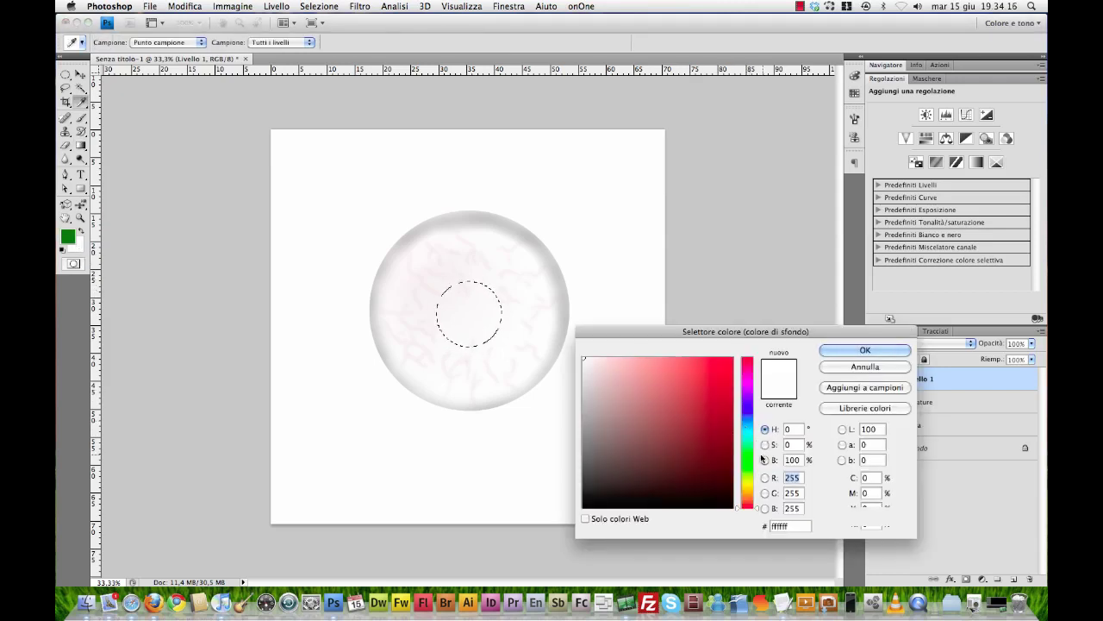
click(714, 411)
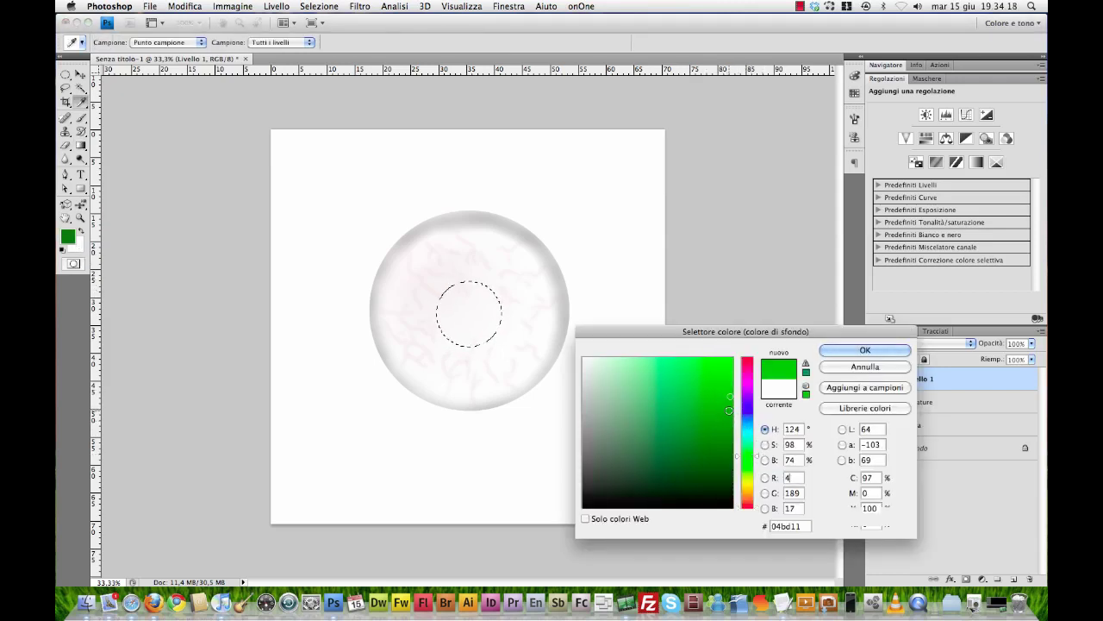
click(732, 407)
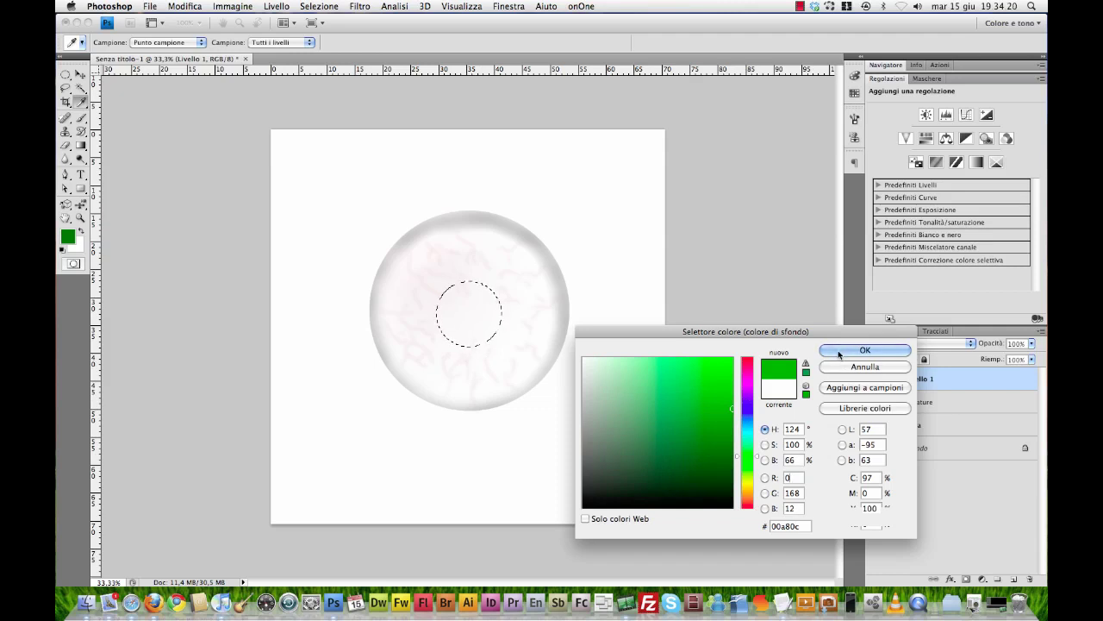
click(843, 354)
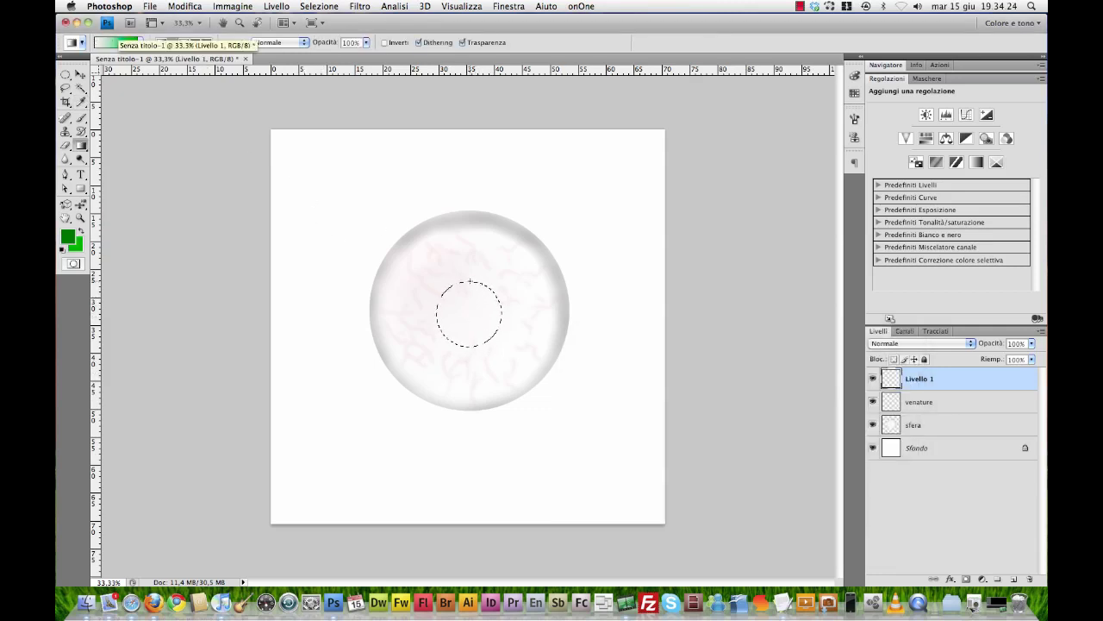
- Fill the central circle with a radial green gradient preset, then deselect it
drag(468, 282, 467, 317)
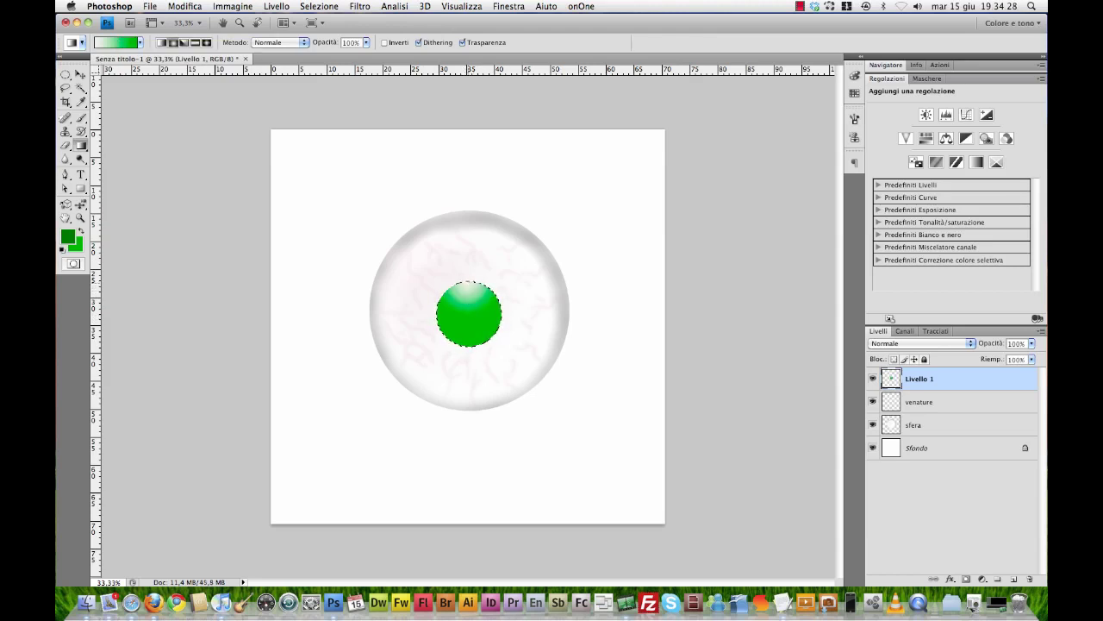
drag(471, 348, 471, 332)
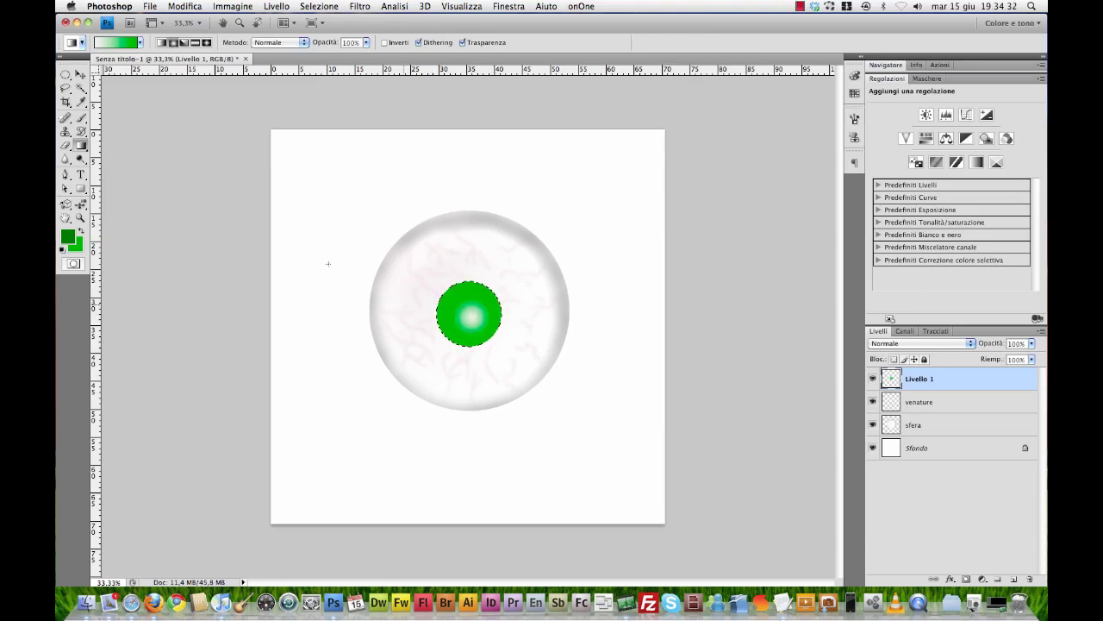
click(139, 42)
click(77, 67)
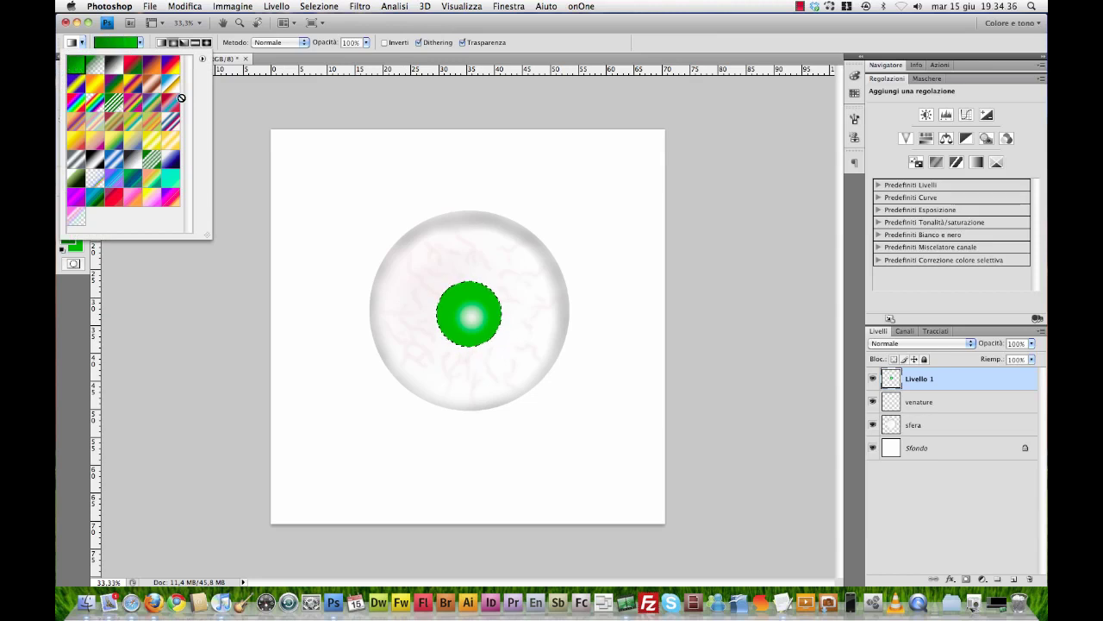
click(545, 43)
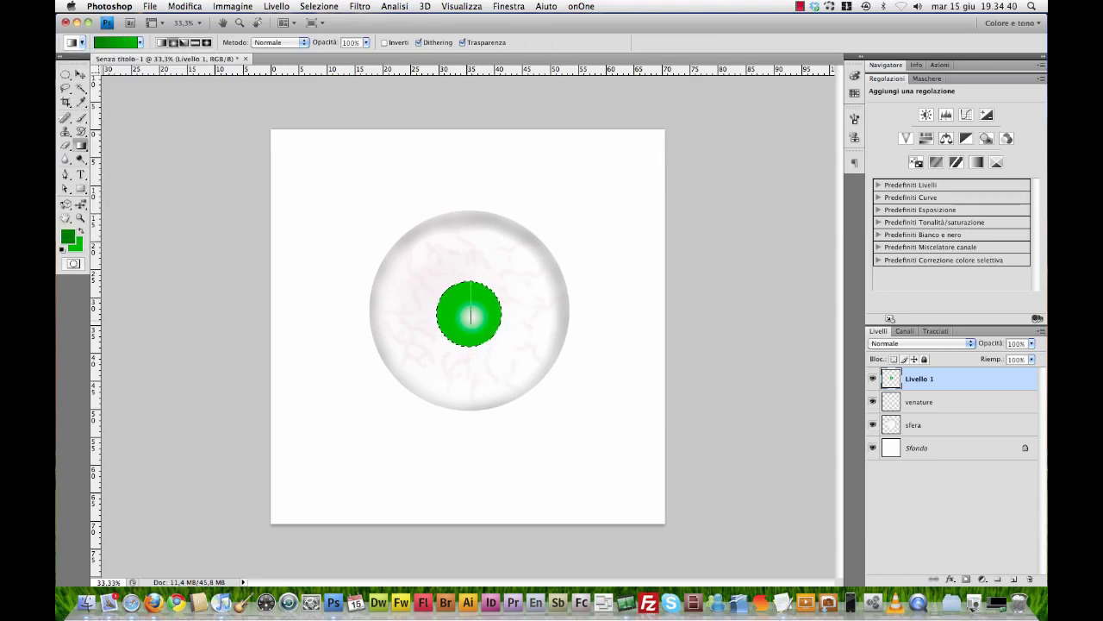
mouse_move(471, 345)
mouse_down()
mouse_move(475, 330)
mouse_move(470, 346)
mouse_up()
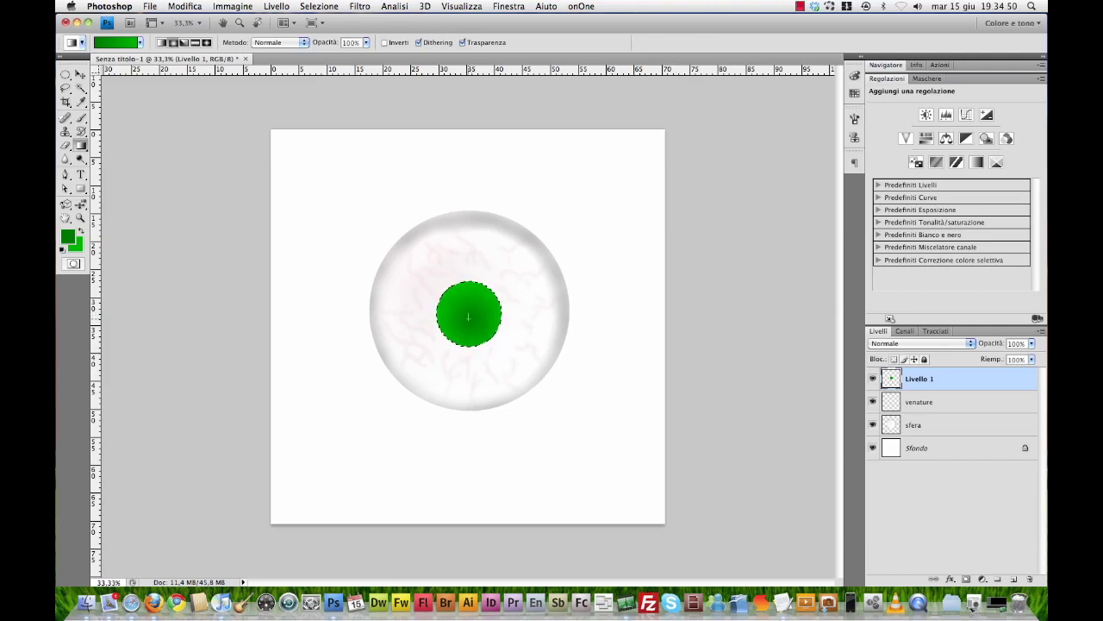
drag(468, 318, 470, 320)
click(80, 75)
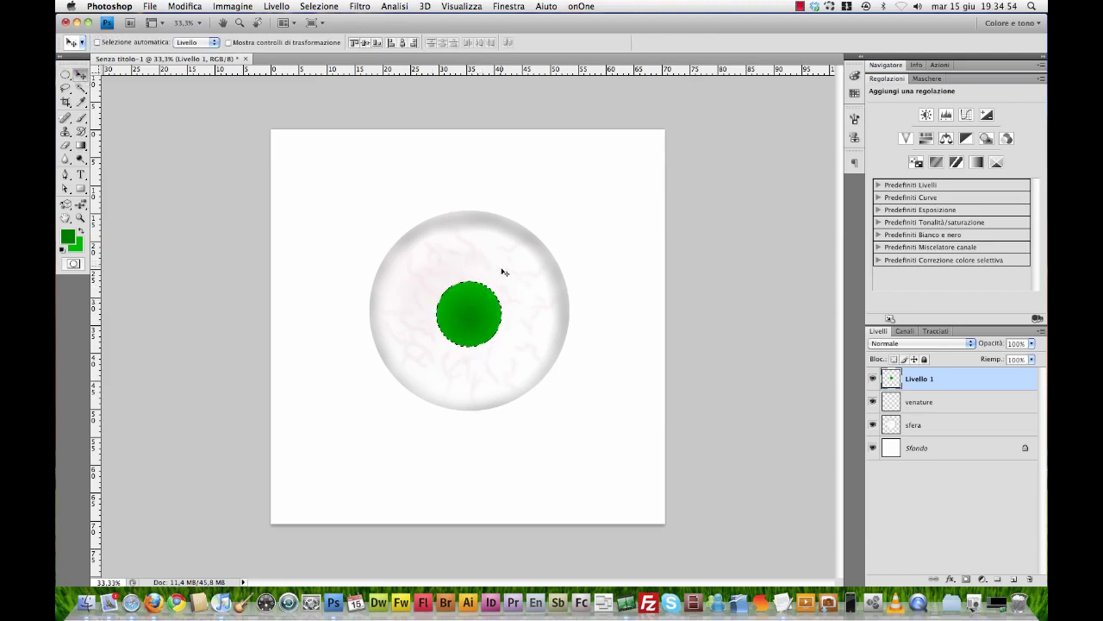
key(ctrl+d)
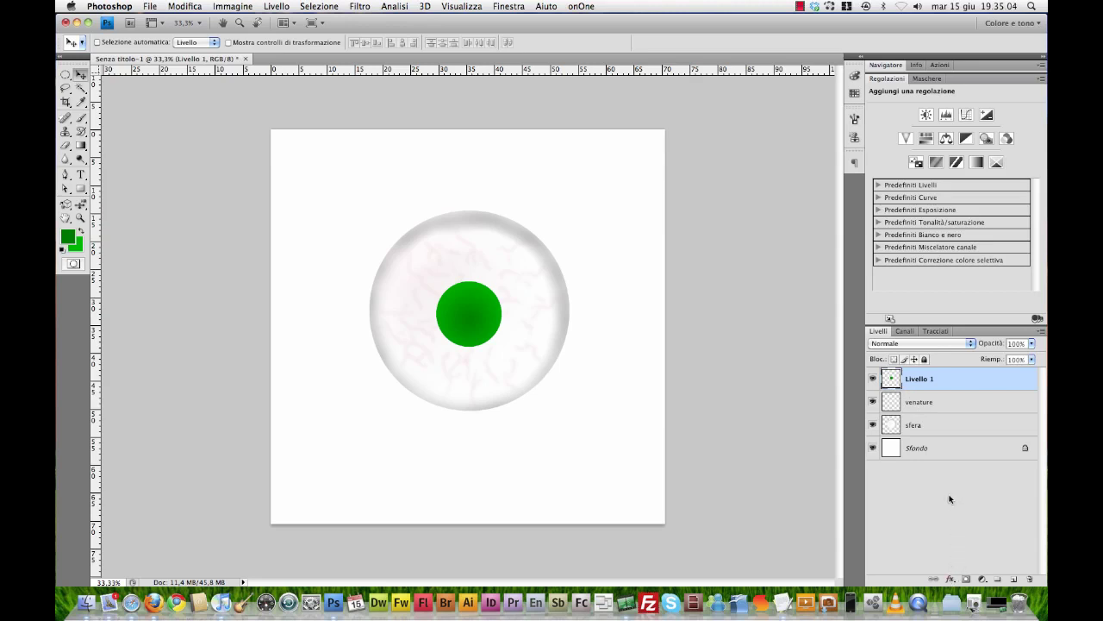
- Add a Pattern Overlay to the iris layer, trying the Garza, Tessuto pesante and Pergamena patterns
click(951, 580)
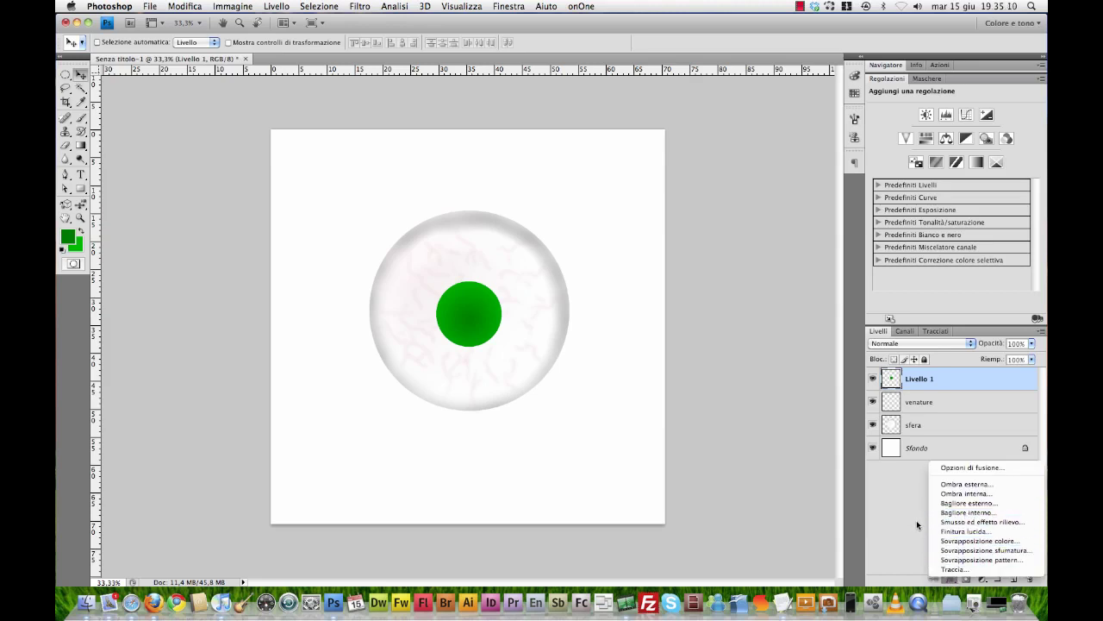
click(969, 560)
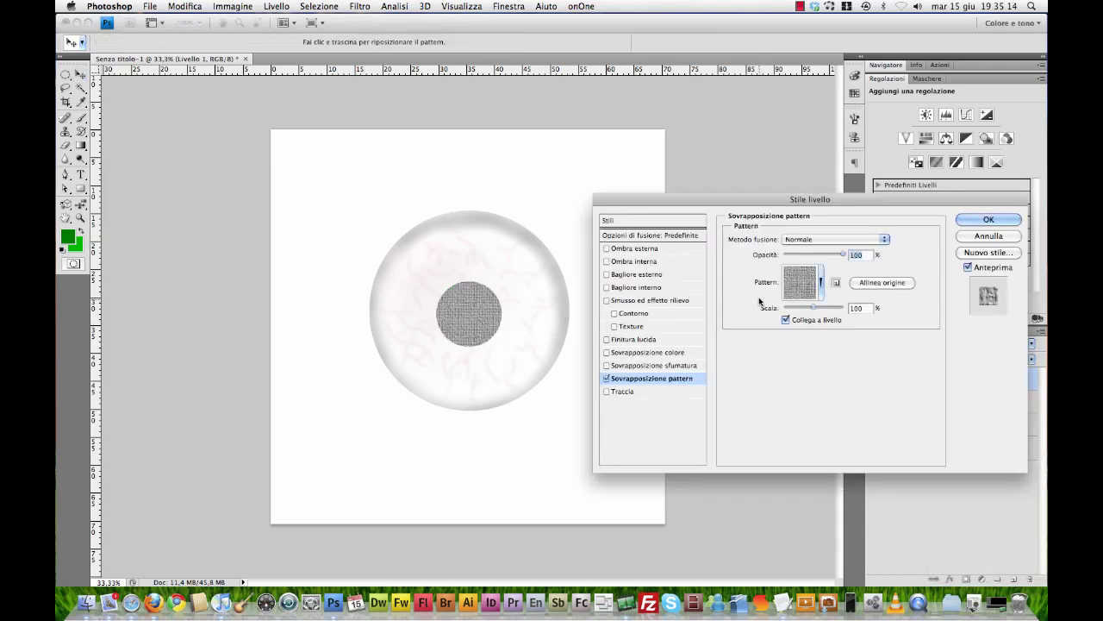
click(820, 284)
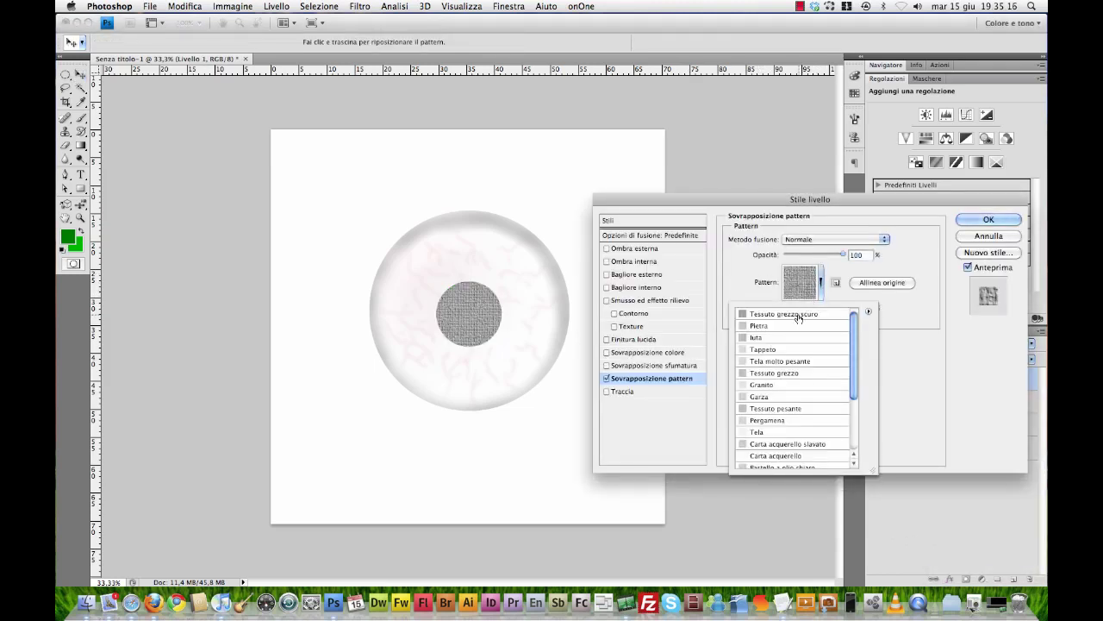
click(780, 398)
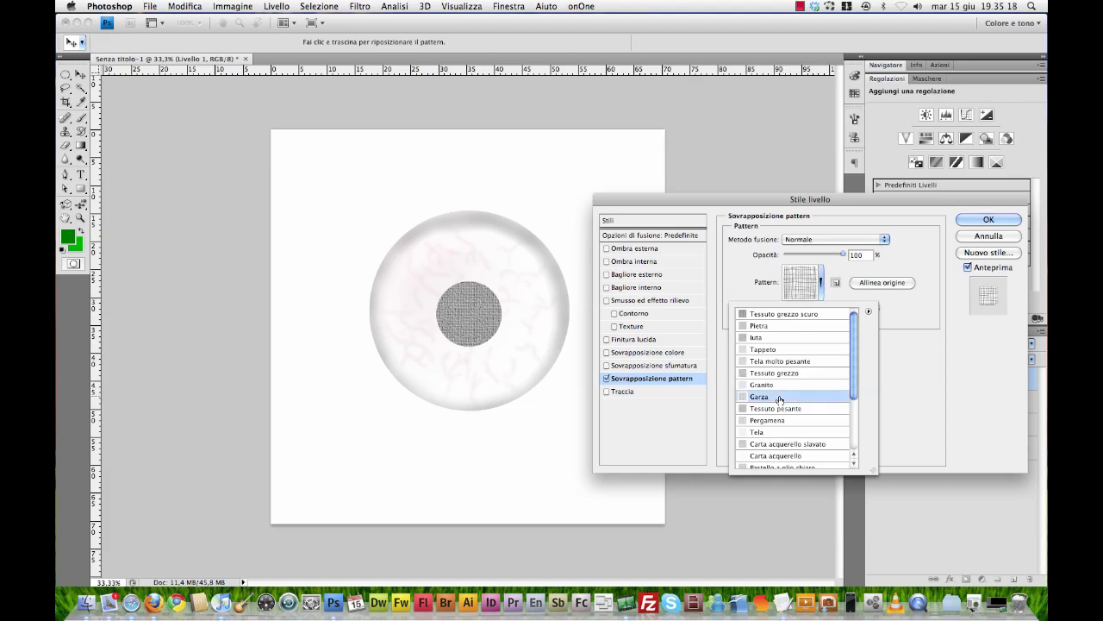
click(769, 410)
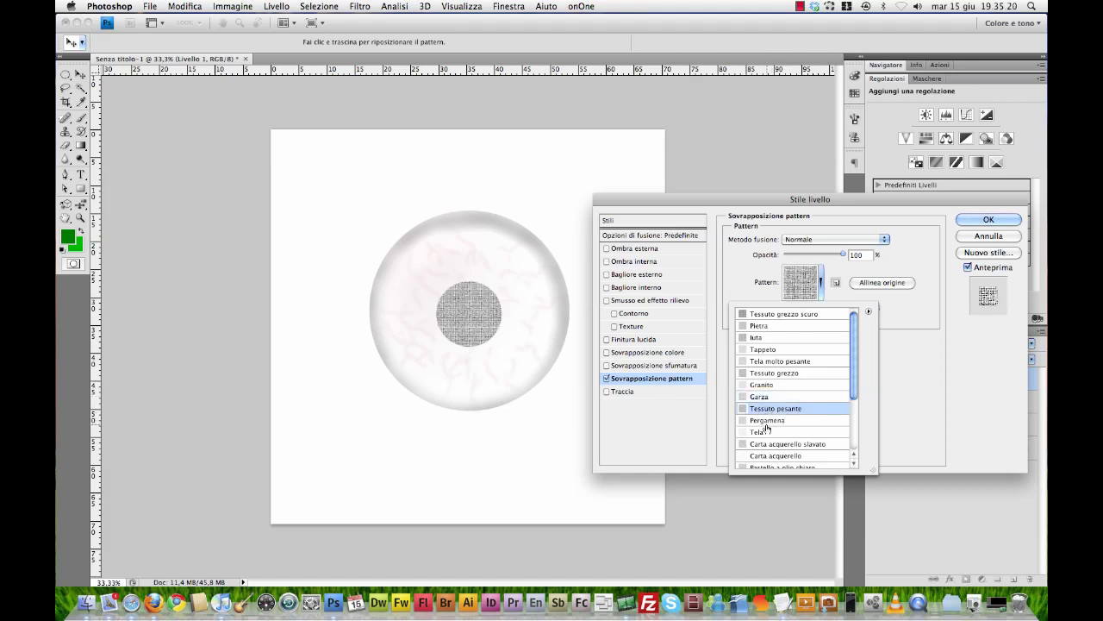
click(766, 420)
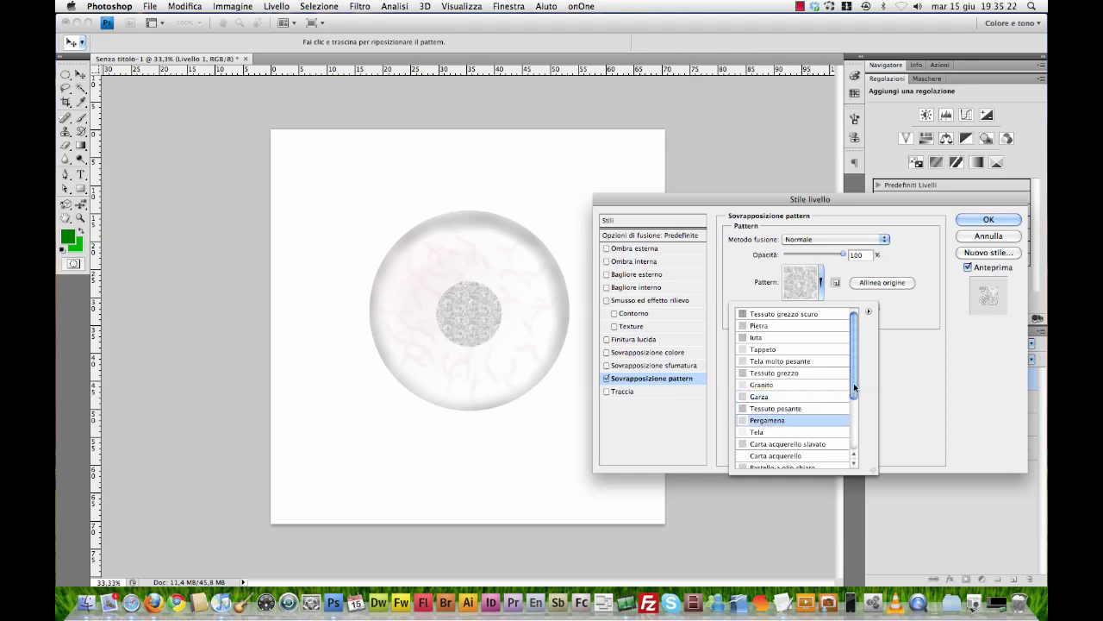
- Browse further texture patterns and settle on Past. cera su carta velina
scroll(855, 388, down, 3)
click(811, 412)
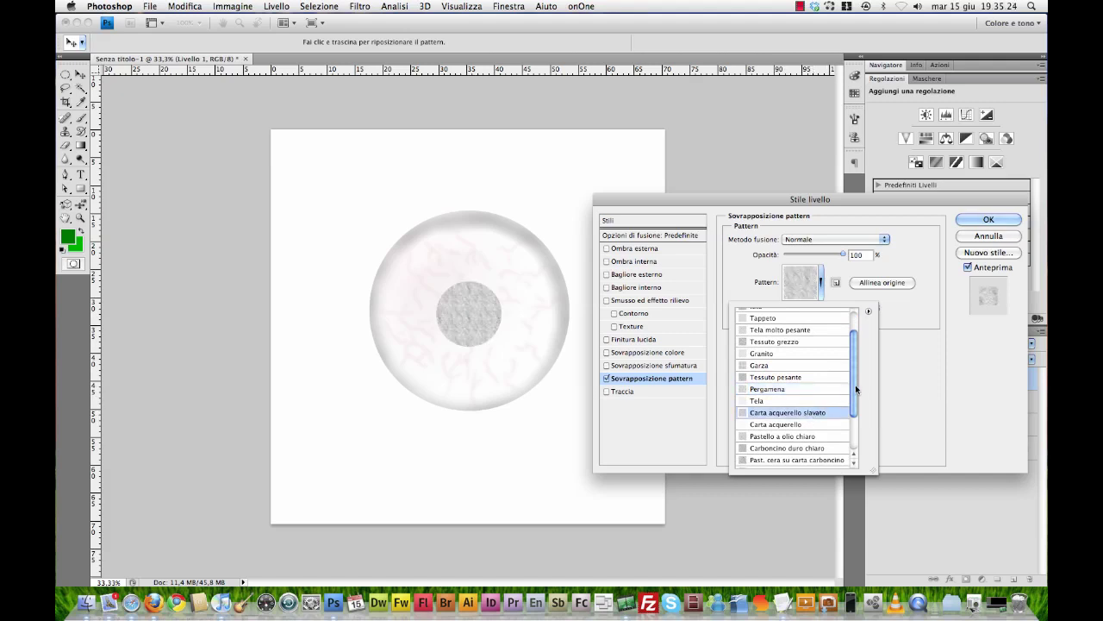
scroll(854, 396, down, 2)
click(806, 418)
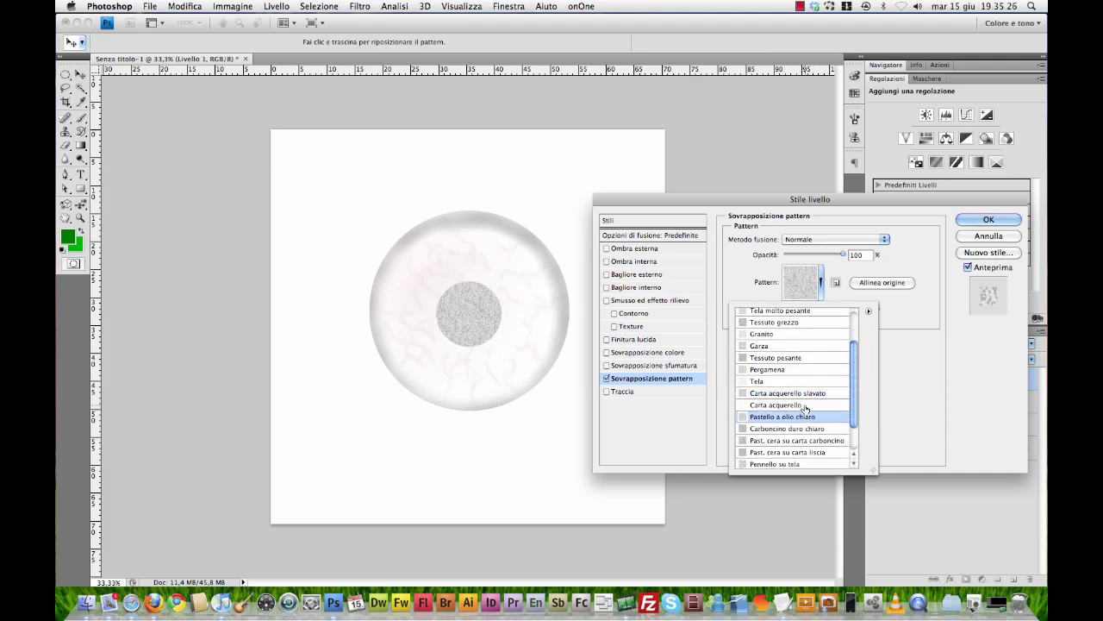
click(781, 429)
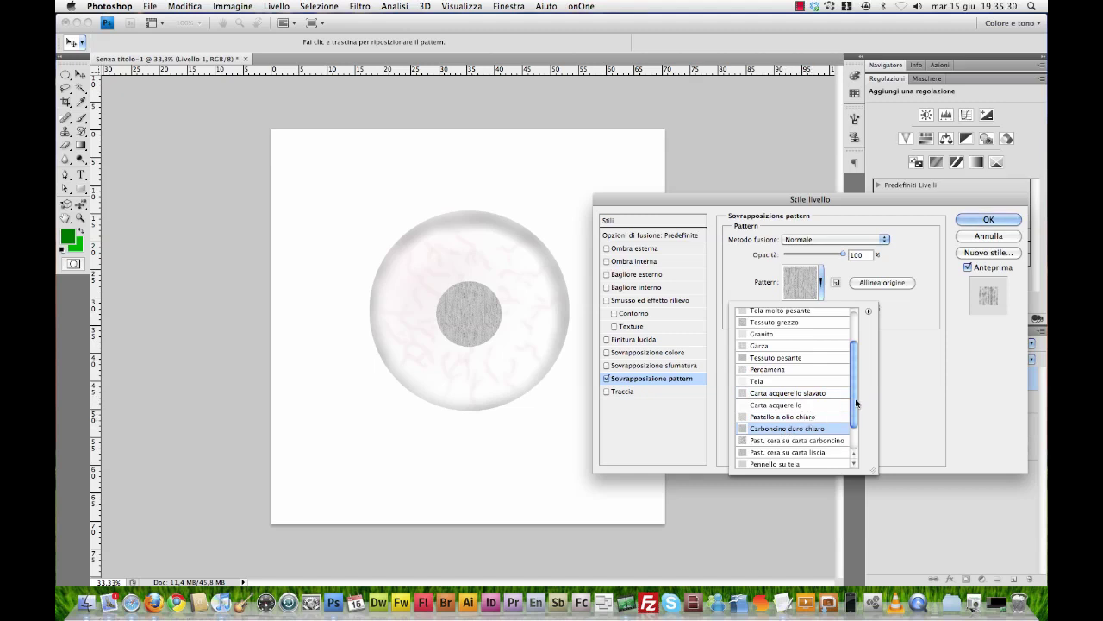
scroll(855, 403, down, 1)
click(801, 424)
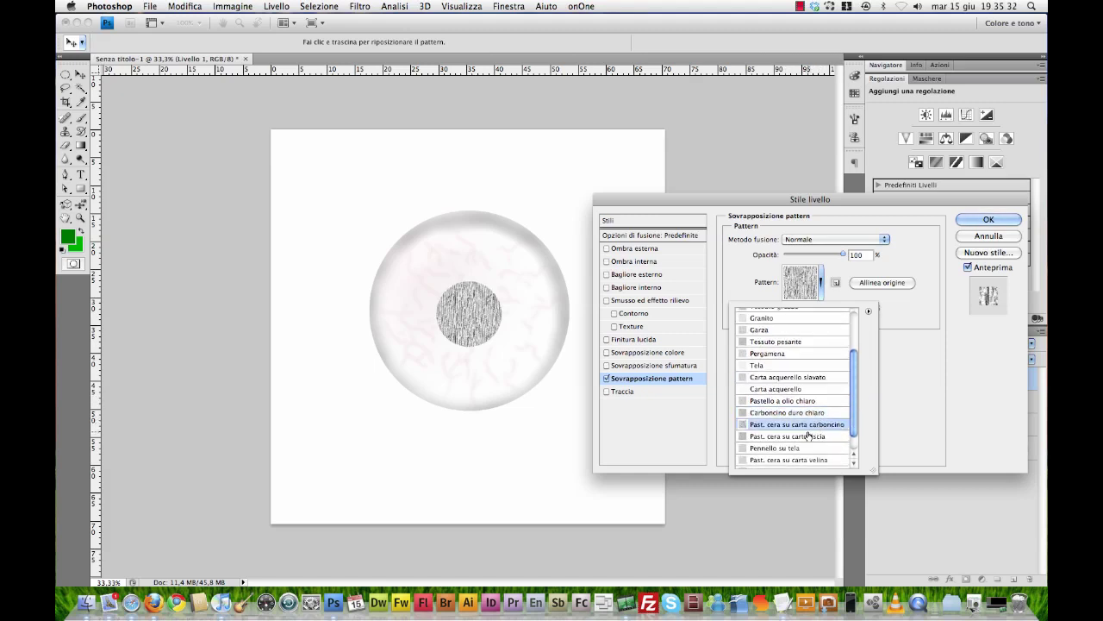
click(808, 435)
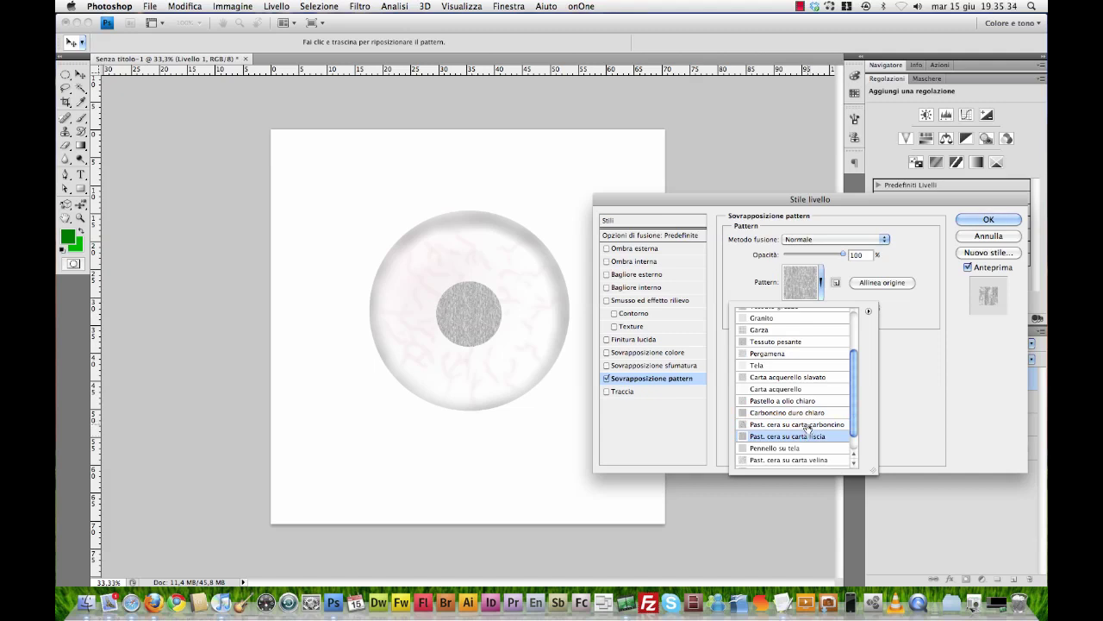
click(809, 448)
scroll(820, 444, down, 2)
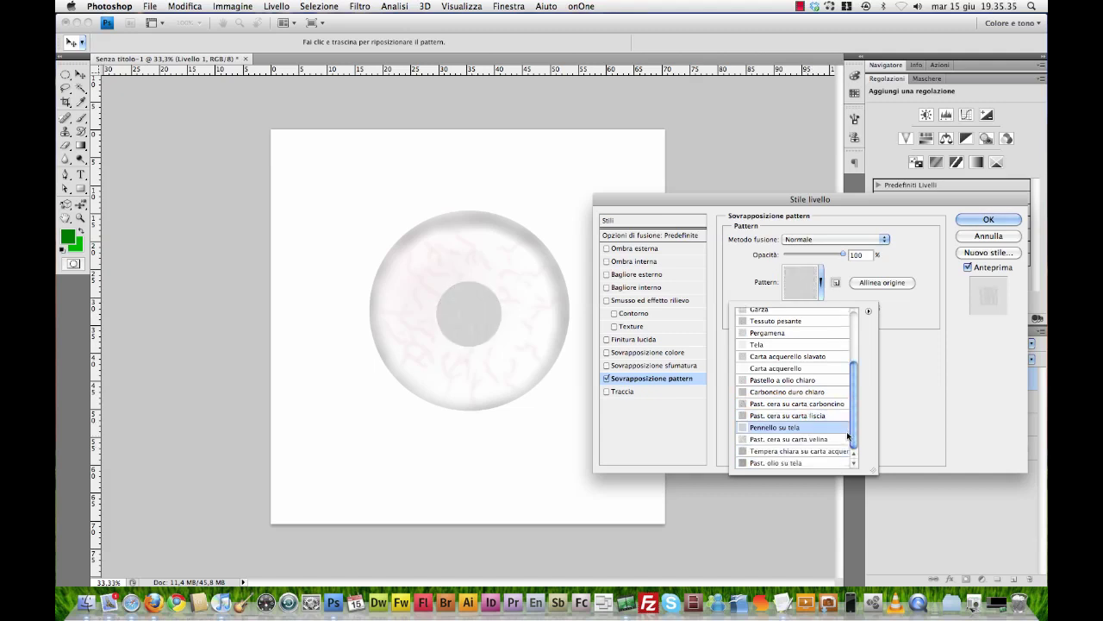
click(801, 441)
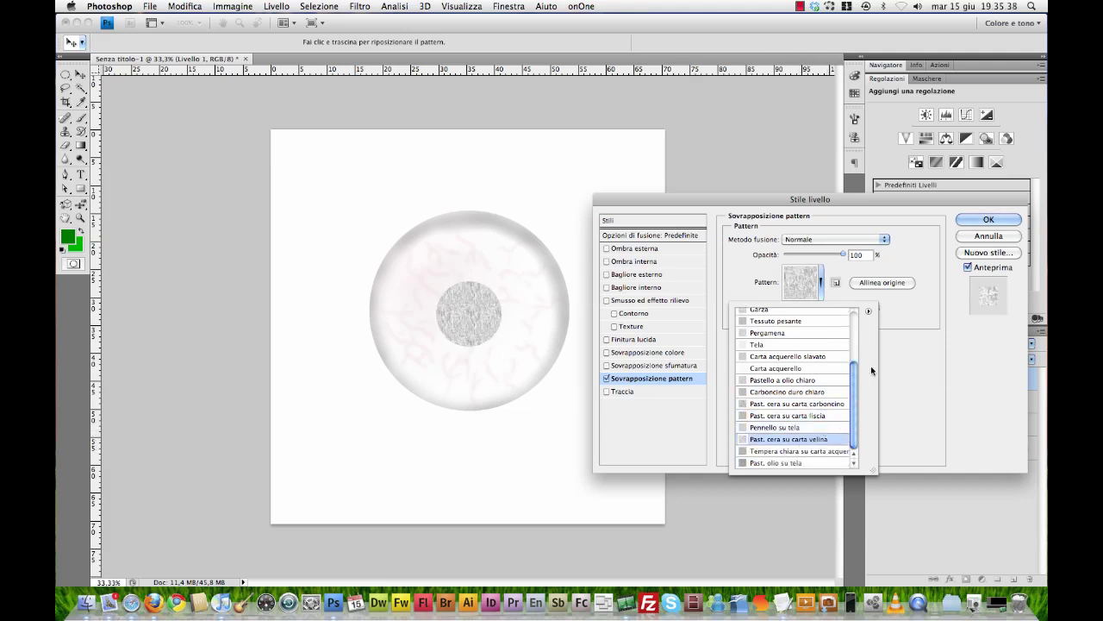
- Set the pattern overlay scale to 341% and its blend mode to Sovrapponi
click(909, 324)
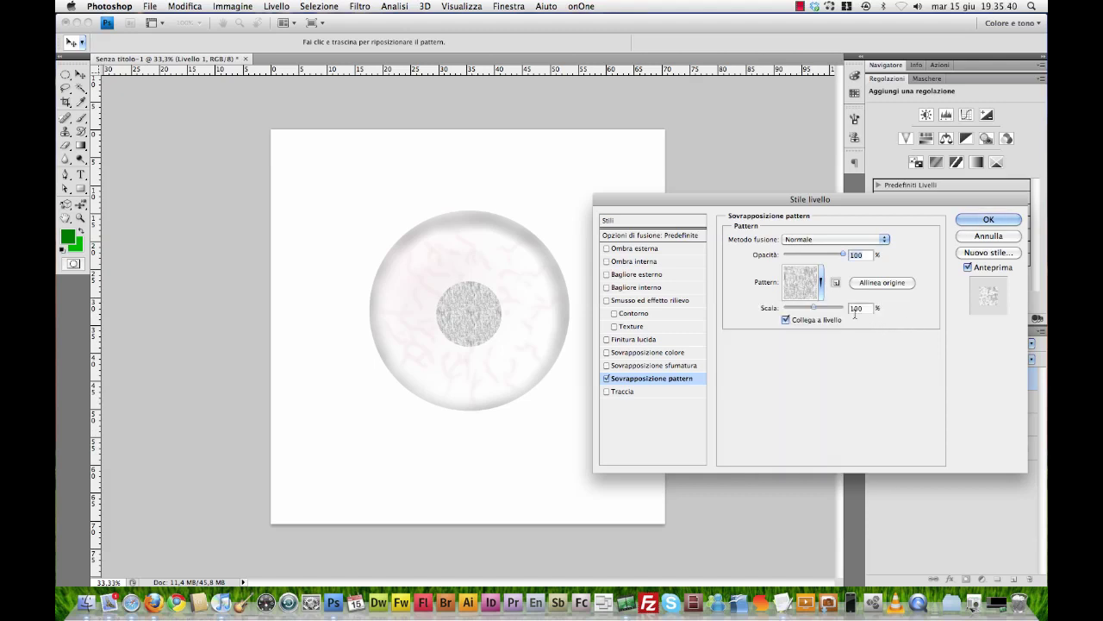
drag(814, 308, 823, 309)
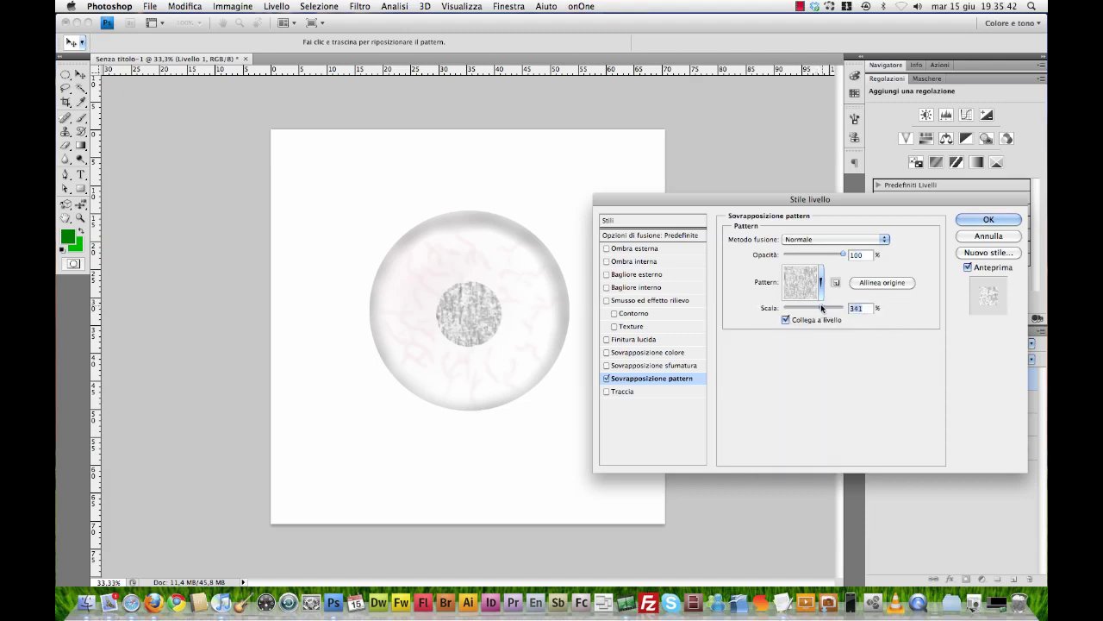
click(856, 240)
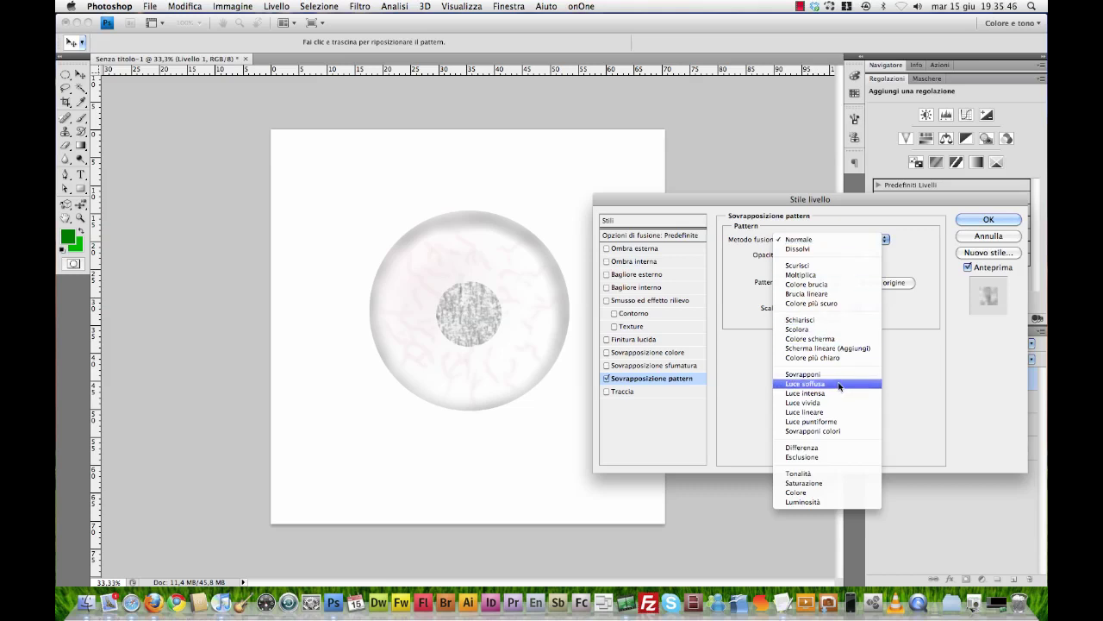
click(837, 384)
click(836, 241)
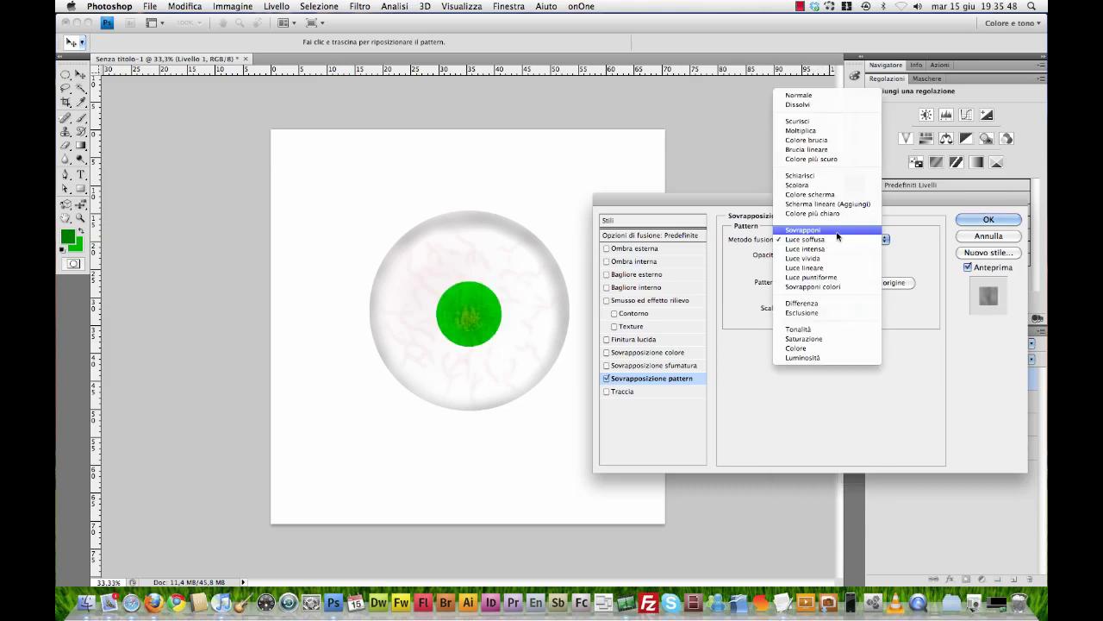
click(833, 249)
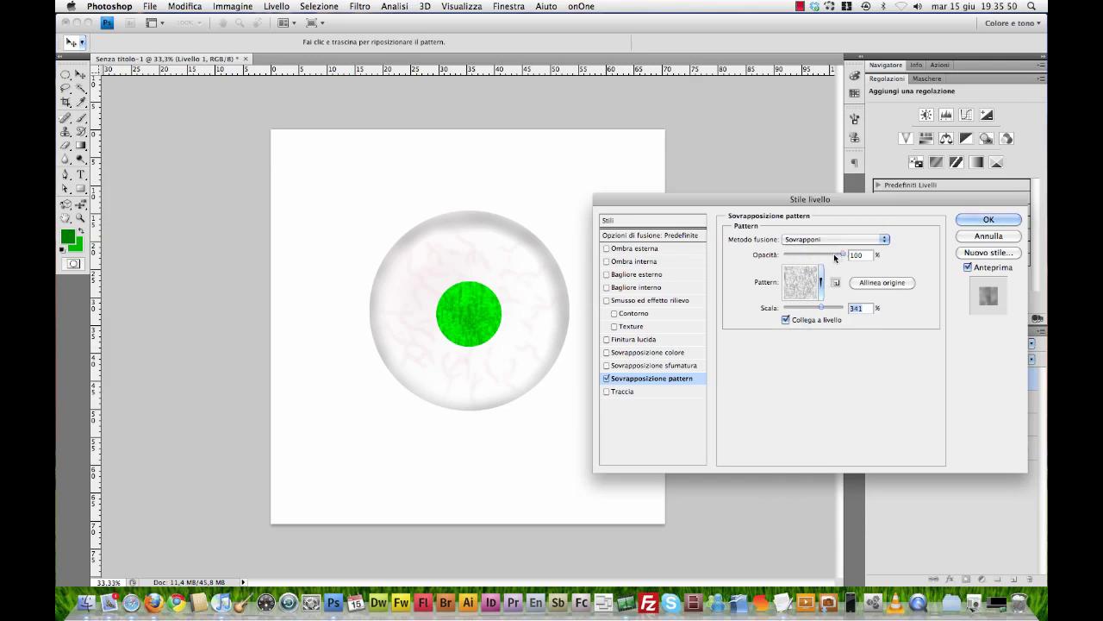
- Lower the pattern overlay opacity to 61%
drag(833, 256, 828, 255)
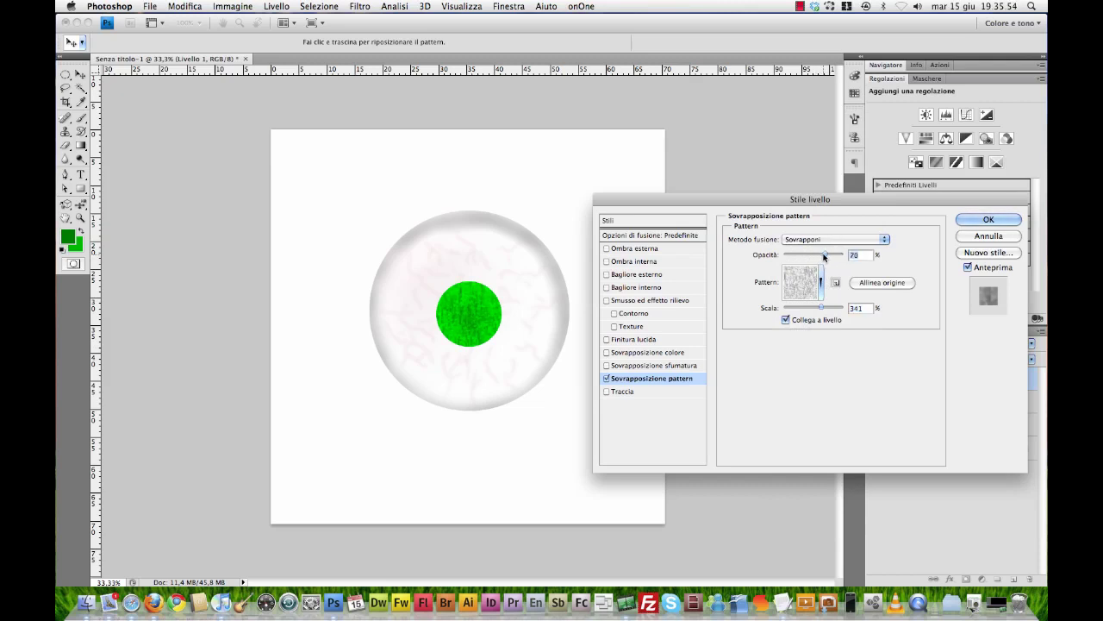
drag(824, 254, 822, 256)
drag(837, 201, 815, 195)
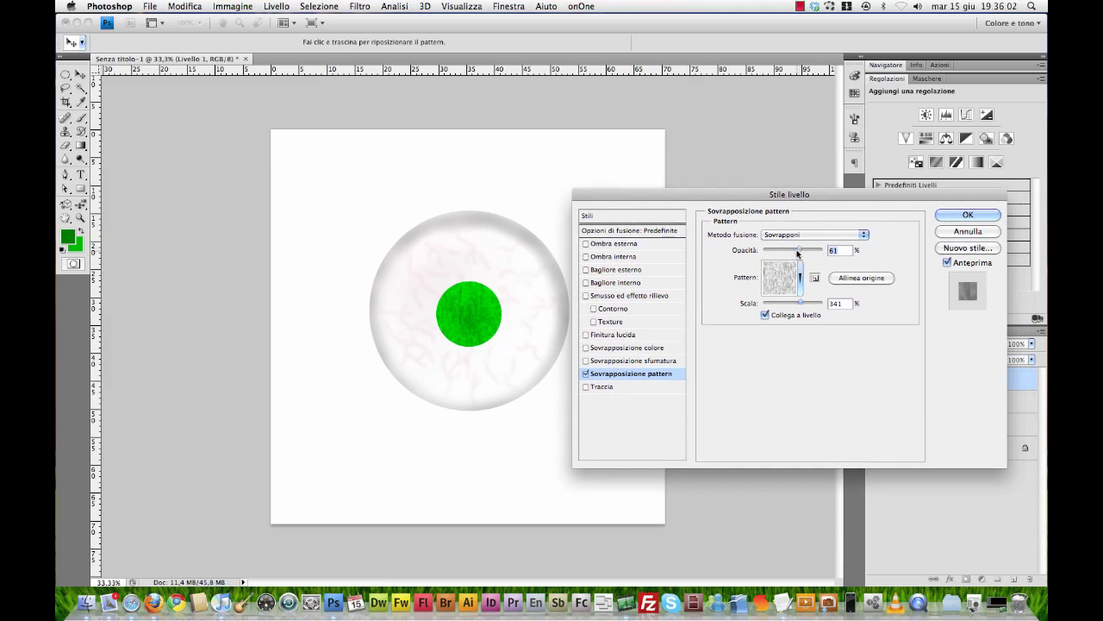
- Commit the pattern overlay and darken a spot on the iris with the Burn tool
click(942, 217)
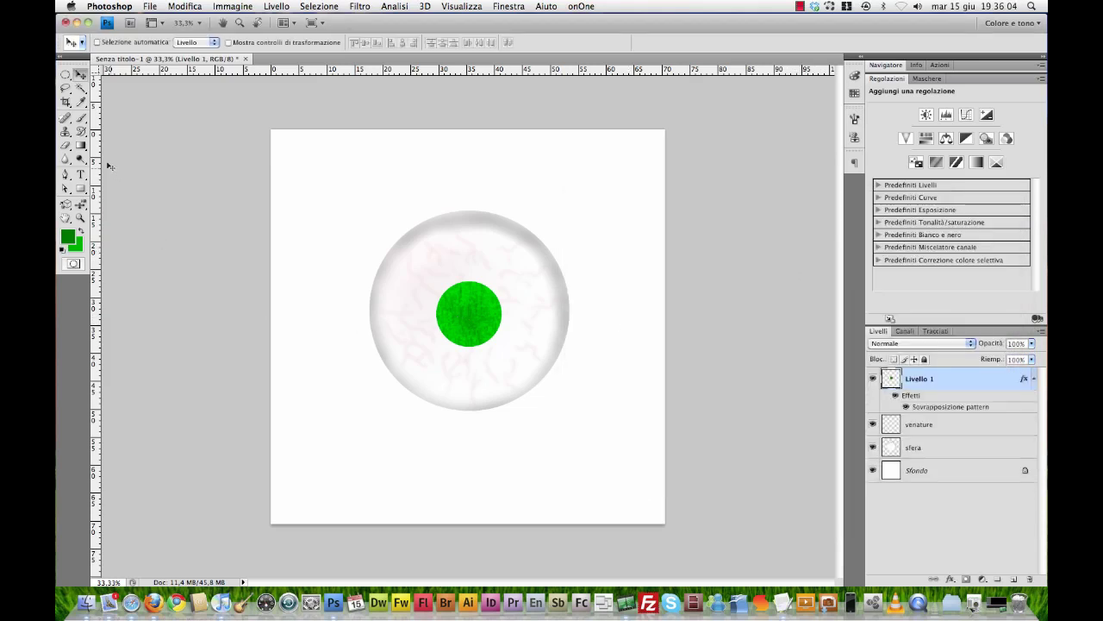
drag(80, 158, 102, 170)
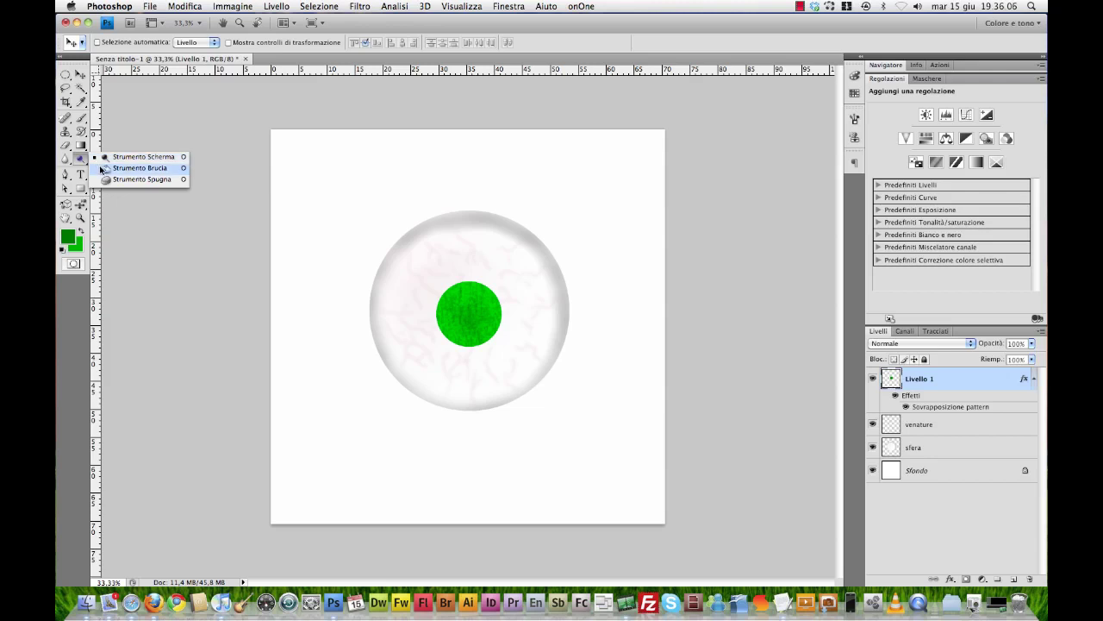
click(101, 168)
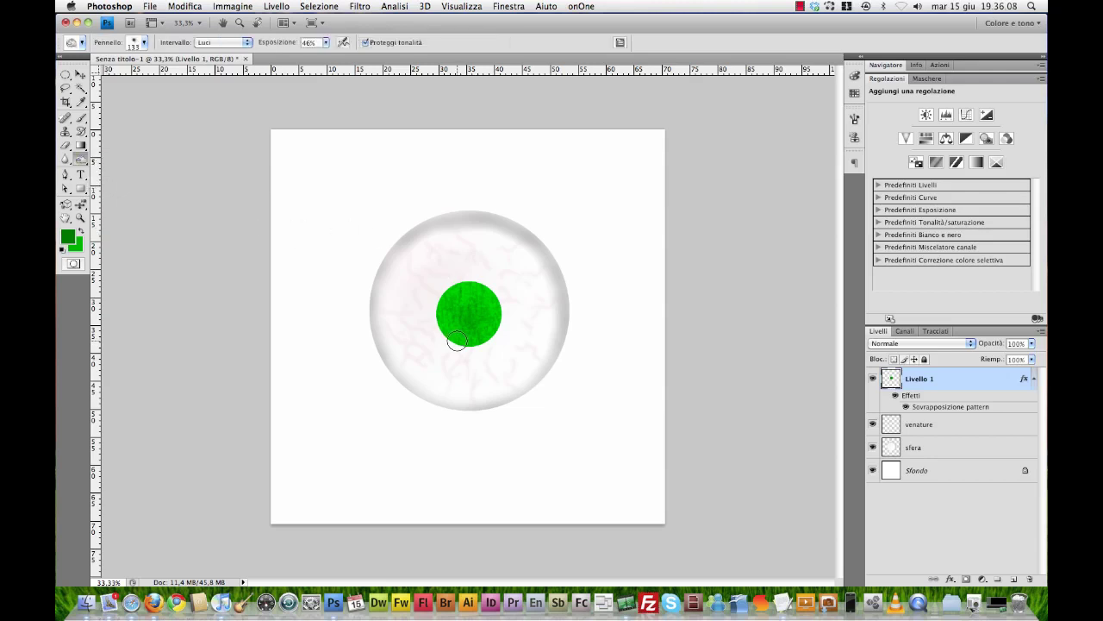
click(454, 325)
- Burn the lower iris with a brush of about 41 px at 26% exposure
key(bracketleft)
key(bracketleft)
key(bracketleft)
drag(285, 45, 268, 47)
drag(480, 322, 465, 318)
drag(285, 42, 293, 43)
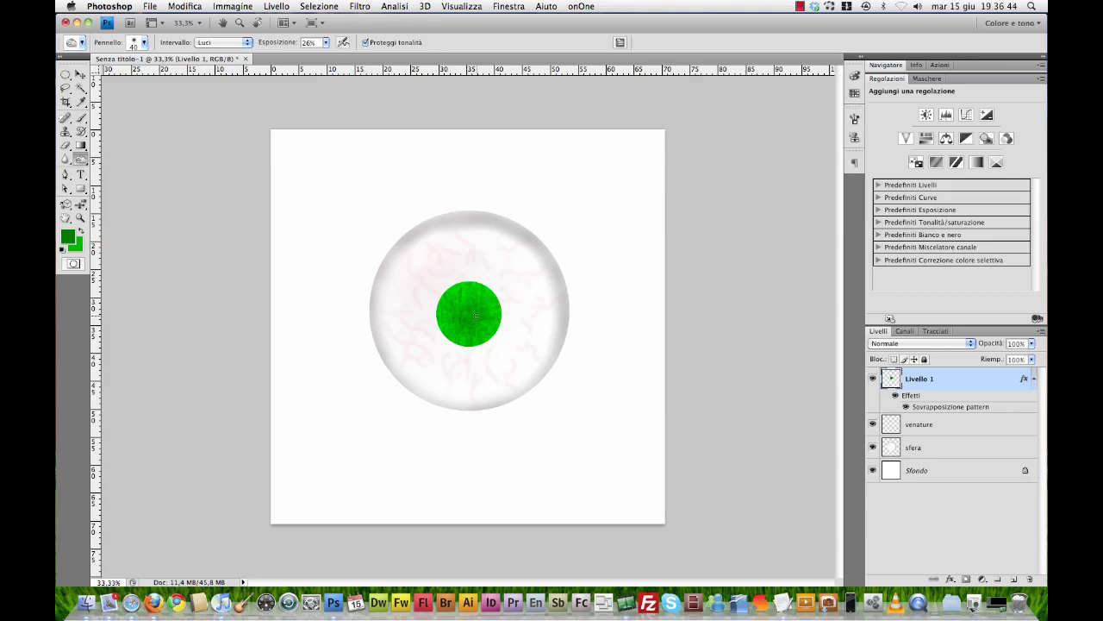
drag(486, 309, 482, 323)
drag(80, 160, 70, 160)
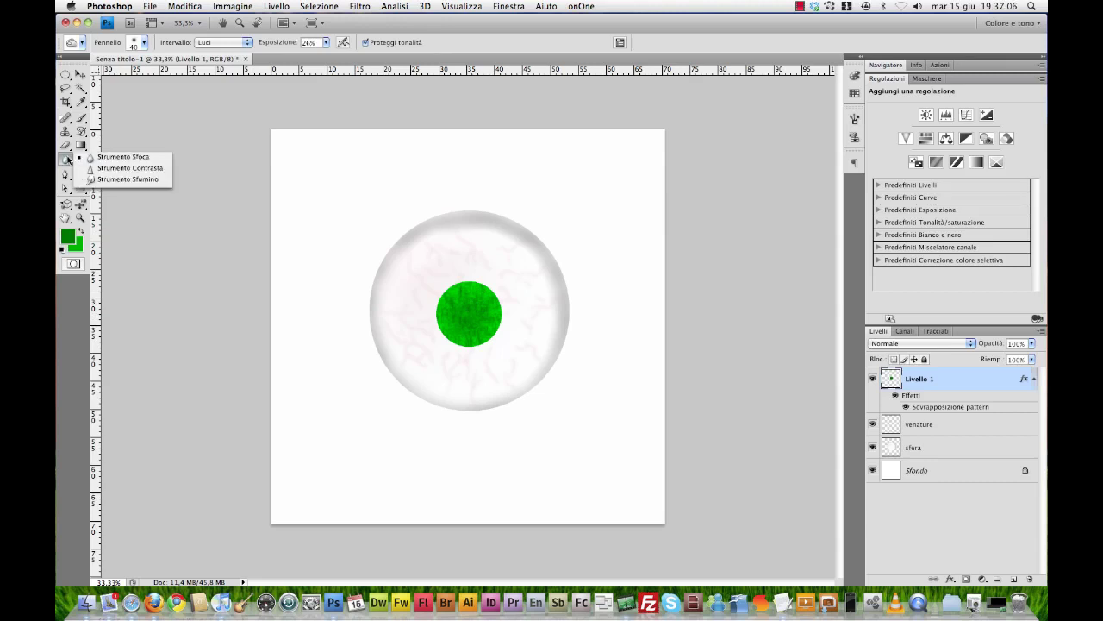
- Soften the iris's right edge with a 109-px Blur brush
drag(70, 160, 108, 160)
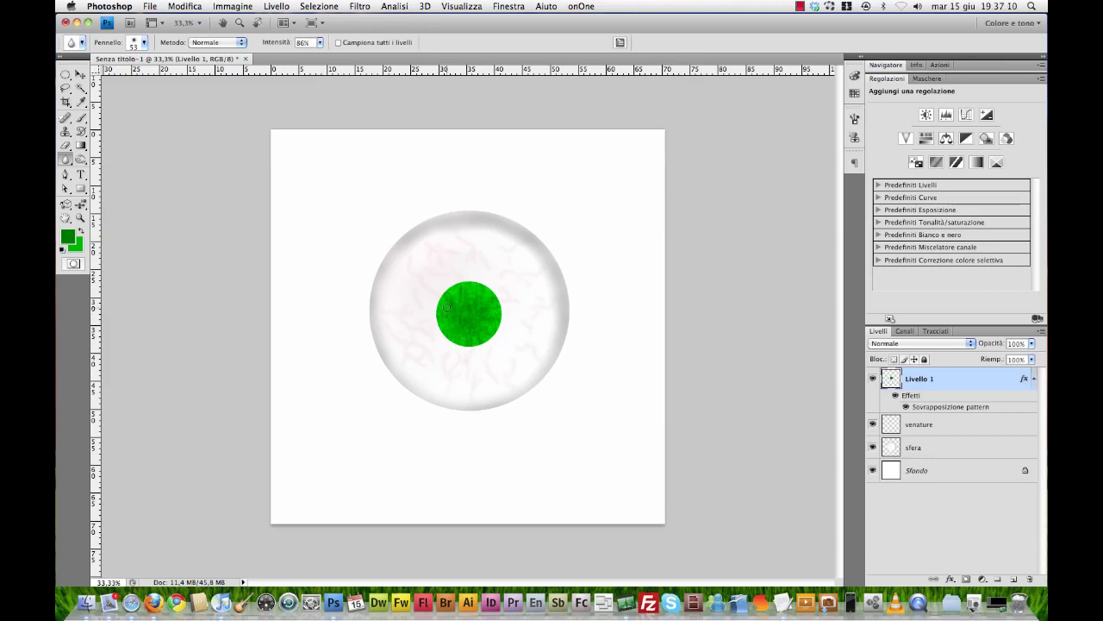
mouse_move(449, 296)
mouse_down()
mouse_move(497, 328)
mouse_move(486, 279)
mouse_move(437, 318)
mouse_move(493, 337)
mouse_move(497, 297)
mouse_move(446, 340)
mouse_move(482, 343)
mouse_move(472, 290)
mouse_up()
mouse_move(481, 340)
mouse_down()
mouse_move(490, 290)
mouse_move(492, 308)
mouse_move(497, 296)
mouse_move(485, 290)
mouse_move(486, 341)
mouse_move(435, 324)
mouse_move(453, 287)
mouse_up()
mouse_move(500, 315)
mouse_down()
mouse_move(490, 291)
mouse_move(496, 334)
mouse_move(470, 348)
mouse_move(437, 332)
mouse_move(442, 291)
mouse_move(490, 287)
mouse_move(473, 285)
mouse_move(501, 318)
mouse_move(465, 347)
mouse_move(443, 340)
mouse_move(441, 298)
mouse_move(474, 276)
mouse_move(494, 283)
mouse_move(496, 337)
mouse_move(463, 351)
mouse_move(442, 332)
mouse_move(438, 302)
mouse_move(487, 276)
mouse_move(501, 326)
mouse_move(472, 349)
mouse_move(446, 341)
mouse_move(434, 307)
mouse_move(466, 276)
mouse_move(504, 310)
mouse_move(498, 334)
mouse_move(473, 350)
mouse_move(440, 331)
mouse_move(439, 297)
mouse_move(474, 279)
mouse_move(499, 298)
mouse_move(484, 345)
mouse_move(454, 349)
mouse_move(442, 338)
mouse_move(436, 299)
mouse_move(457, 282)
mouse_move(489, 286)
mouse_move(506, 315)
mouse_move(470, 349)
mouse_move(503, 329)
mouse_move(496, 341)
mouse_move(439, 333)
mouse_move(439, 300)
mouse_move(433, 312)
mouse_move(470, 275)
mouse_move(463, 279)
mouse_move(506, 307)
mouse_move(497, 302)
mouse_move(505, 317)
mouse_move(492, 343)
mouse_move(466, 352)
mouse_move(440, 328)
mouse_move(441, 287)
mouse_move(468, 278)
mouse_up()
- Add a new layer, naming the iris layer 'iride' and the new layer 'pupilla'
click(1014, 579)
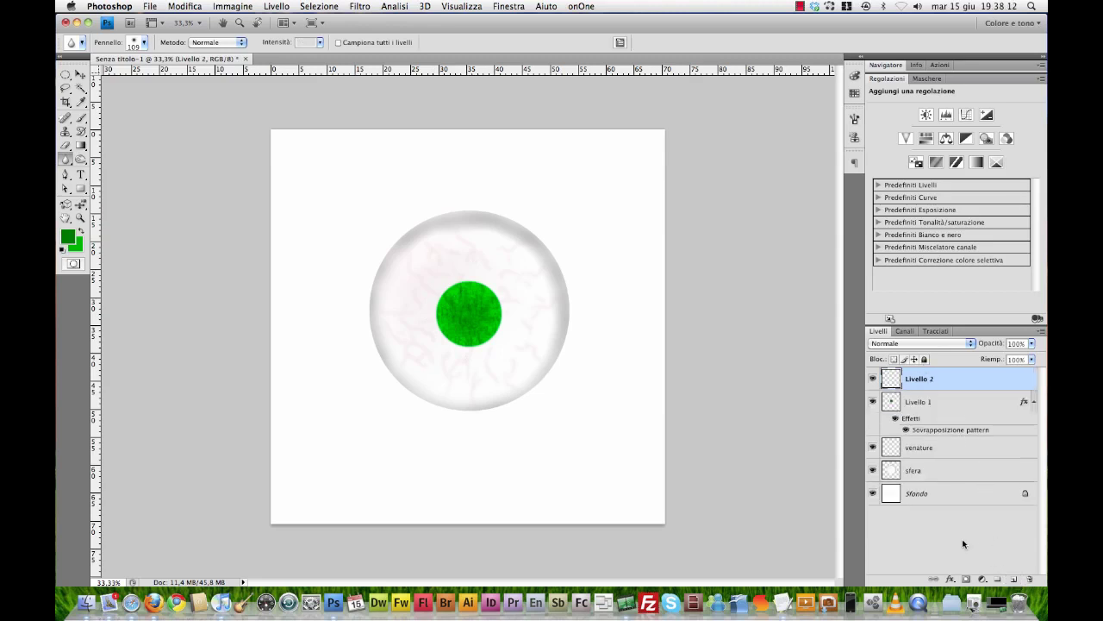
double_click(916, 402)
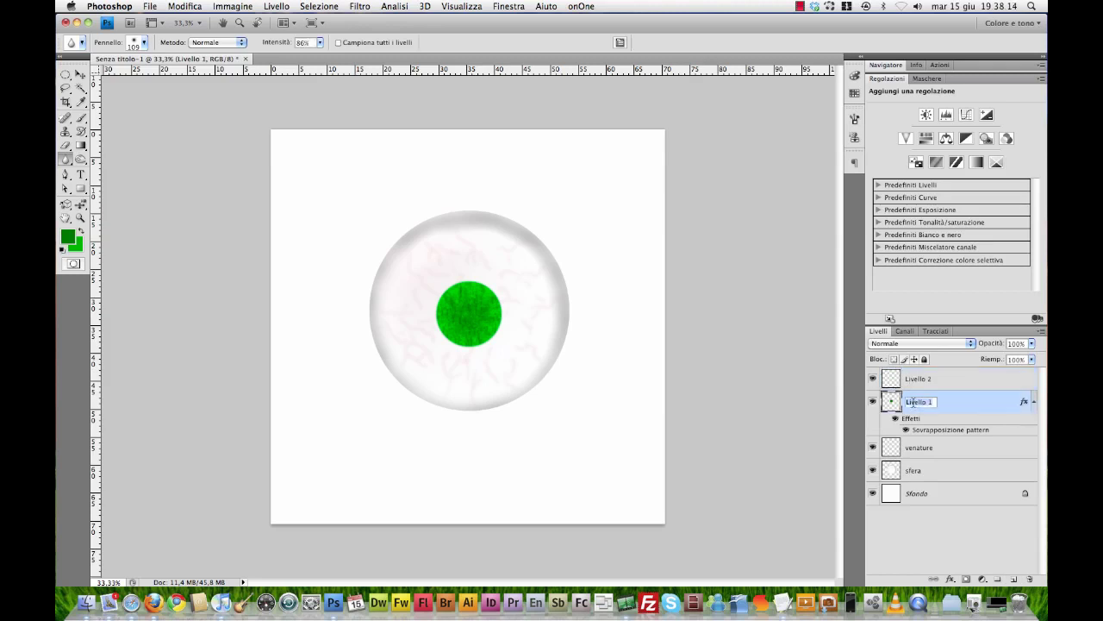
text(iride)
key(Return)
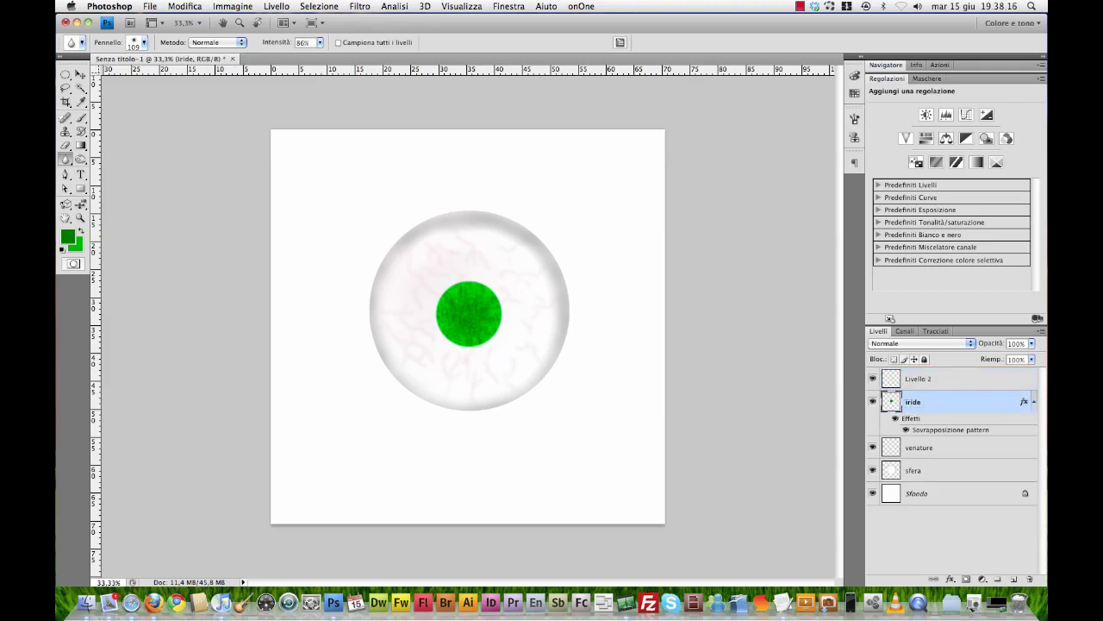
double_click(907, 381)
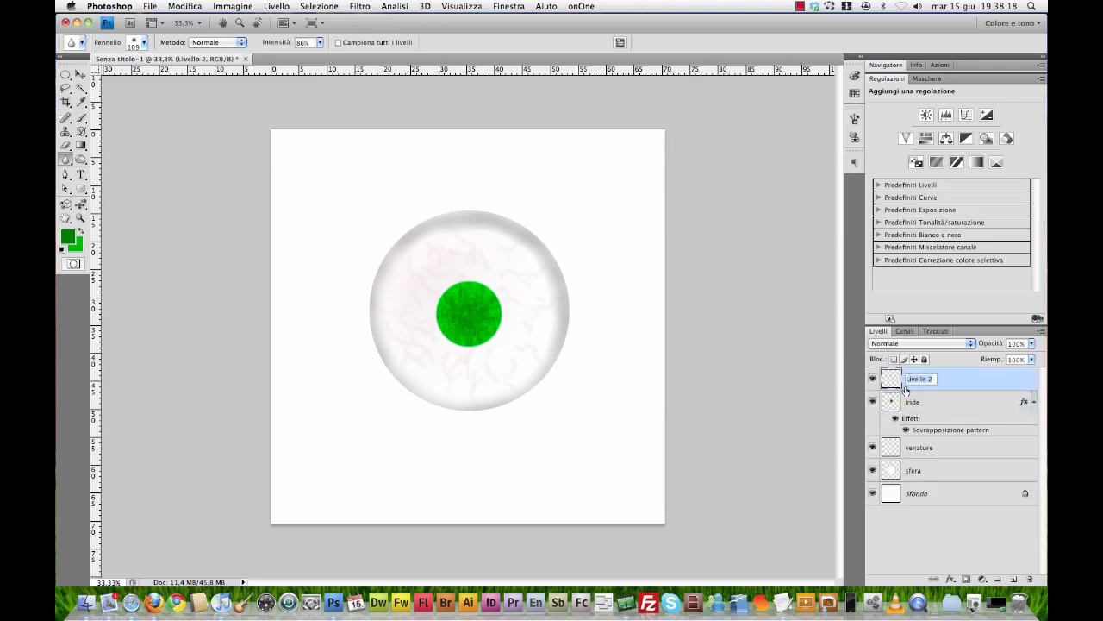
text(pupilla)
key(Return)
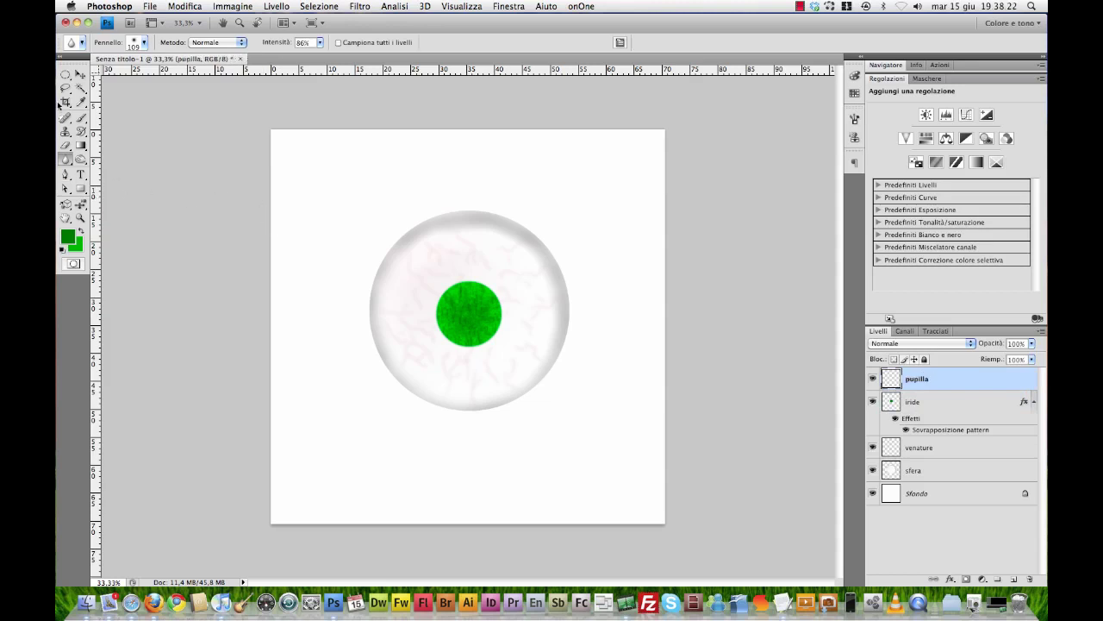
click(65, 75)
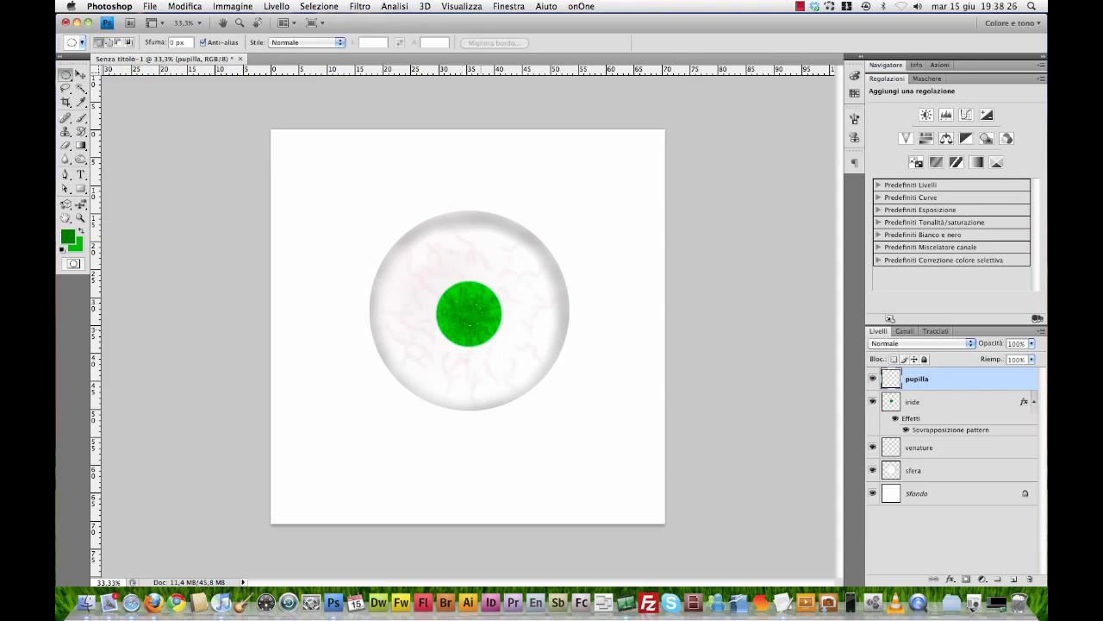
- Fill a small circle at the iris centre with black to form the pupil
drag(459, 305, 477, 324)
click(62, 250)
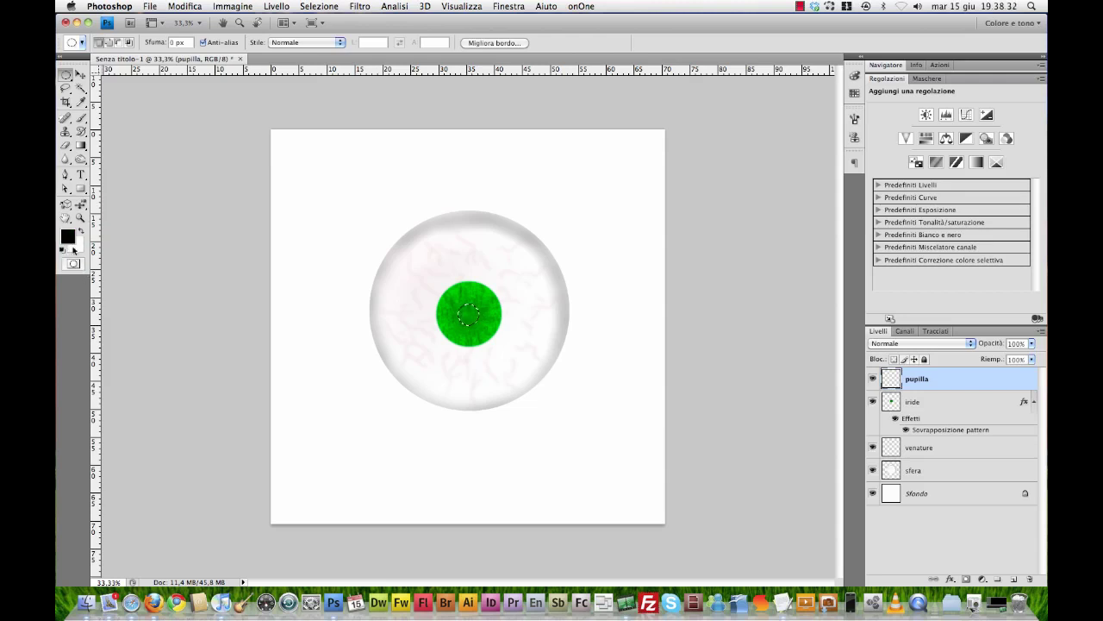
drag(82, 145, 105, 155)
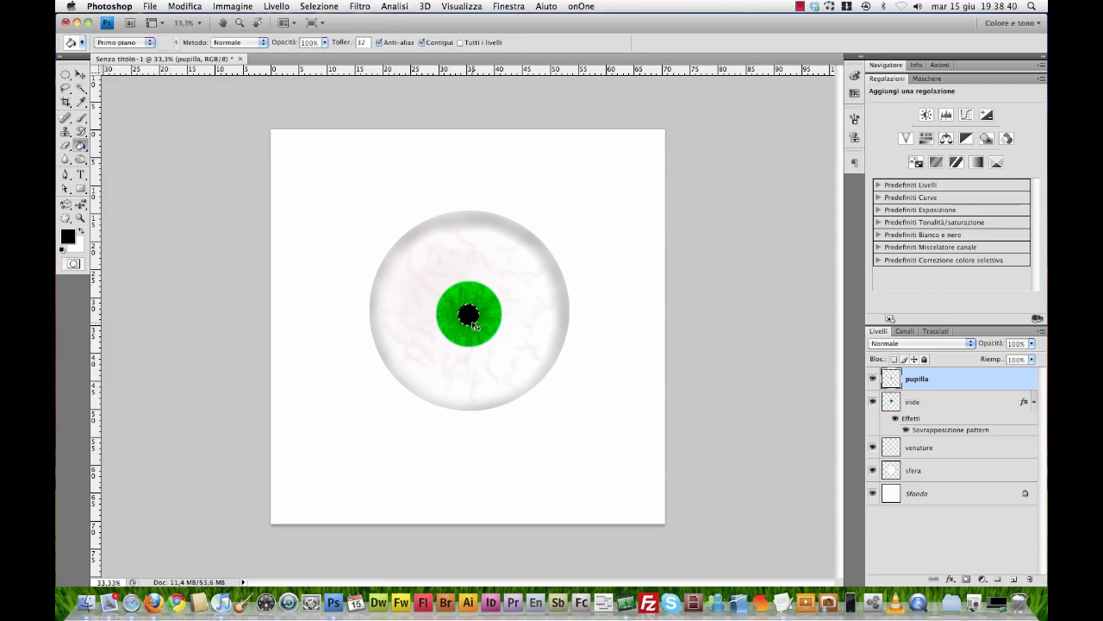
key(v)
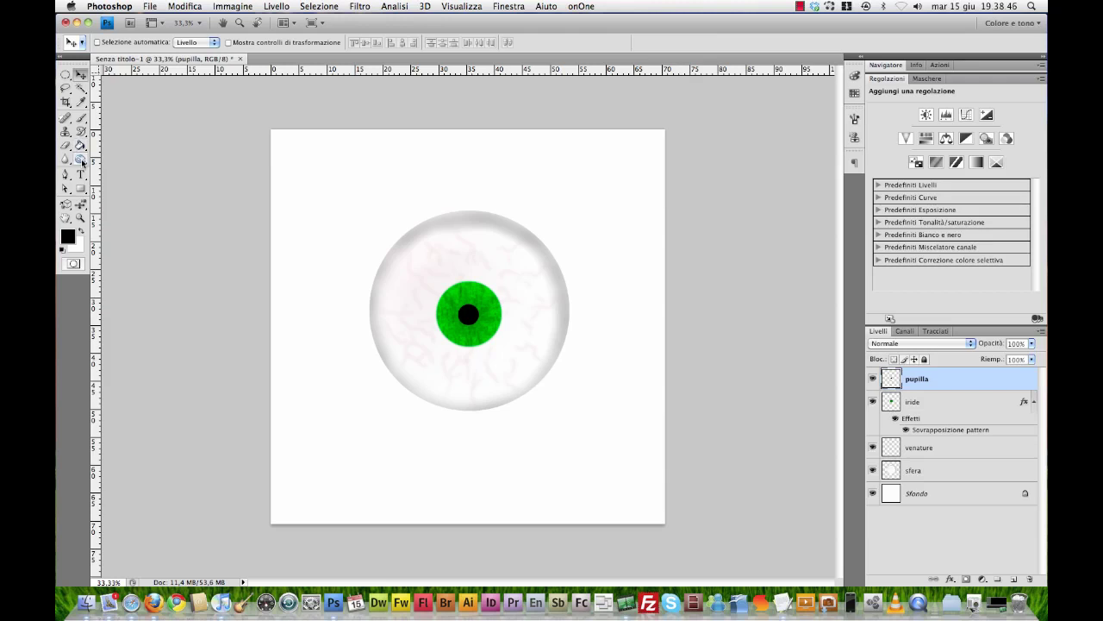
- Select the Blur tool and zoom in on the eye to 50%
drag(68, 161, 99, 155)
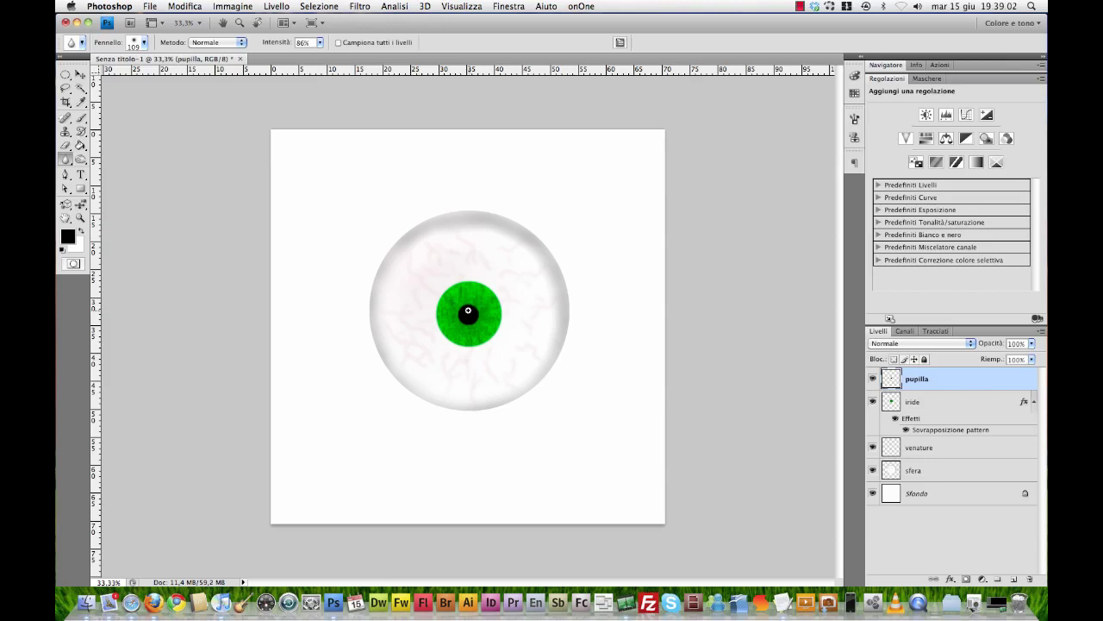
key(ctrl+plus)
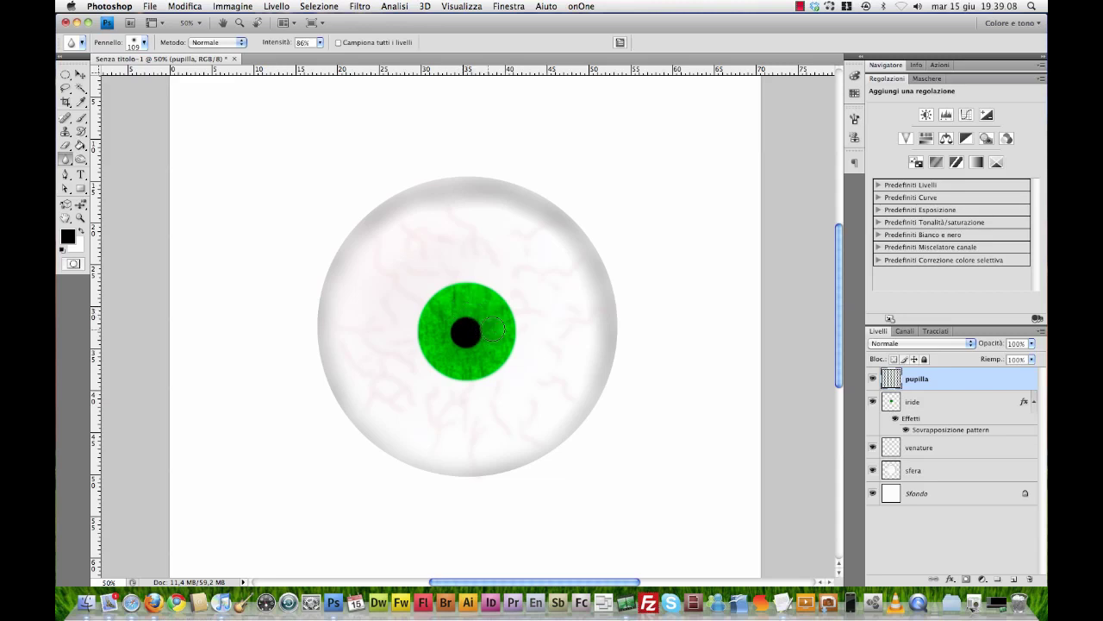
- Blur the iris's lower edge and the pupil's edge at 98% blur intensity
click(909, 405)
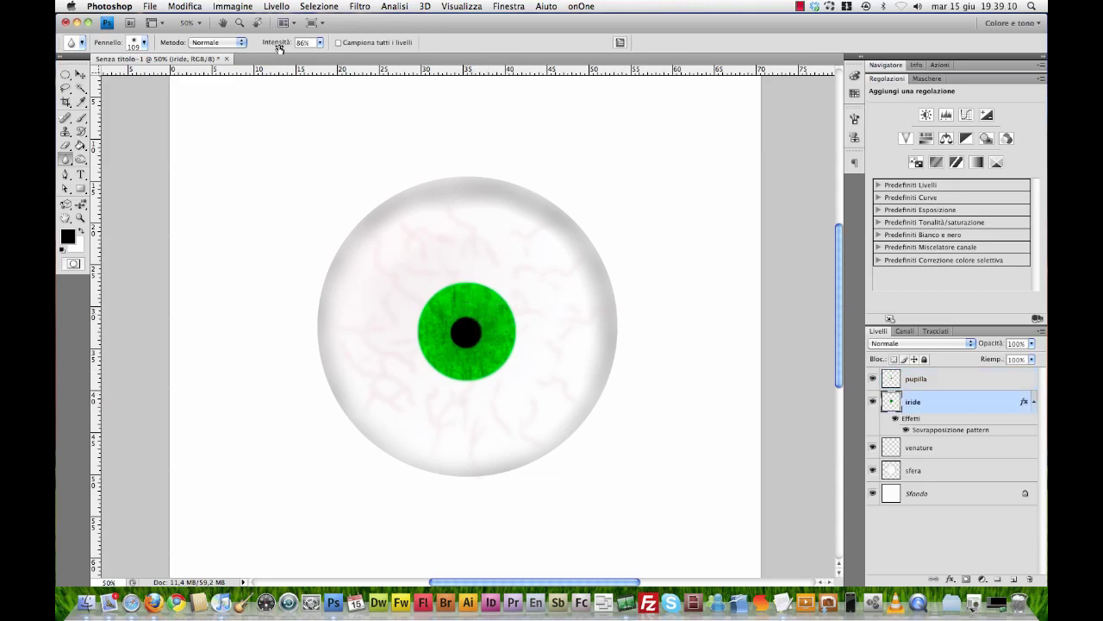
drag(276, 44, 288, 43)
mouse_move(517, 328)
mouse_down()
mouse_move(420, 345)
mouse_move(422, 306)
mouse_move(440, 291)
mouse_move(491, 295)
mouse_move(480, 276)
mouse_move(517, 320)
mouse_move(508, 308)
mouse_move(512, 350)
mouse_move(500, 370)
mouse_move(431, 370)
mouse_move(451, 380)
mouse_up()
click(892, 381)
mouse_move(472, 339)
mouse_down()
mouse_move(461, 345)
mouse_move(474, 326)
mouse_move(453, 305)
mouse_up()
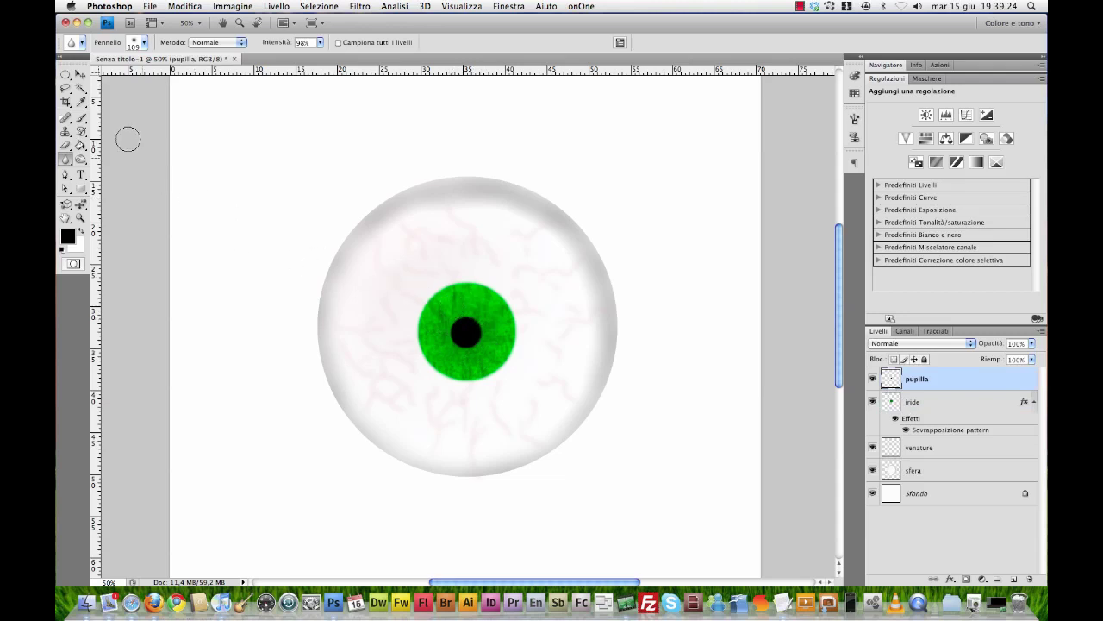
- Lighten a spot on the iride layer with a size-72 Dodge brush at 8% exposure
click(81, 75)
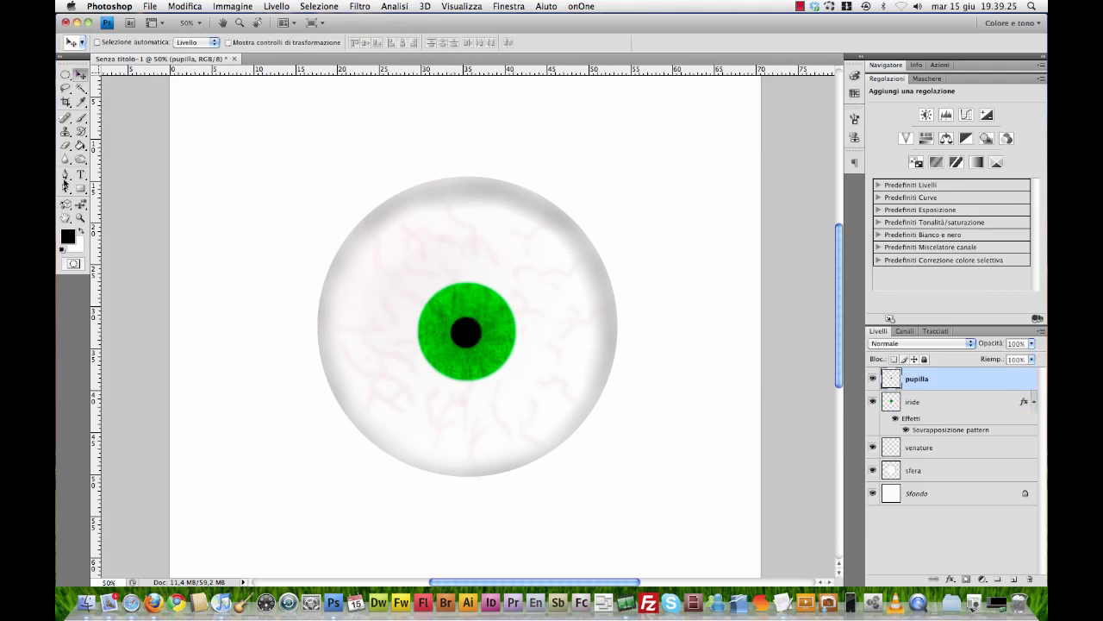
click(897, 406)
click(81, 162)
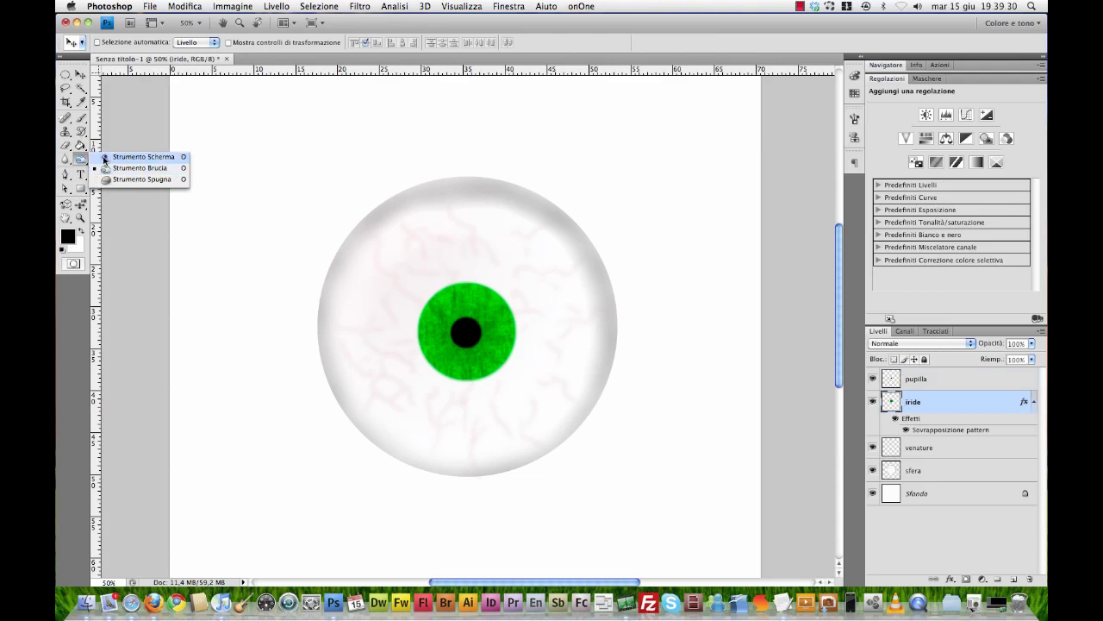
click(138, 156)
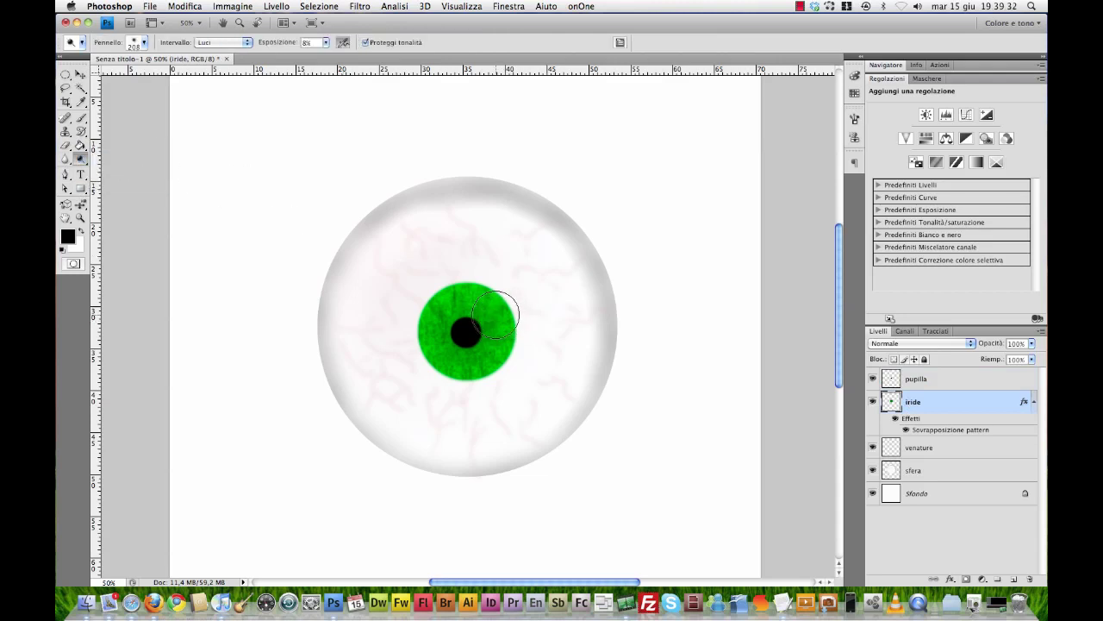
drag(500, 322, 467, 331)
click(483, 327)
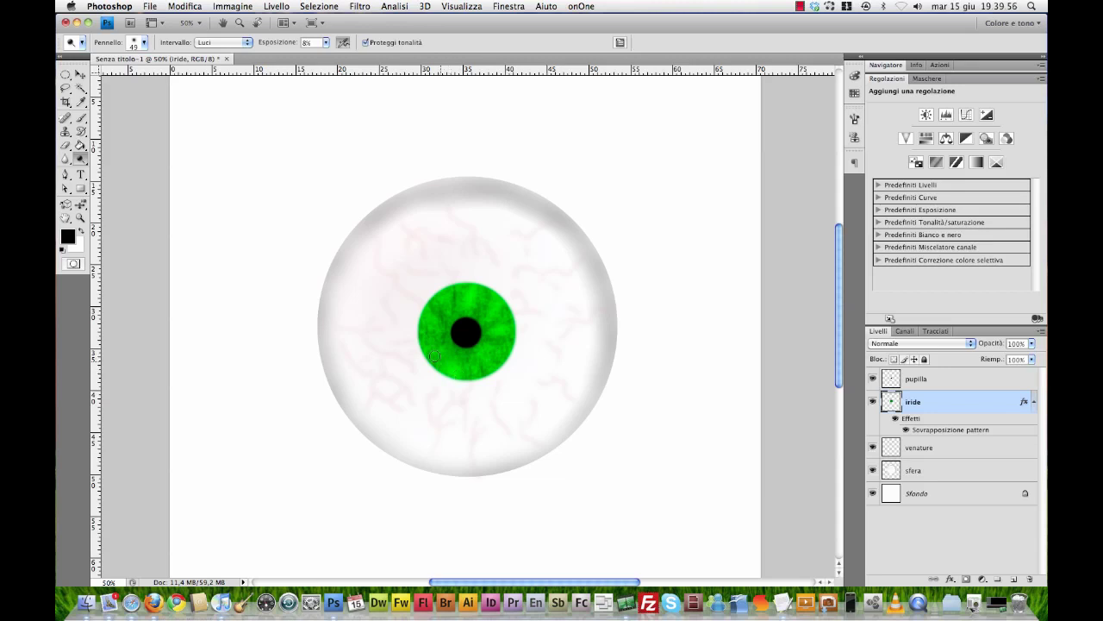
key(ctrl+minus)
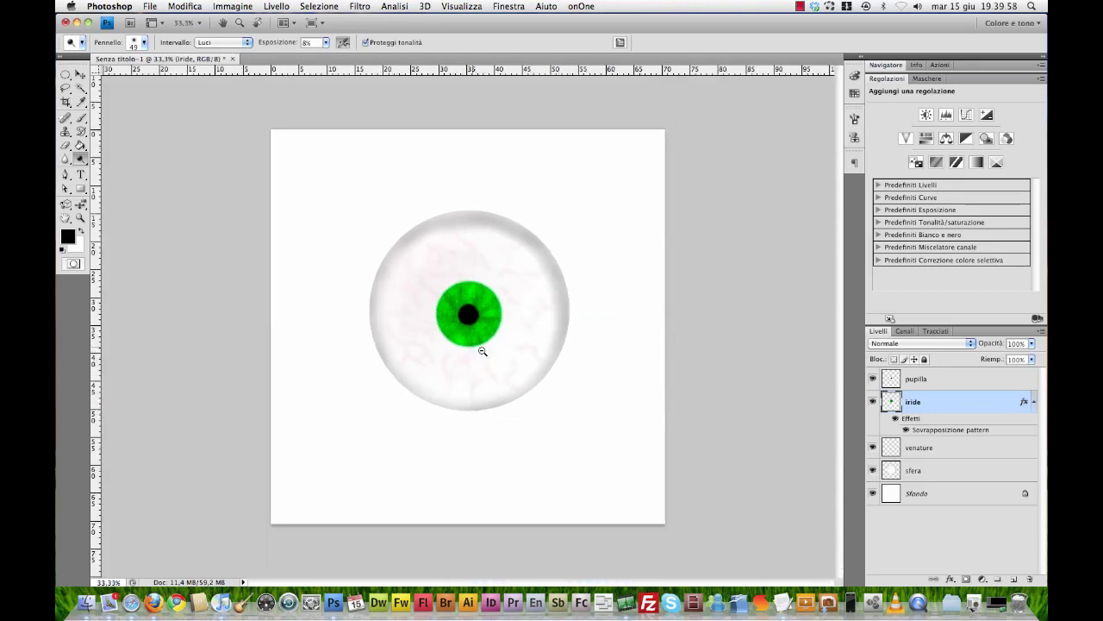
- At 25% zoom, dodge a small streak on the iris and select pupilla with iride
key(ctrl+minus)
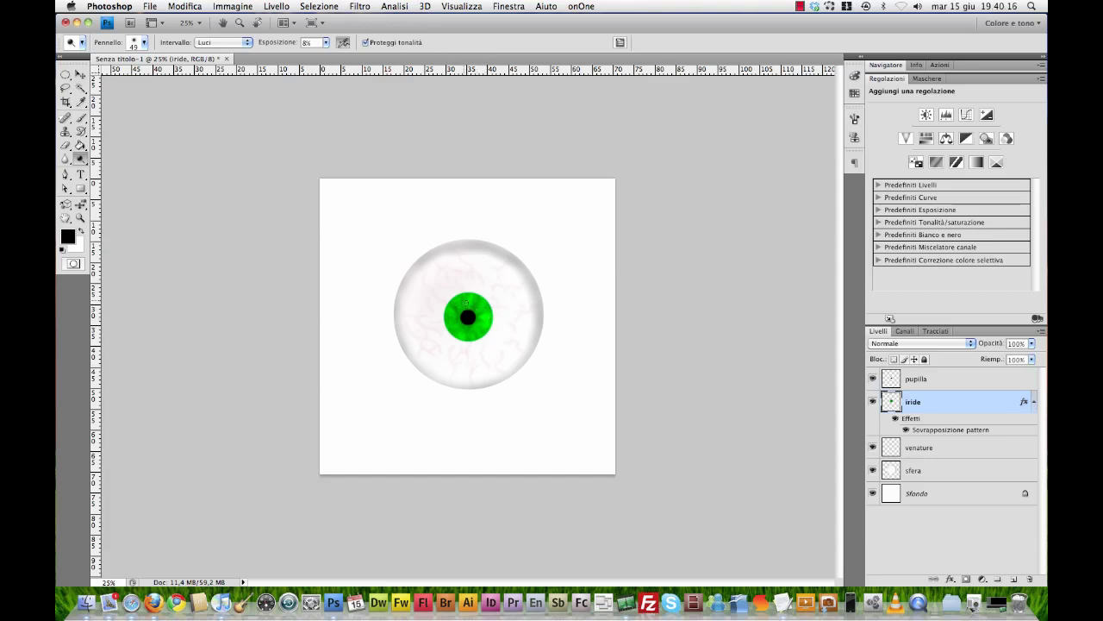
drag(453, 329, 456, 322)
shift+click(901, 379)
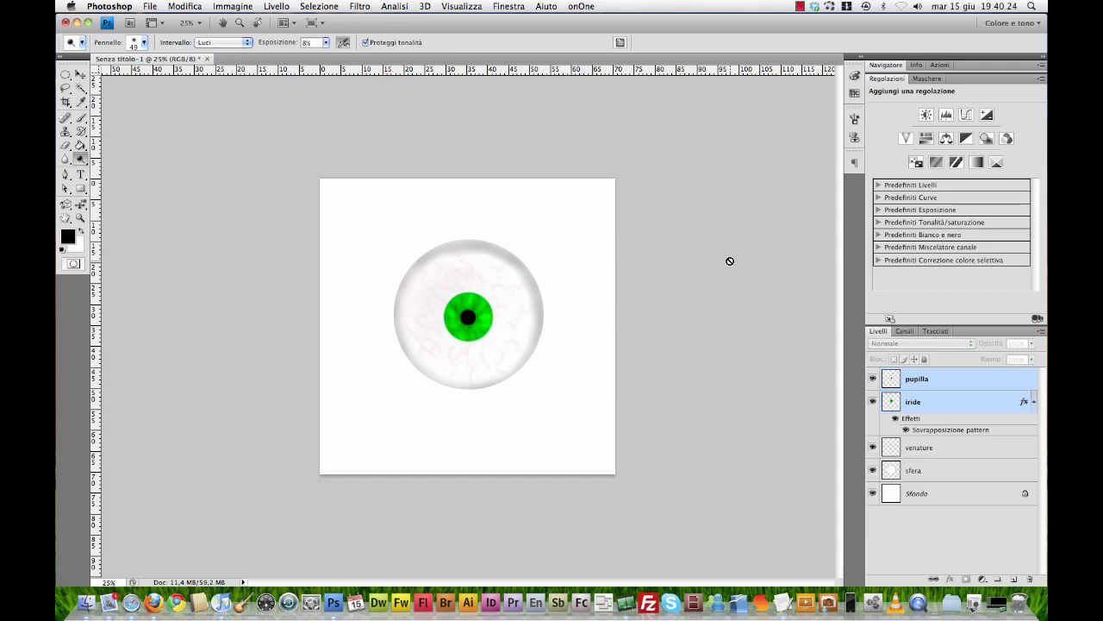
- Nudge the iris and pupil slightly left and up, then select venature and sfera
key(v)
key(Left)
key(Left)
key(Left)
key(Left)
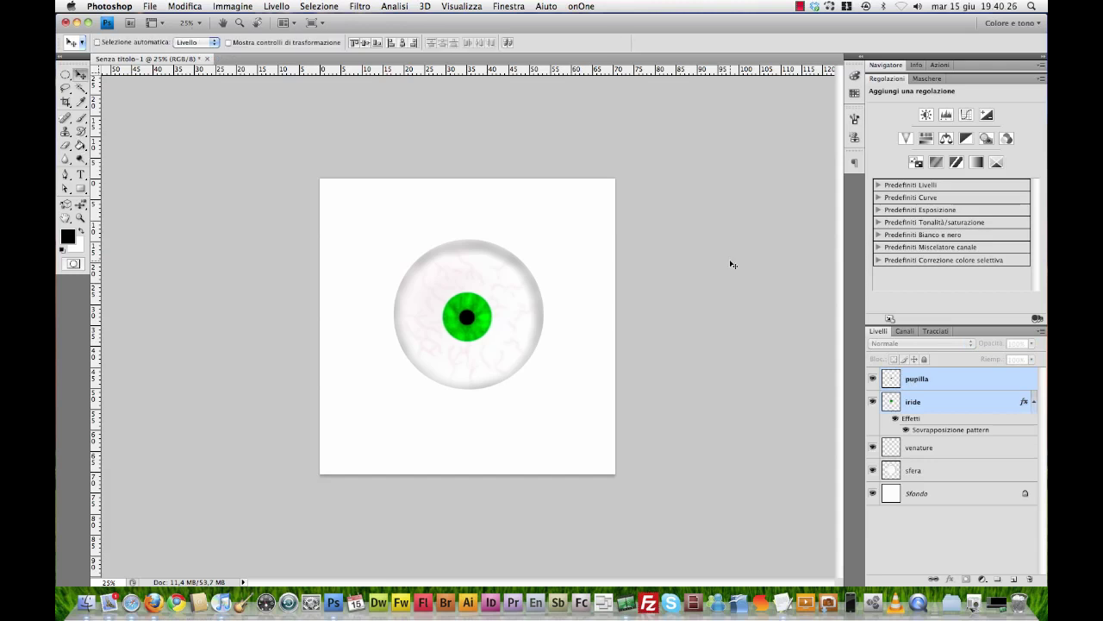
key(Up)
key(Up)
click(922, 449)
shift+click(927, 469)
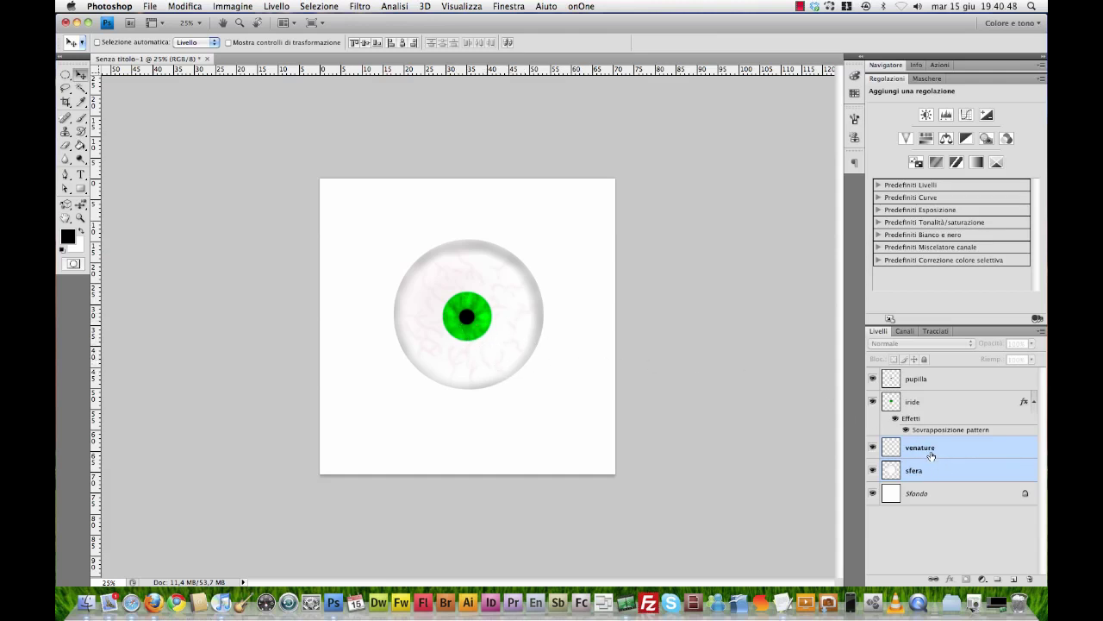
- Rename the sfera layer to bulbo
click(918, 470)
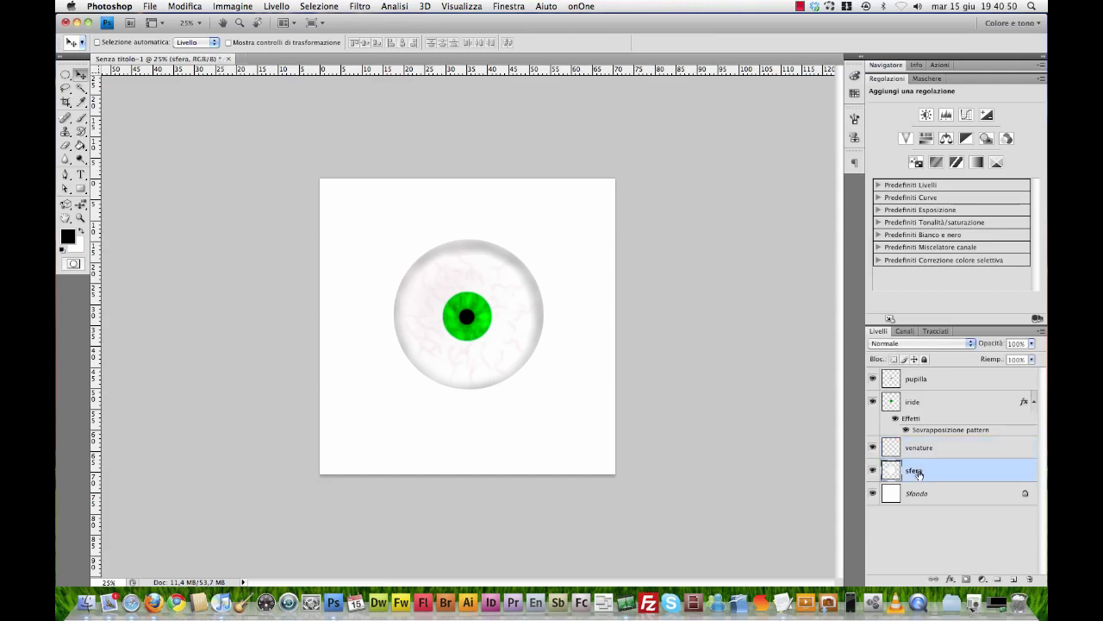
double_click(914, 471)
text(bulbo)
key(Return)
- Group the bulbo and venature layers into a group named bulbo
shift+click(916, 448)
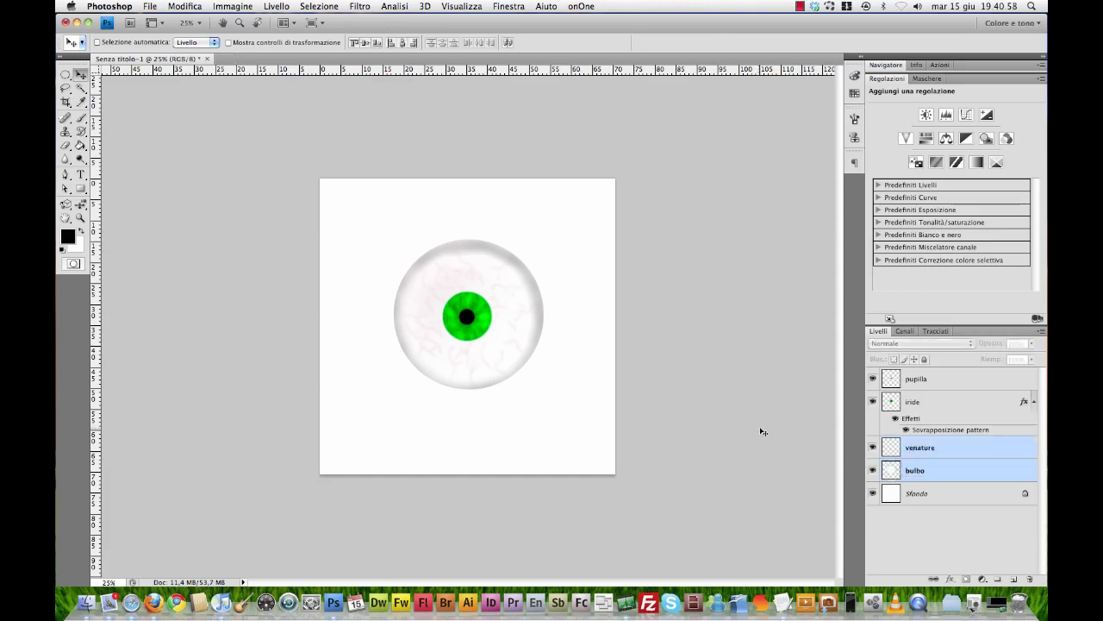
key(ctrl+g)
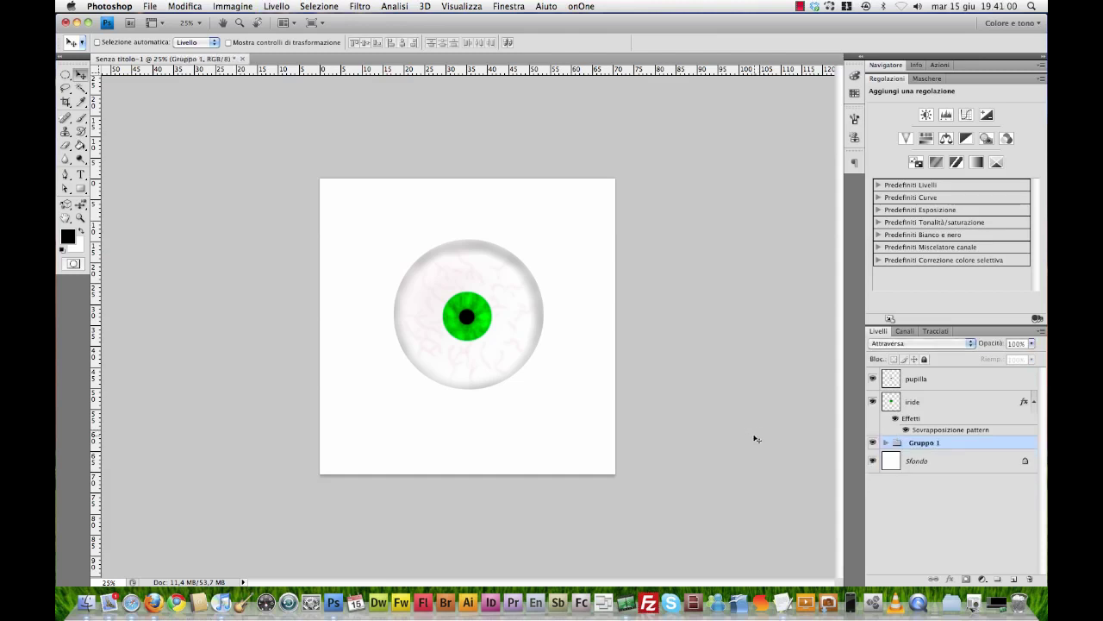
double_click(918, 444)
text(bi)
key(BackSpace)
text(o)
key(Return)
key(ctrl+t)
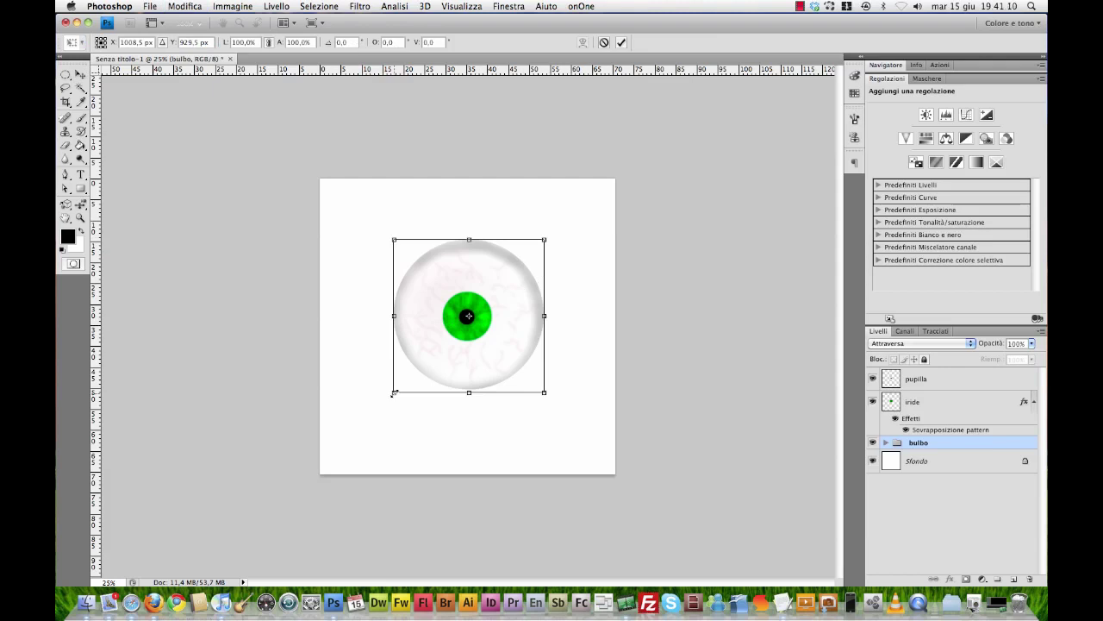
- Scale the bulbo group around its centre to about 84.3% and apply the transform
drag(392, 393, 400, 390)
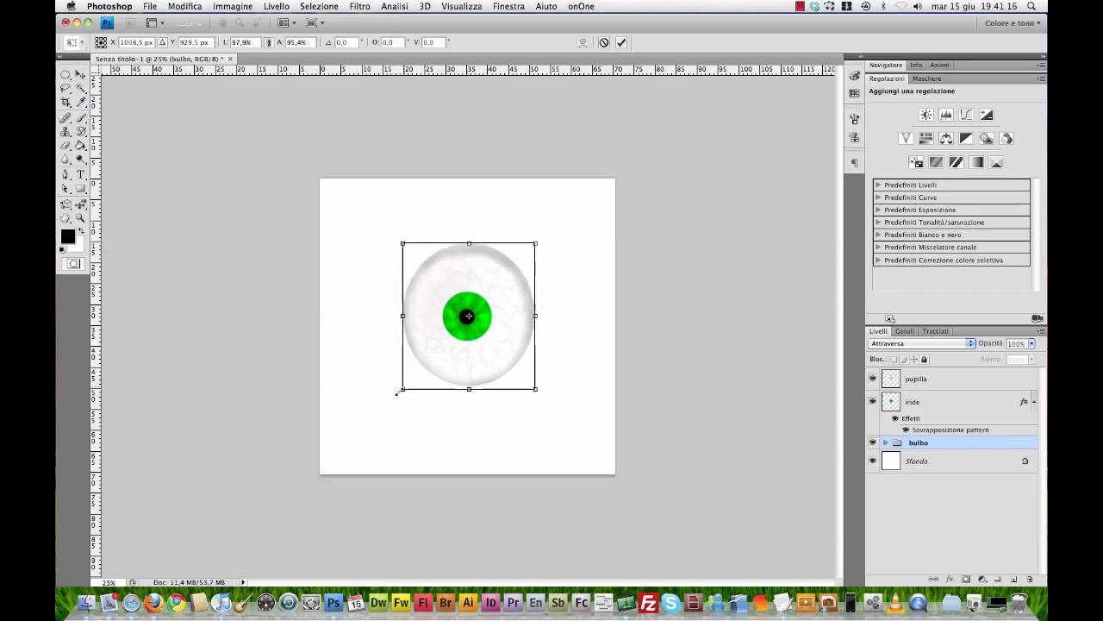
drag(400, 389, 401, 387)
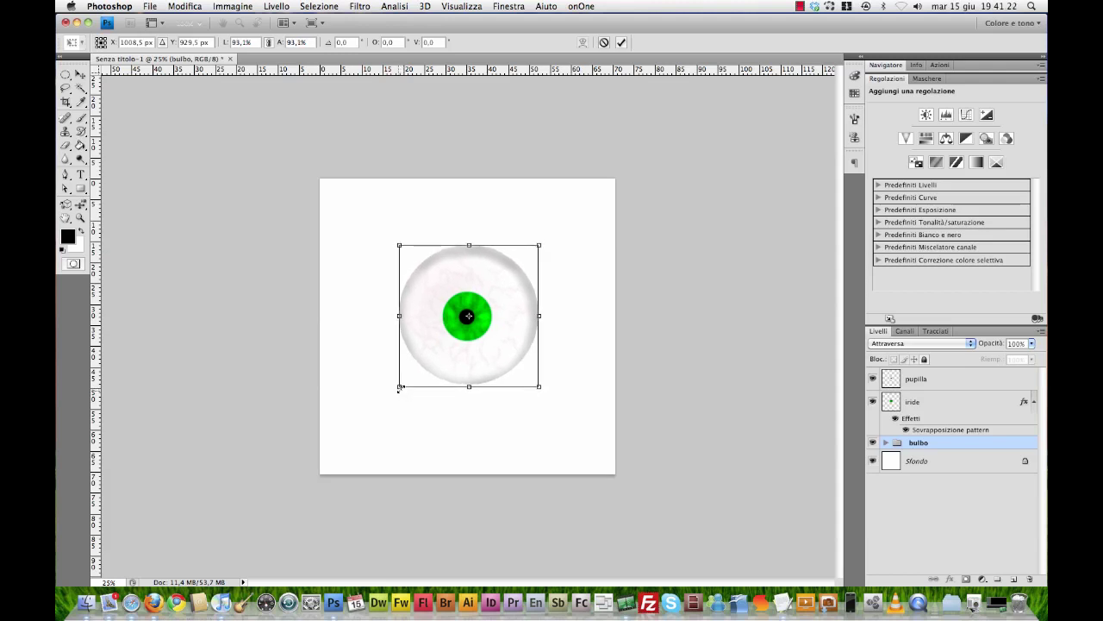
drag(401, 389, 406, 386)
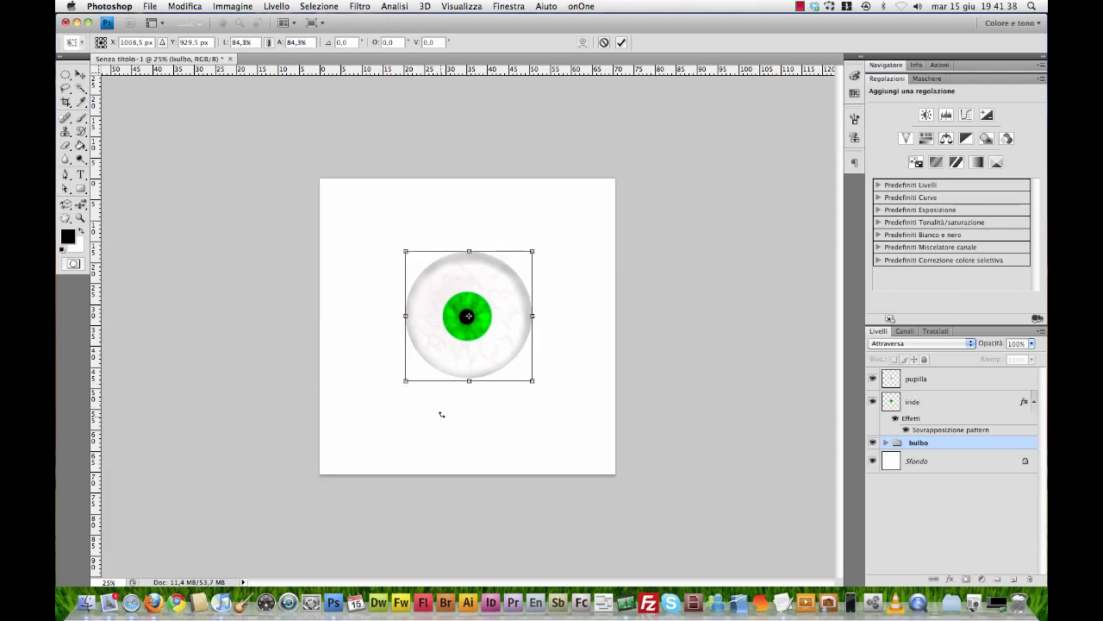
key(Return)
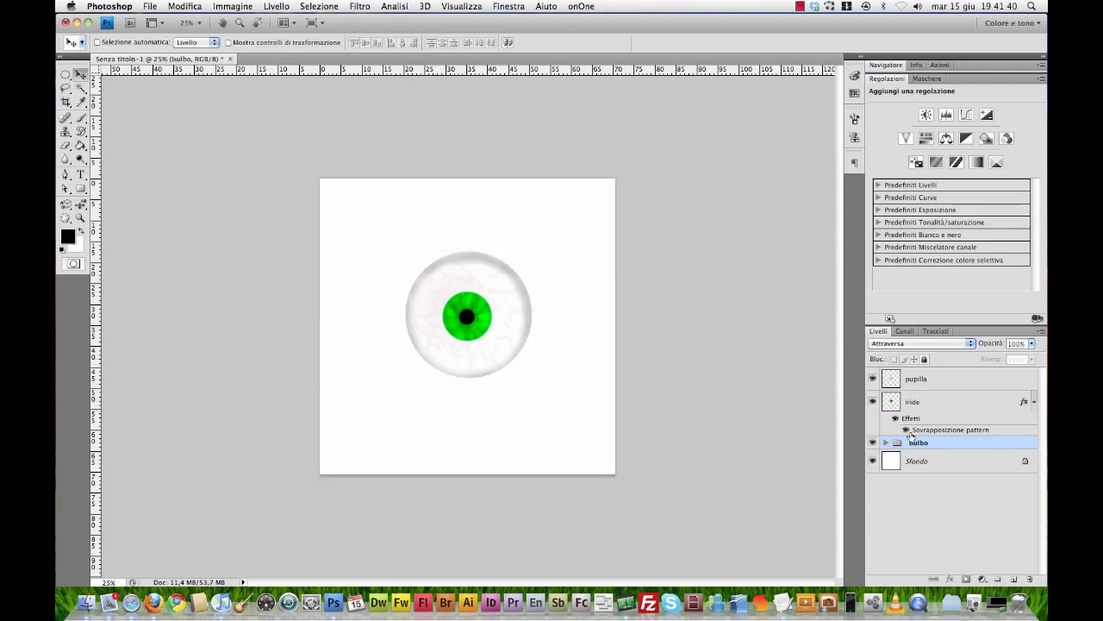
- Burn the bulbo layer's lower and left rim with a size-100 brush
click(885, 442)
click(917, 488)
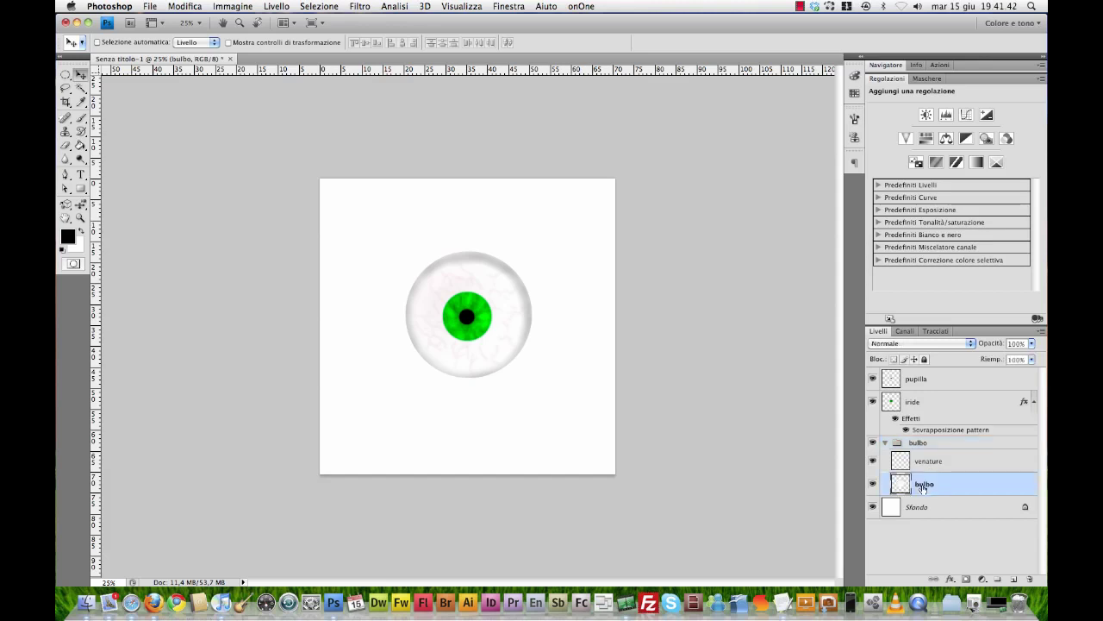
click(80, 160)
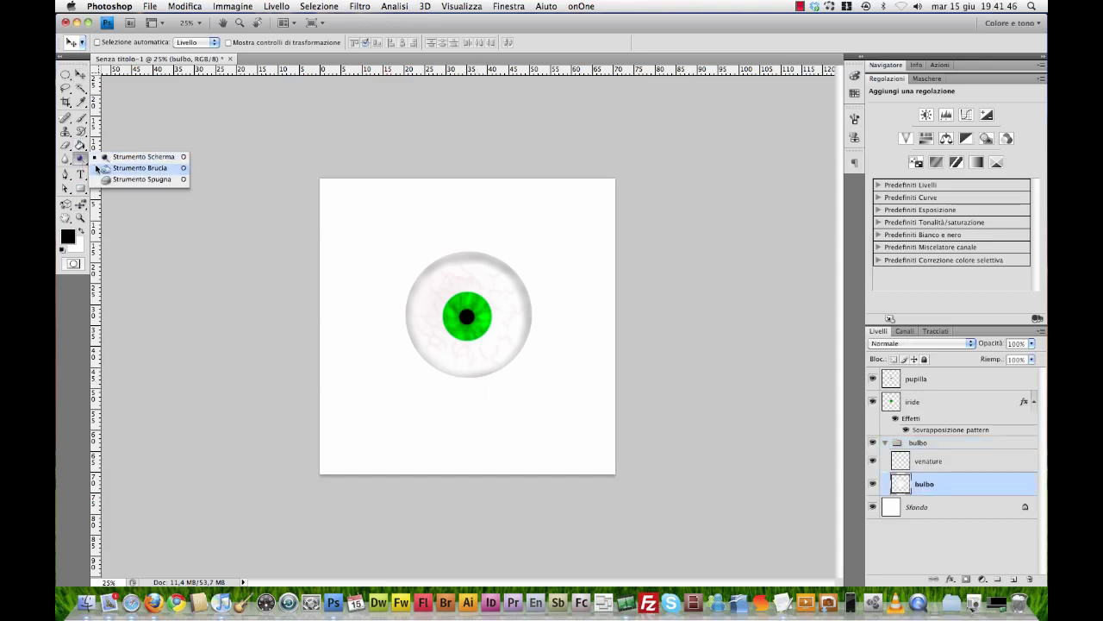
click(129, 168)
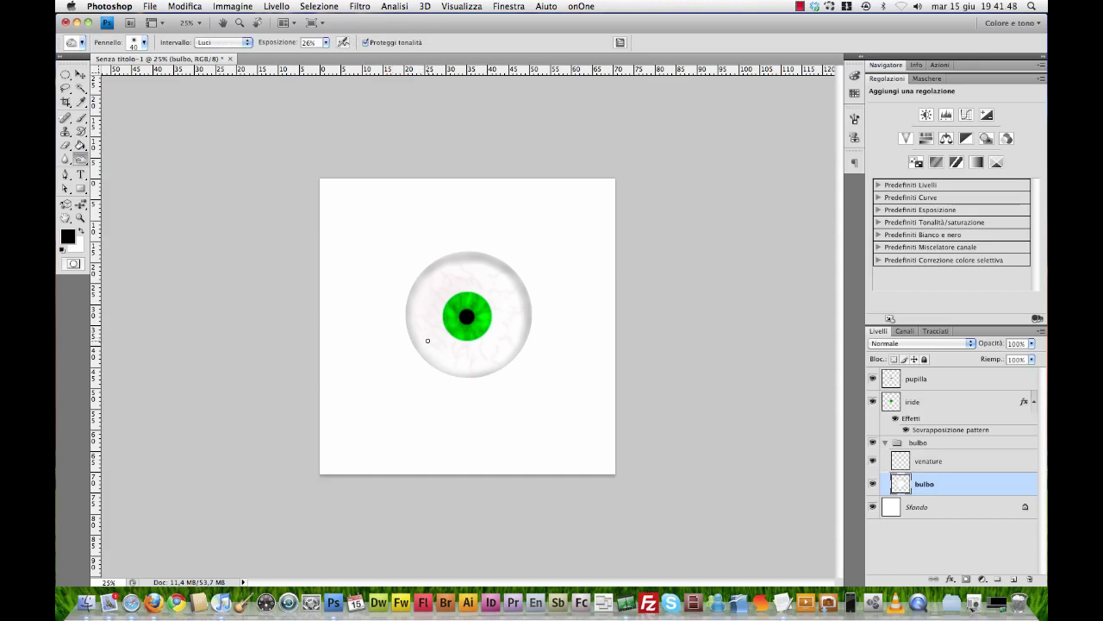
key(bracketright)
key(bracketright)
key(bracketright)
mouse_move(465, 375)
mouse_down()
mouse_move(414, 347)
mouse_move(425, 276)
mouse_move(416, 302)
mouse_move(438, 266)
mouse_move(416, 318)
mouse_move(428, 277)
mouse_move(455, 261)
mouse_move(473, 276)
mouse_move(463, 261)
mouse_move(443, 273)
mouse_move(454, 261)
mouse_move(421, 294)
mouse_move(430, 355)
mouse_move(515, 370)
mouse_move(530, 315)
mouse_move(528, 332)
mouse_move(448, 364)
mouse_move(417, 342)
mouse_move(408, 305)
mouse_move(421, 272)
mouse_move(478, 256)
mouse_move(399, 306)
mouse_move(398, 343)
mouse_move(418, 367)
mouse_move(415, 344)
mouse_move(487, 371)
mouse_move(529, 321)
mouse_up()
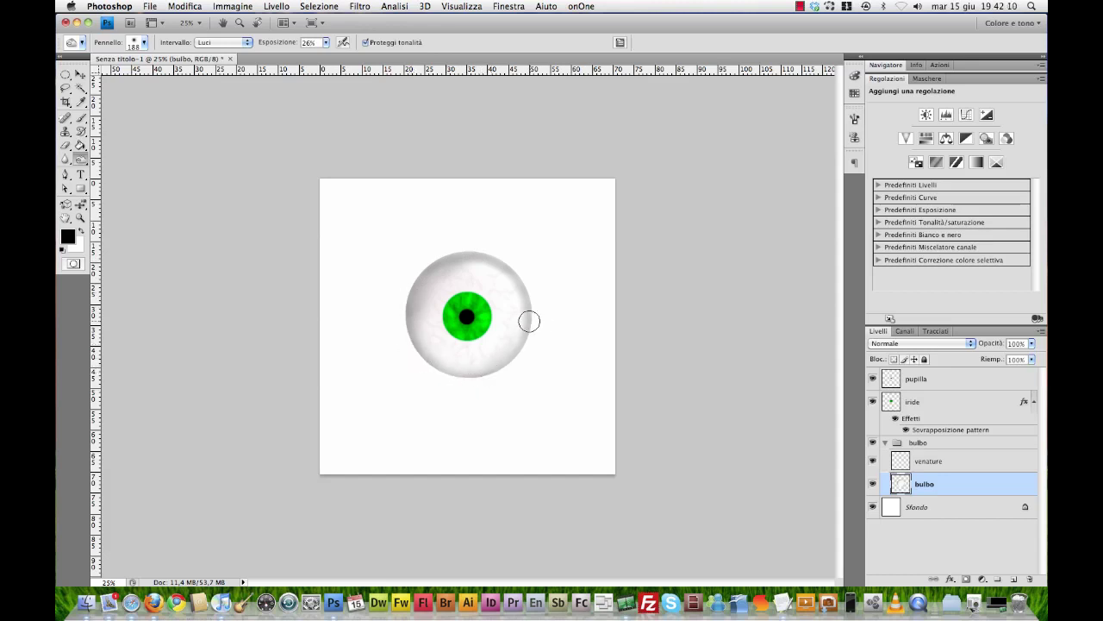
- Burn the lower-right edge of the iris on the iride layer
click(901, 405)
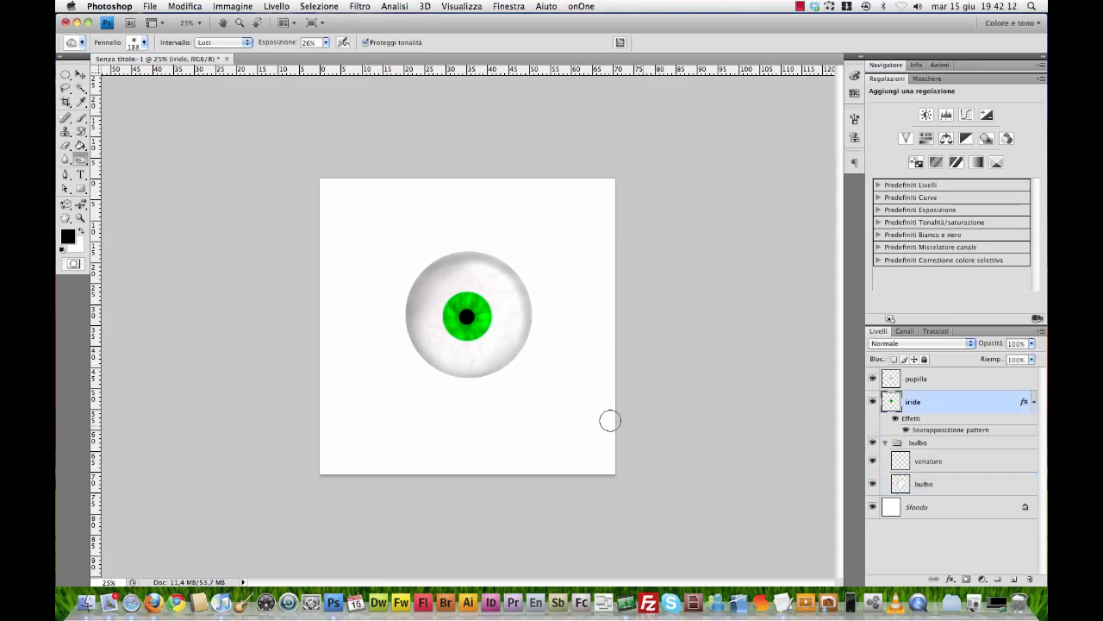
mouse_move(451, 345)
mouse_down()
mouse_move(480, 339)
mouse_move(497, 315)
mouse_move(488, 307)
mouse_move(457, 333)
mouse_move(431, 328)
mouse_move(428, 305)
mouse_move(444, 291)
mouse_move(491, 290)
mouse_up()
click(897, 381)
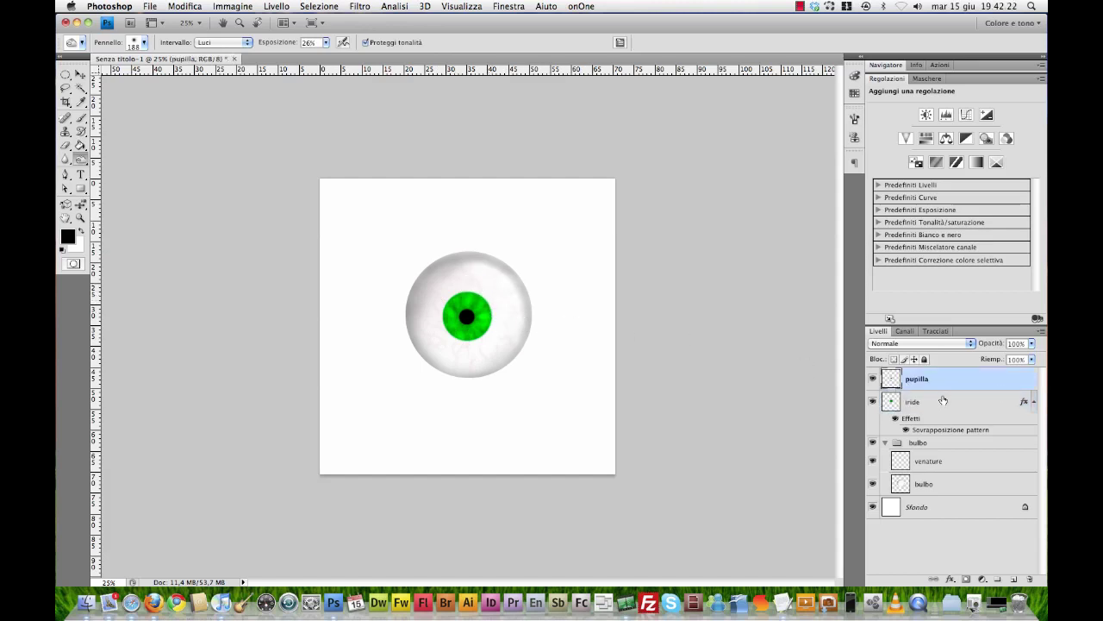
- On a new layer above Sfondo, fill an ellipse below the eye with black
click(948, 512)
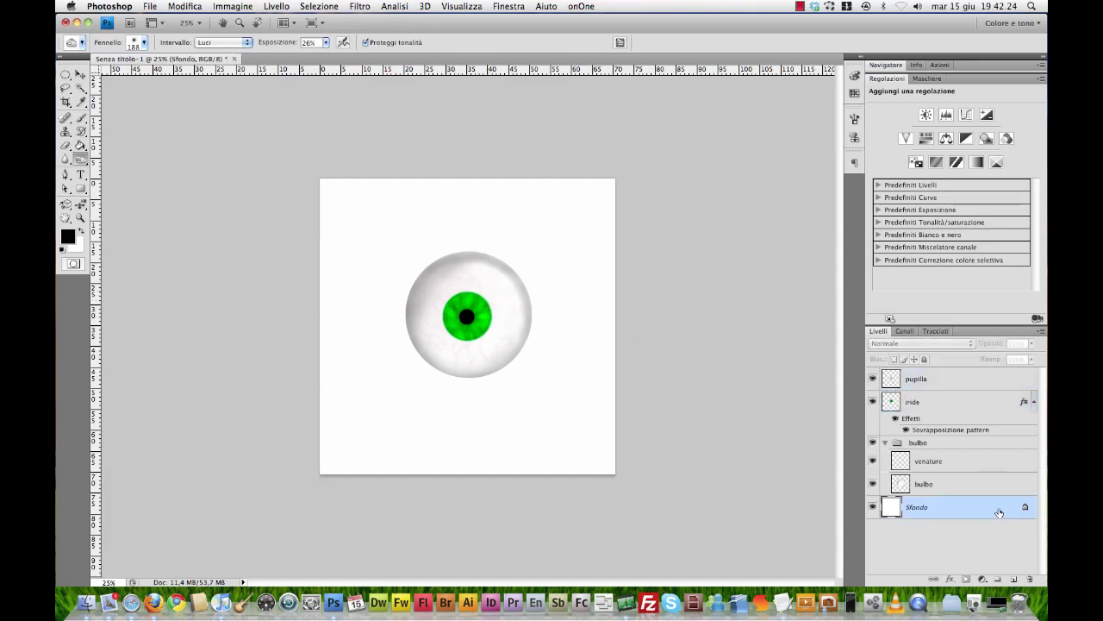
click(1014, 578)
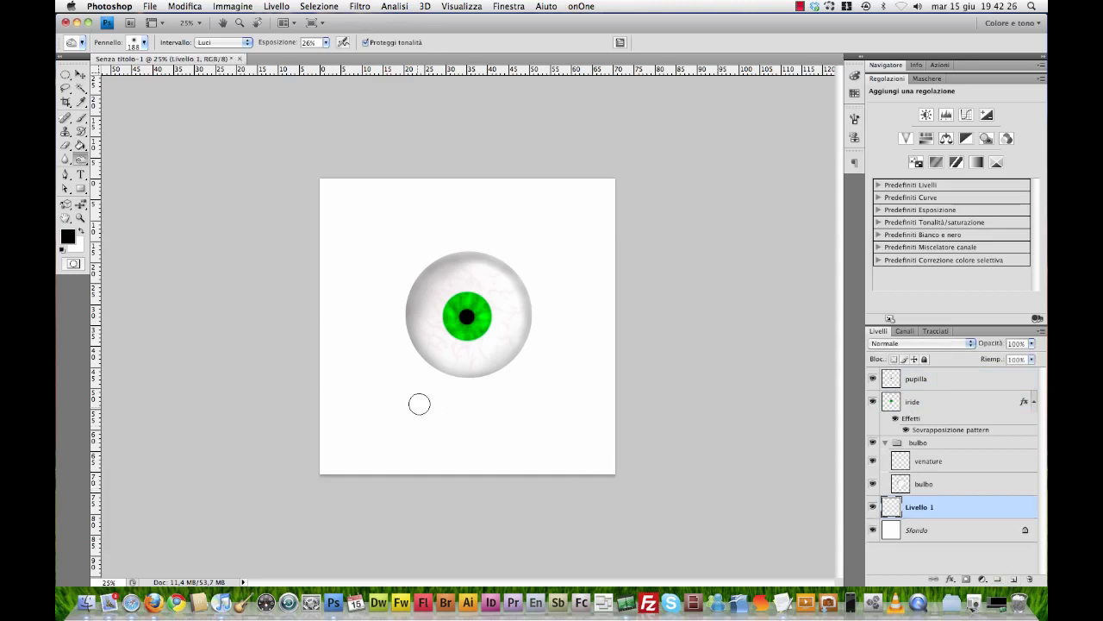
click(66, 75)
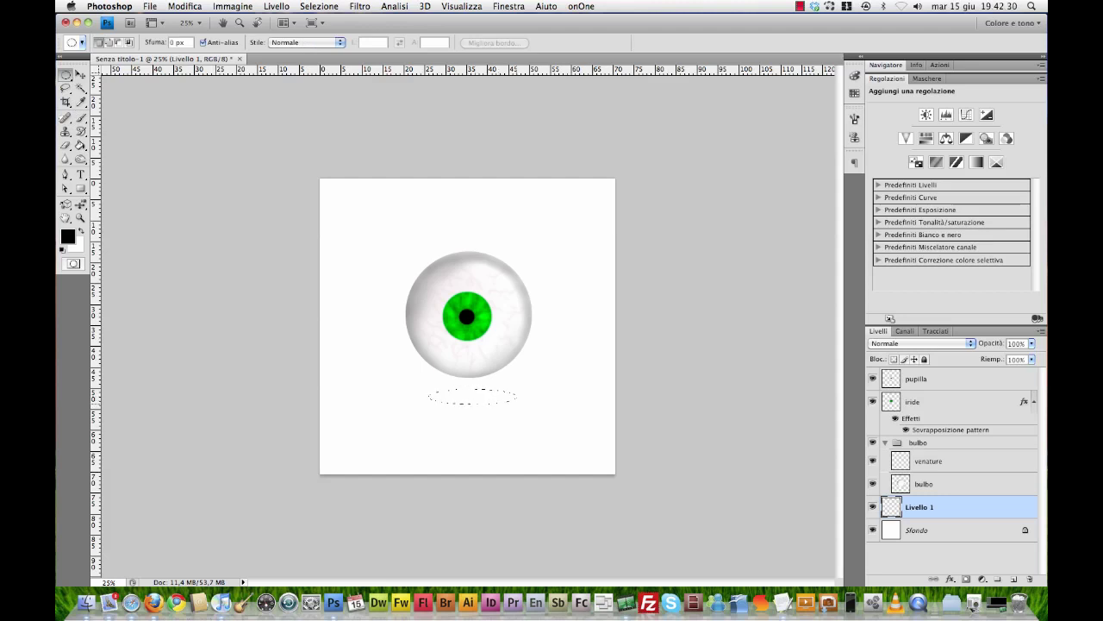
drag(506, 401, 486, 398)
click(80, 145)
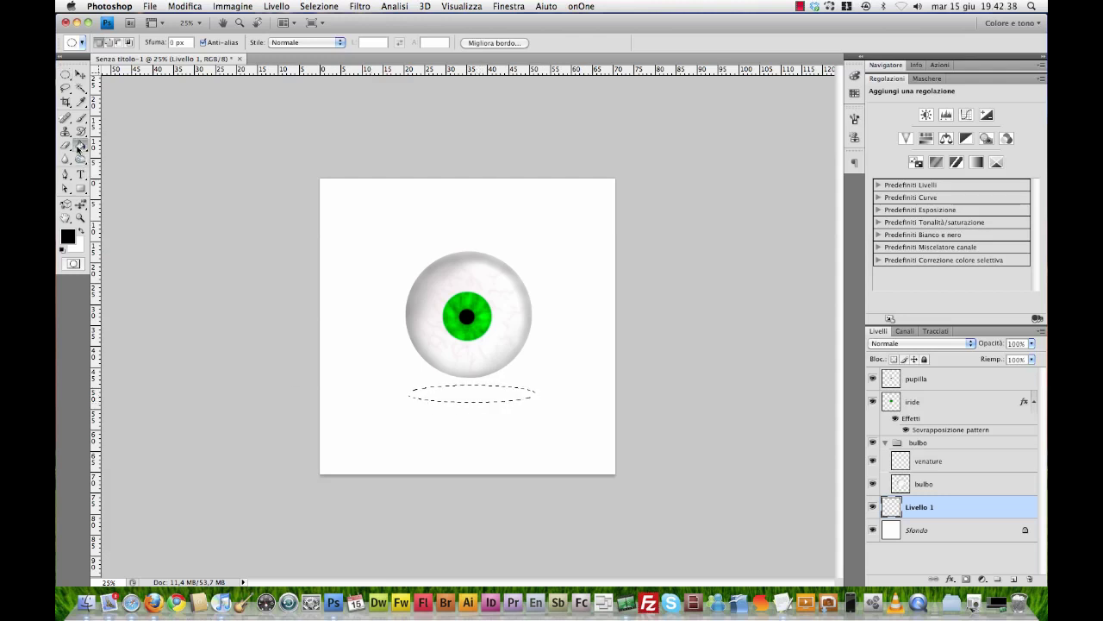
click(460, 392)
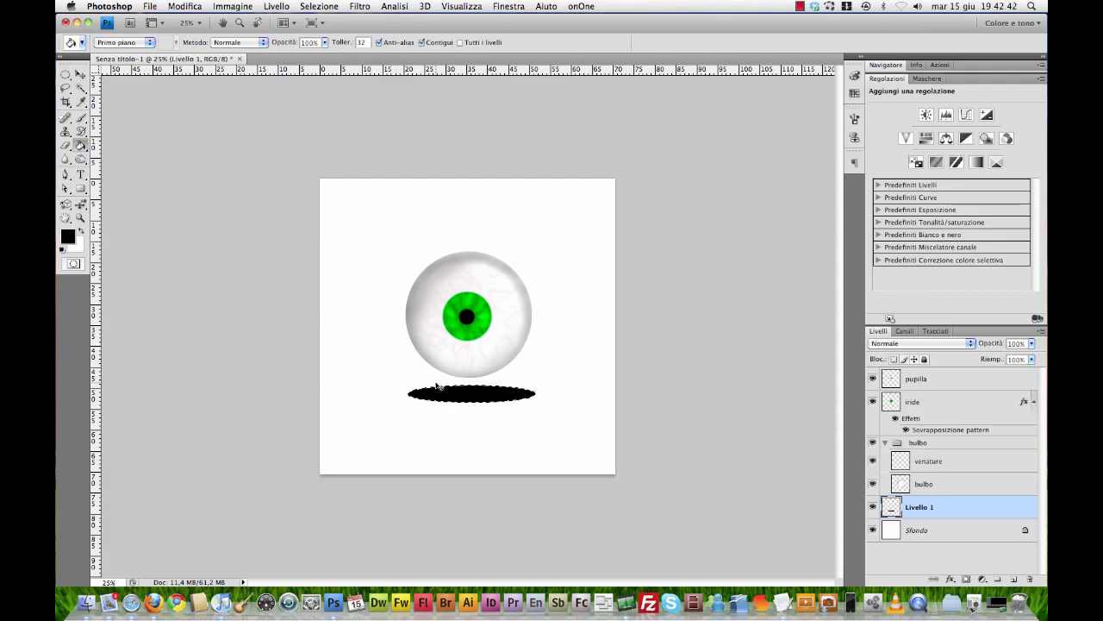
key(ctrl+d)
- Apply a 27 px Gaussian blur to the ellipse and set its opacity to 48%
key(v)
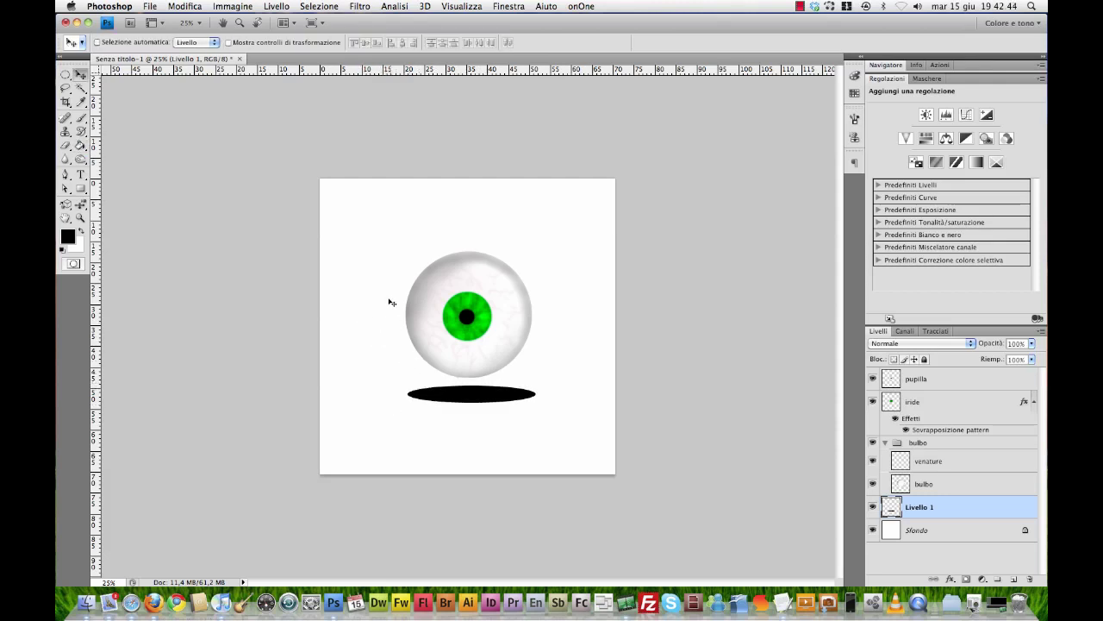
click(362, 7)
mouse_move(375, 200)
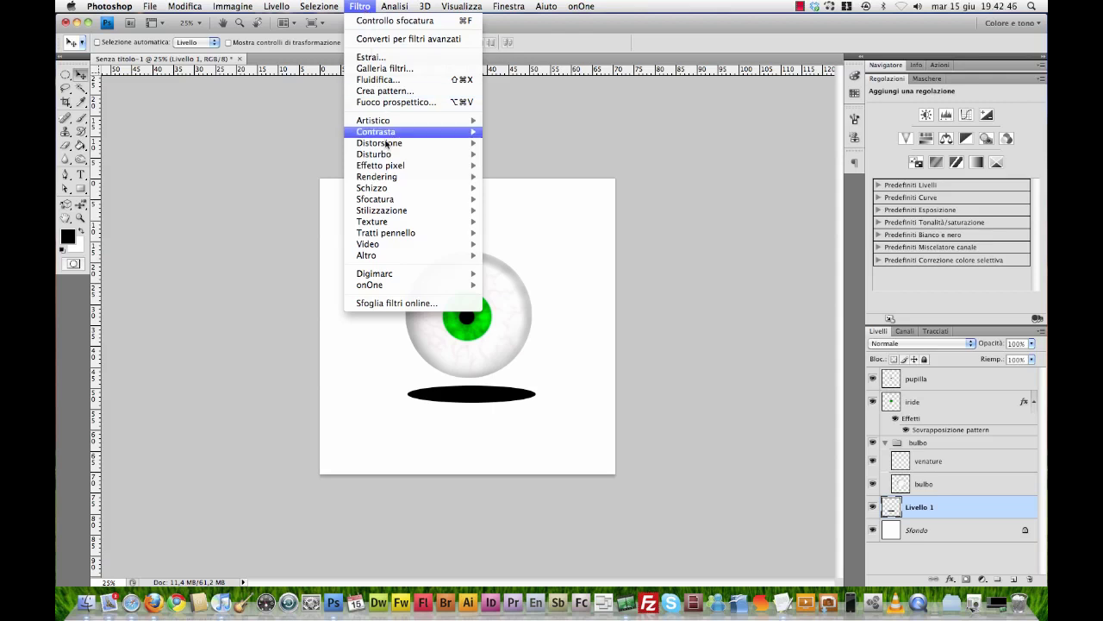
click(526, 199)
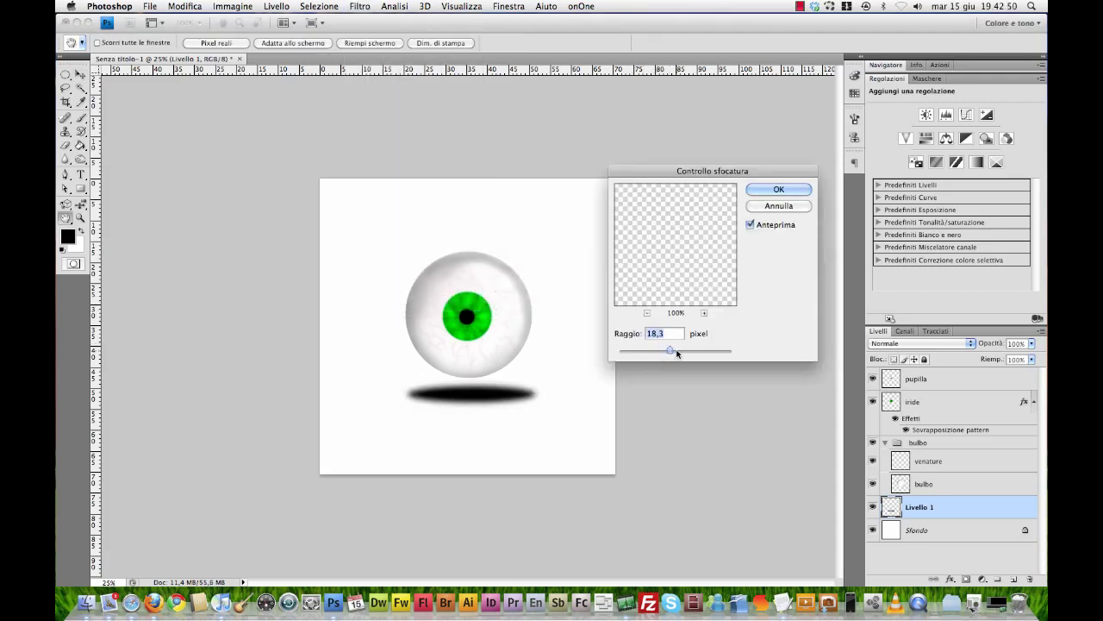
drag(660, 350, 686, 352)
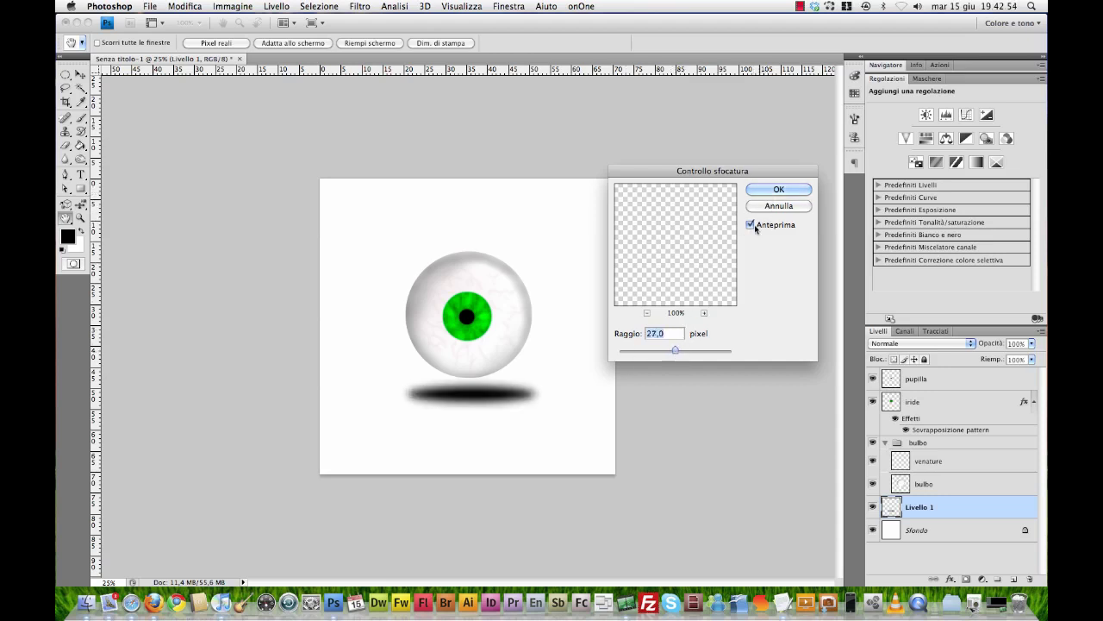
click(766, 189)
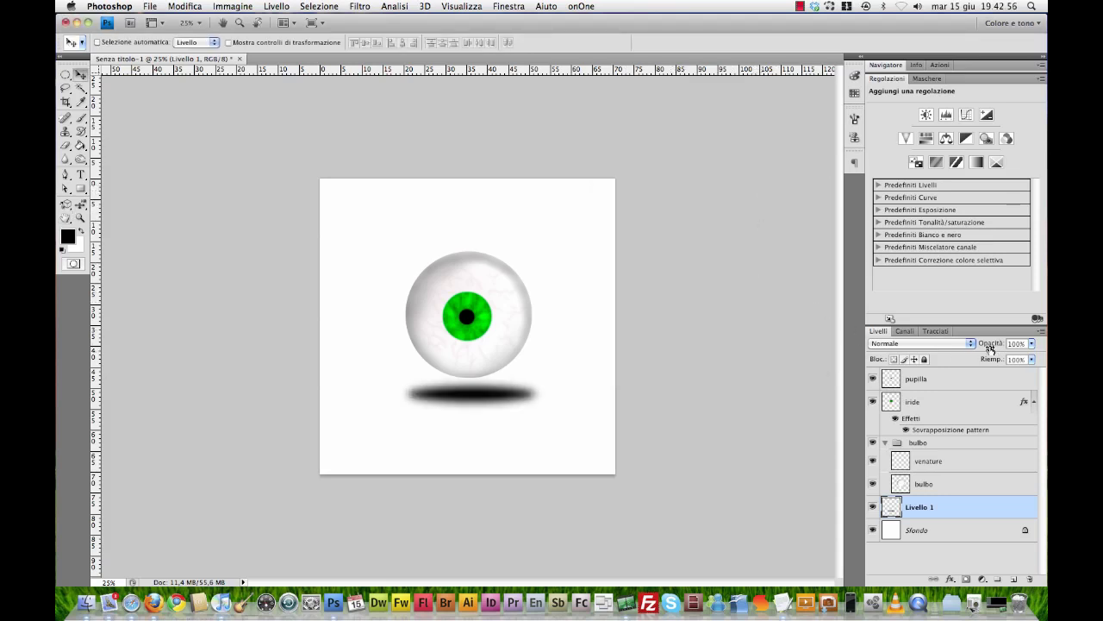
drag(989, 346, 986, 345)
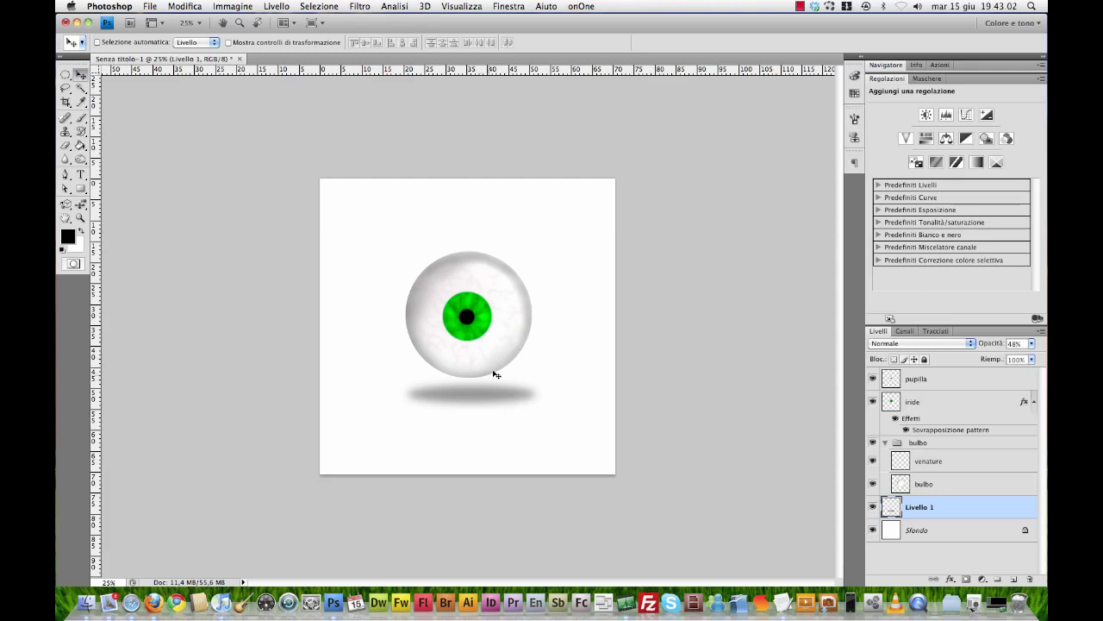
- Move the Livello 1 shadow a few pixels lower and left
click(916, 466)
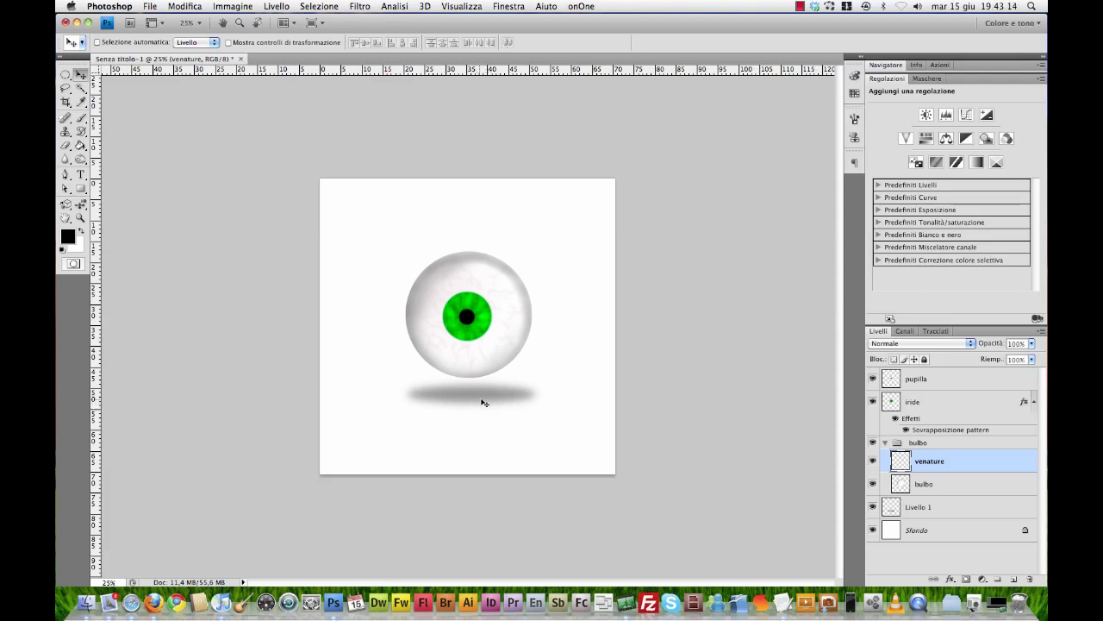
click(886, 510)
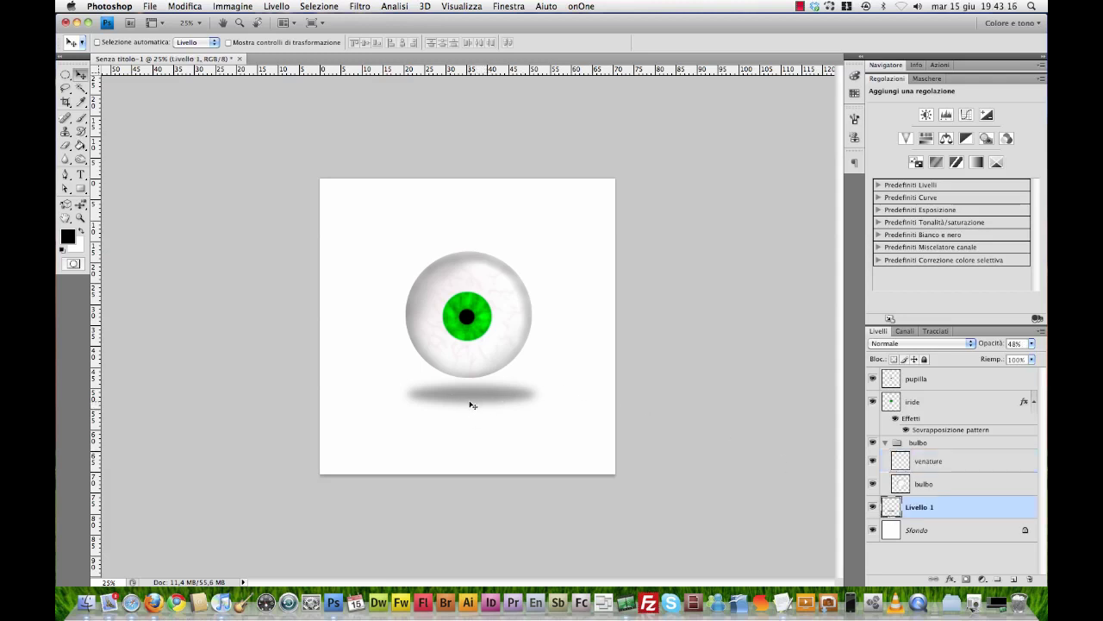
drag(471, 406, 465, 409)
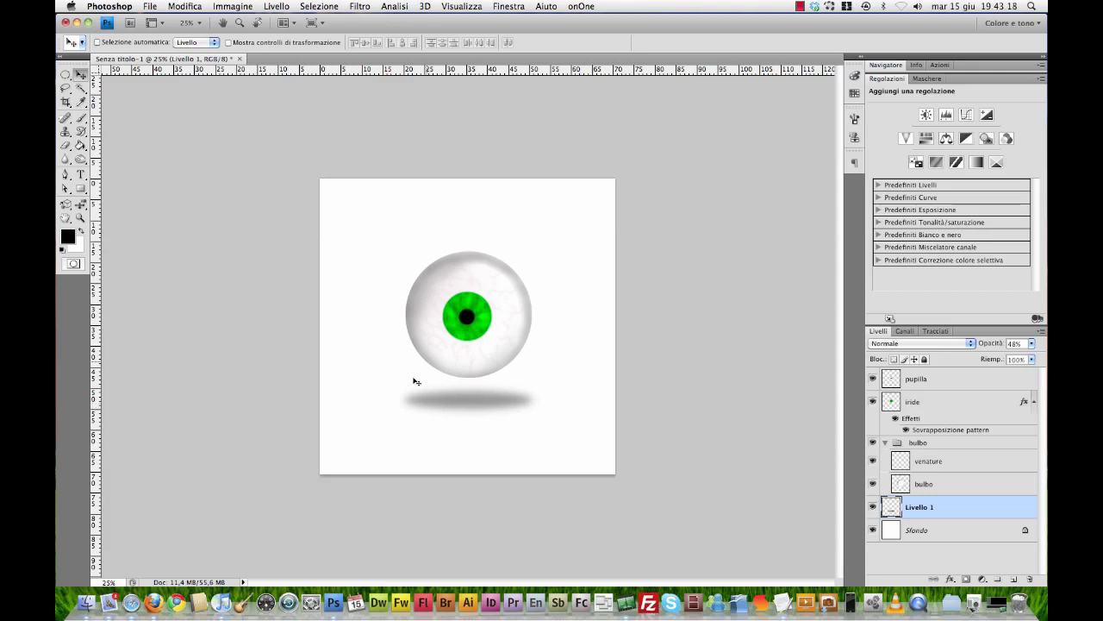